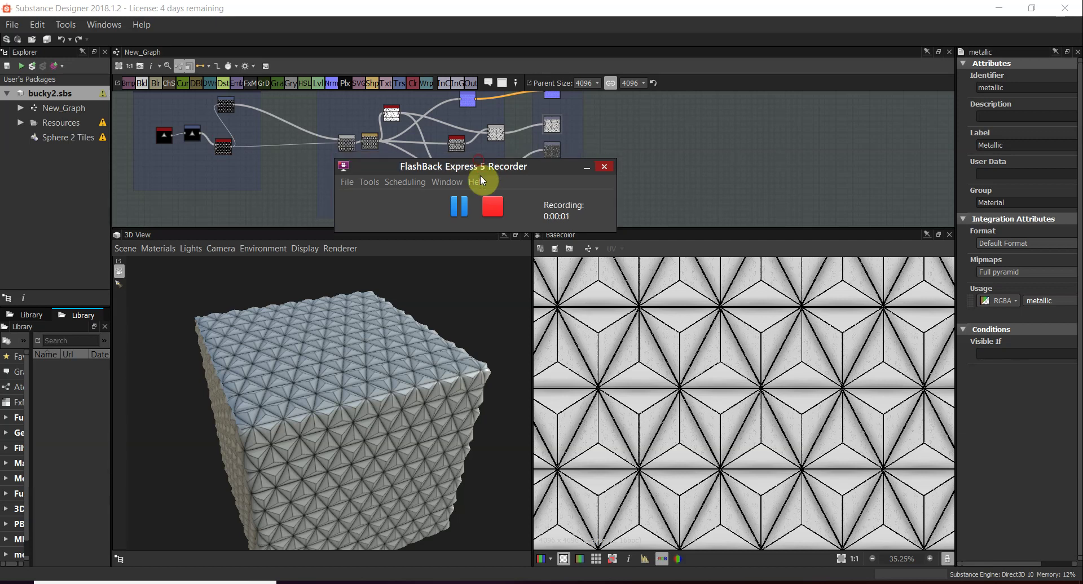
Enlarge the graph view and examine how the Triangles, PATTERN and Outputs frames are connected
middle_drag(302, 193, 370, 224)
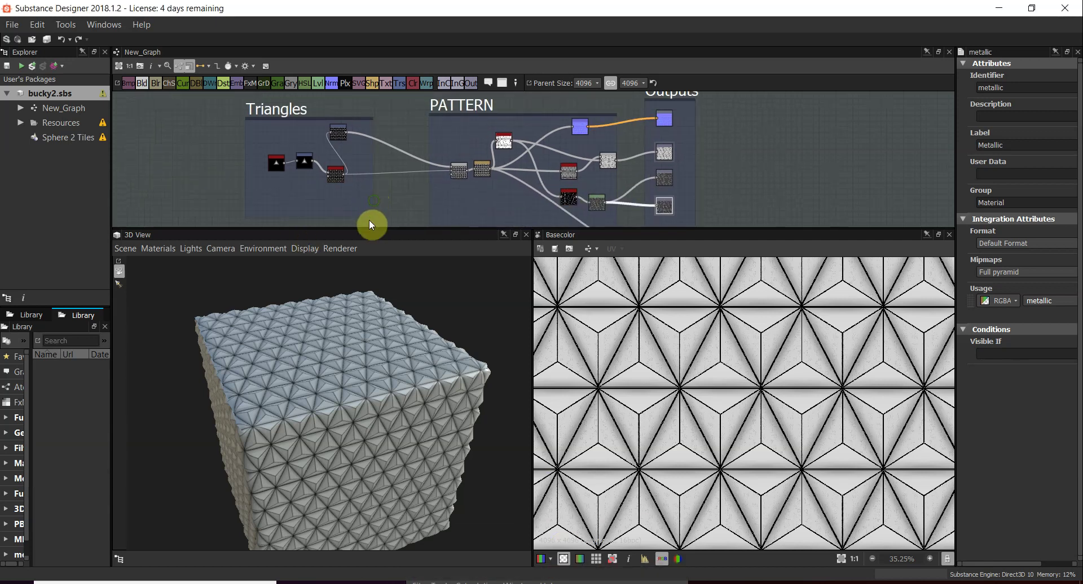
drag(368, 228, 351, 370)
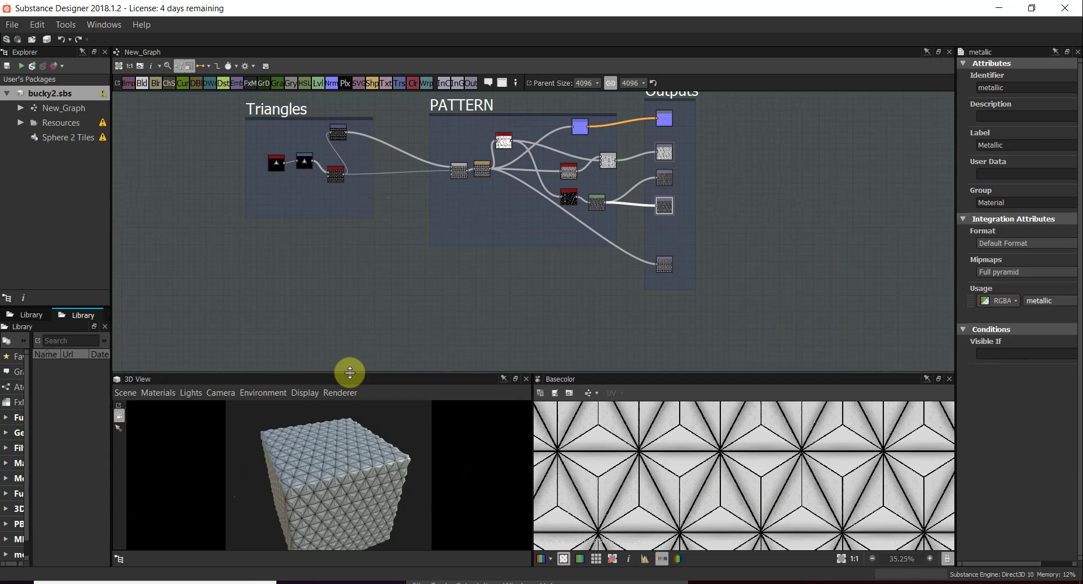
scroll(269, 197, up, 5)
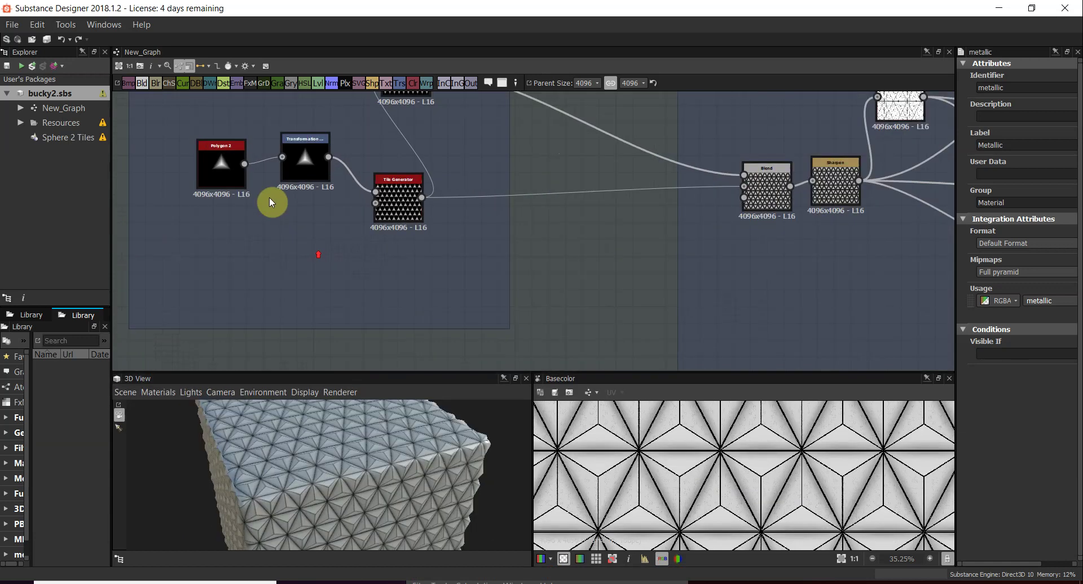
scroll(363, 292, down, 5)
middle_drag(417, 292, 416, 243)
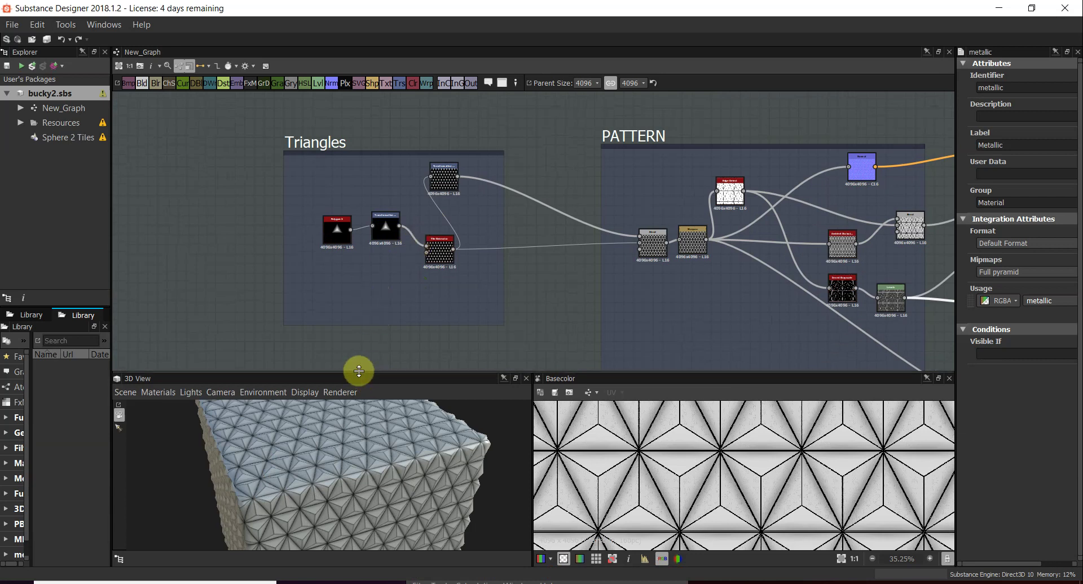
Enlarge the 3D view and examine the triangle relief on the rounded cube from several angles and distances
drag(359, 371, 367, 236)
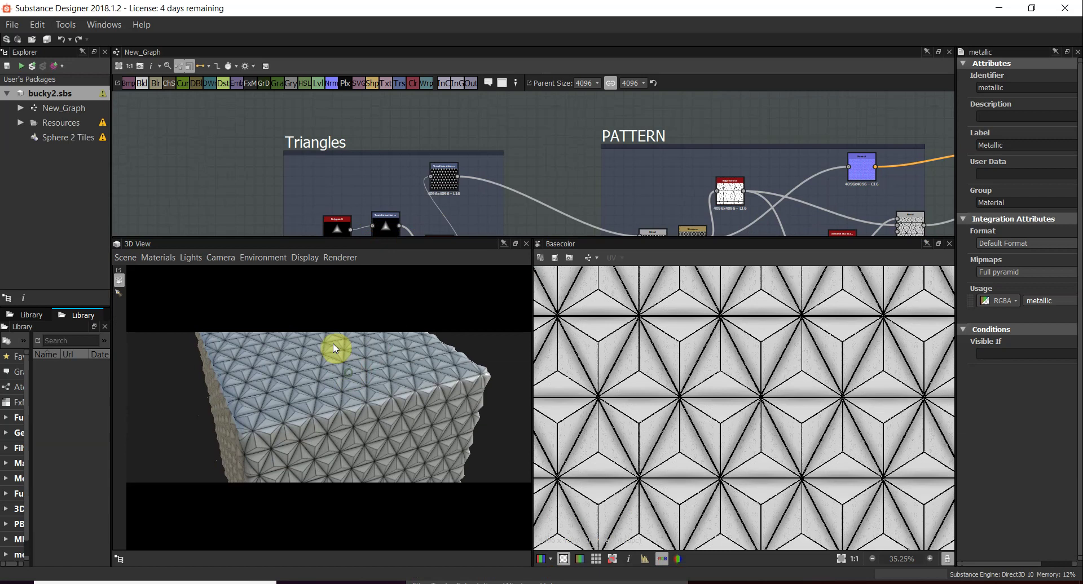
drag(333, 346, 361, 368)
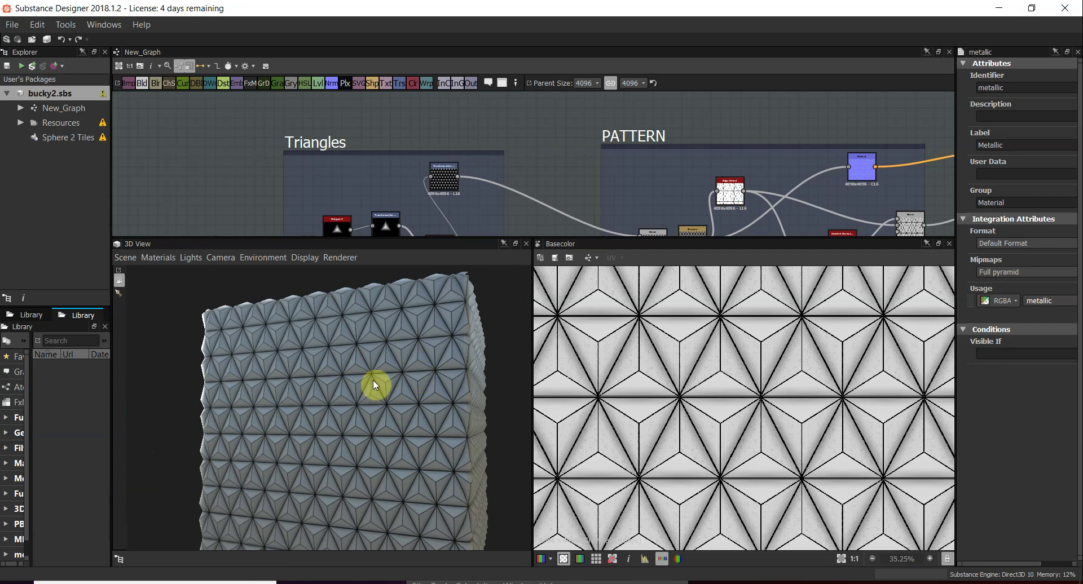
drag(373, 381, 413, 395)
scroll(376, 217, down, 2)
middle_drag(376, 212, 364, 155)
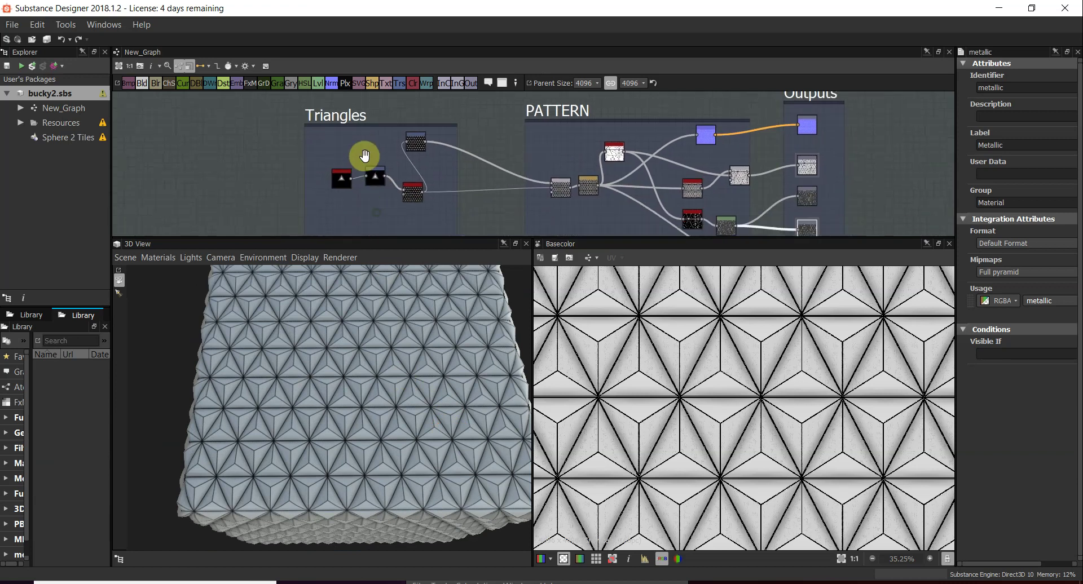
scroll(344, 150, up, 3)
drag(358, 375, 333, 390)
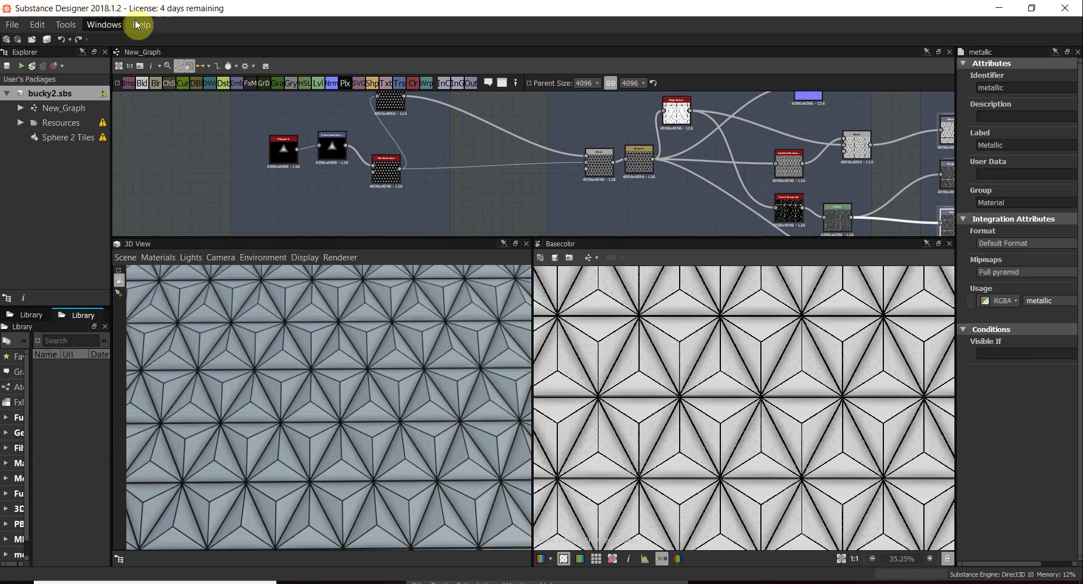
drag(266, 321, 324, 363)
scroll(304, 388, down, 5)
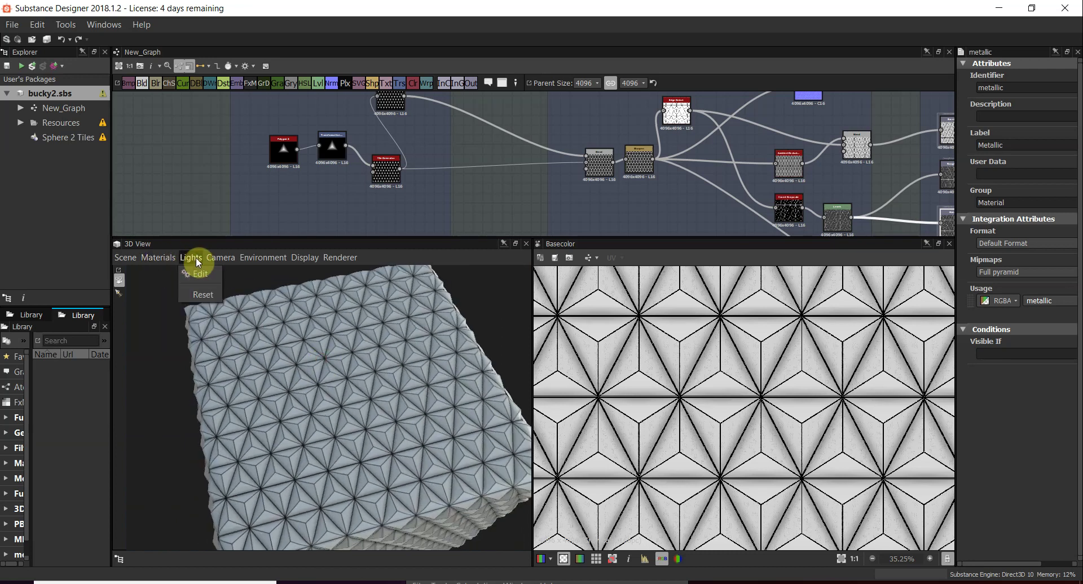
Switch the 3D preview mesh to Sphere 2 Tiles
click(161, 258)
mouse_move(175, 277)
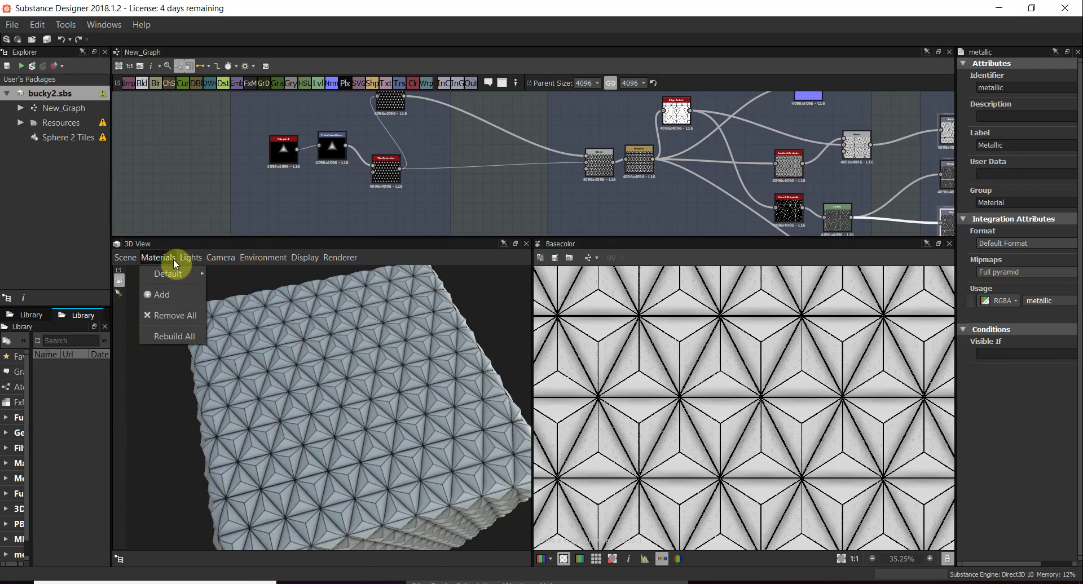
mouse_move(130, 260)
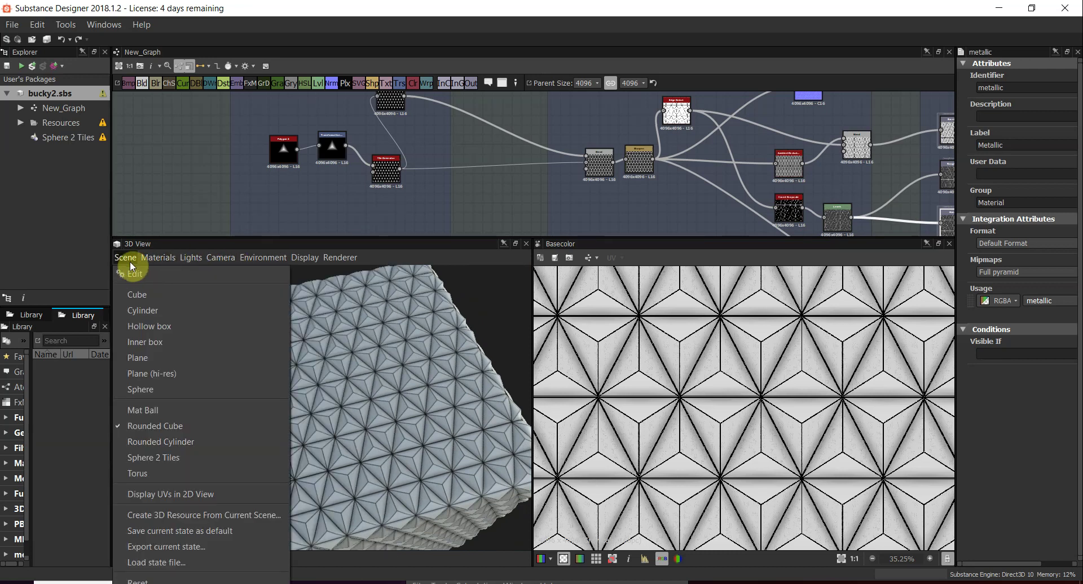
click(158, 457)
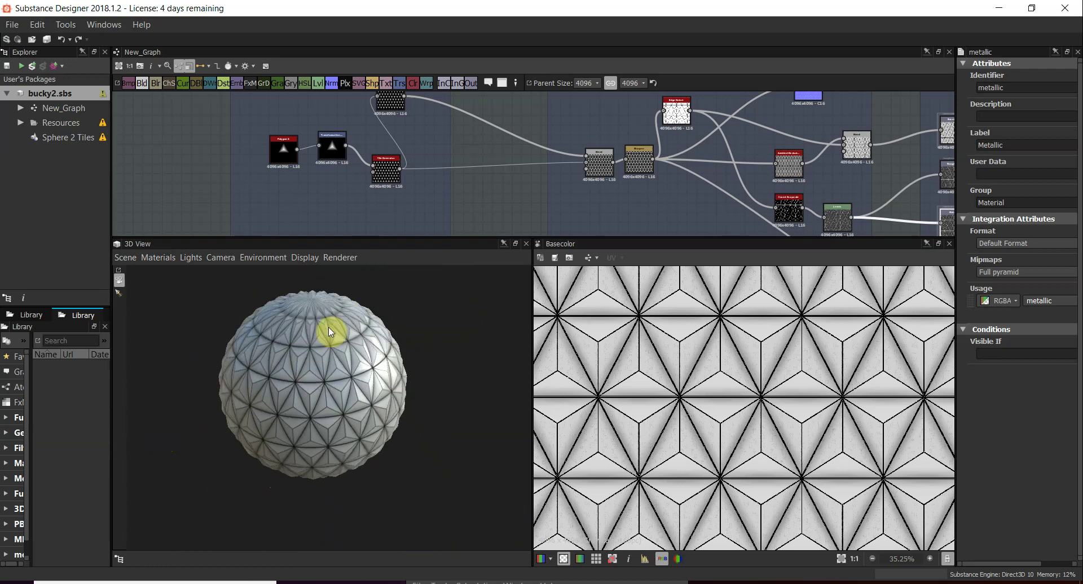
Examine the triangle relief on the sphere up close and compare it with the tiled basecolor texture
drag(328, 327, 358, 297)
scroll(295, 366, up, 3)
drag(258, 387, 260, 396)
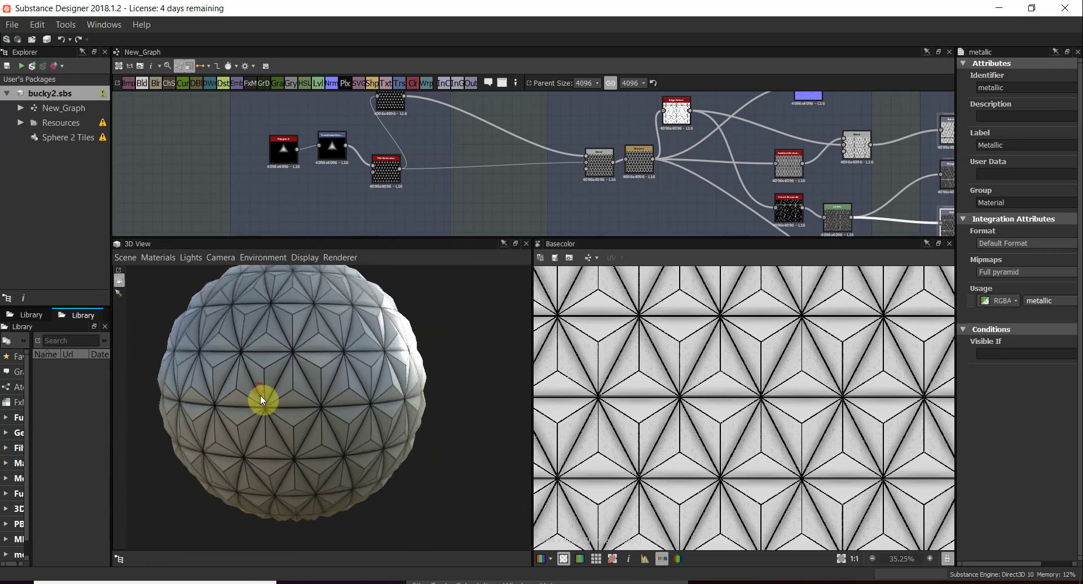
scroll(314, 392, up, 5)
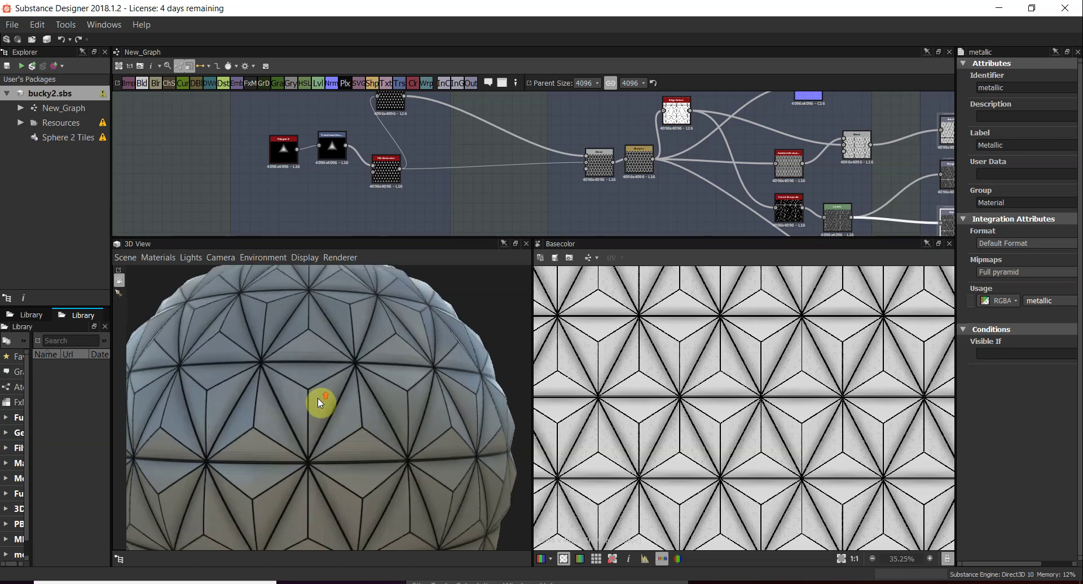
mouse_move(319, 391)
mouse_down()
mouse_move(343, 391)
mouse_move(443, 339)
mouse_move(439, 395)
mouse_move(476, 394)
mouse_move(476, 408)
mouse_move(472, 367)
mouse_move(495, 350)
mouse_move(412, 374)
mouse_move(420, 336)
mouse_up()
scroll(705, 383, down, 4)
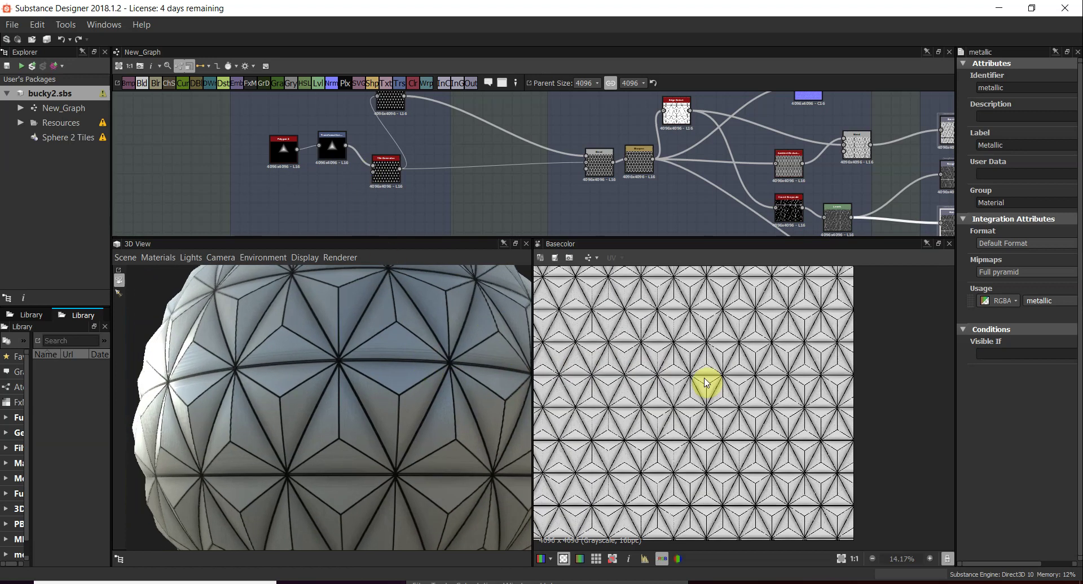
scroll(613, 372, up, 6)
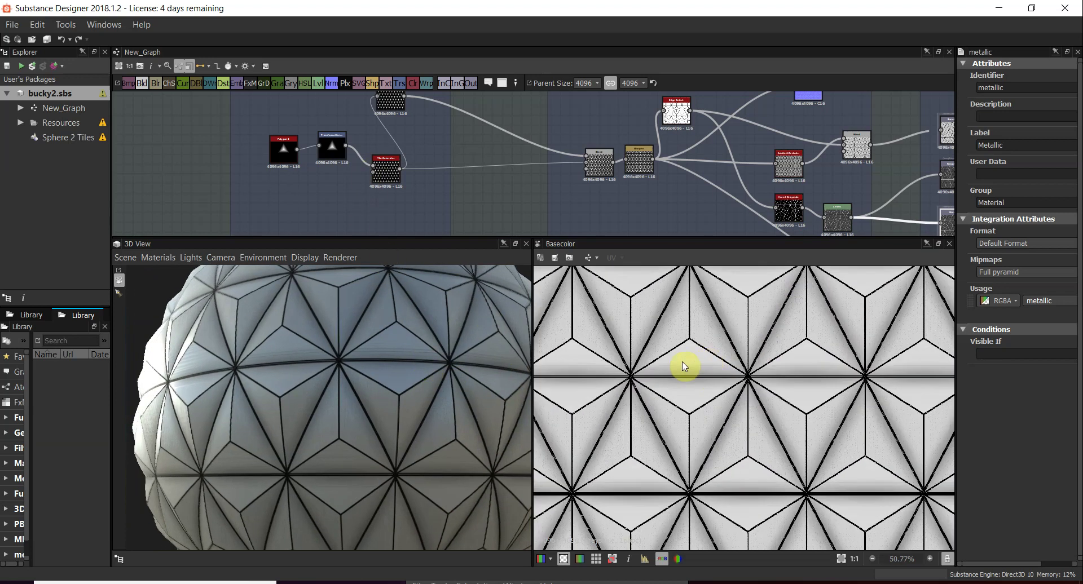
scroll(666, 350, down, 6)
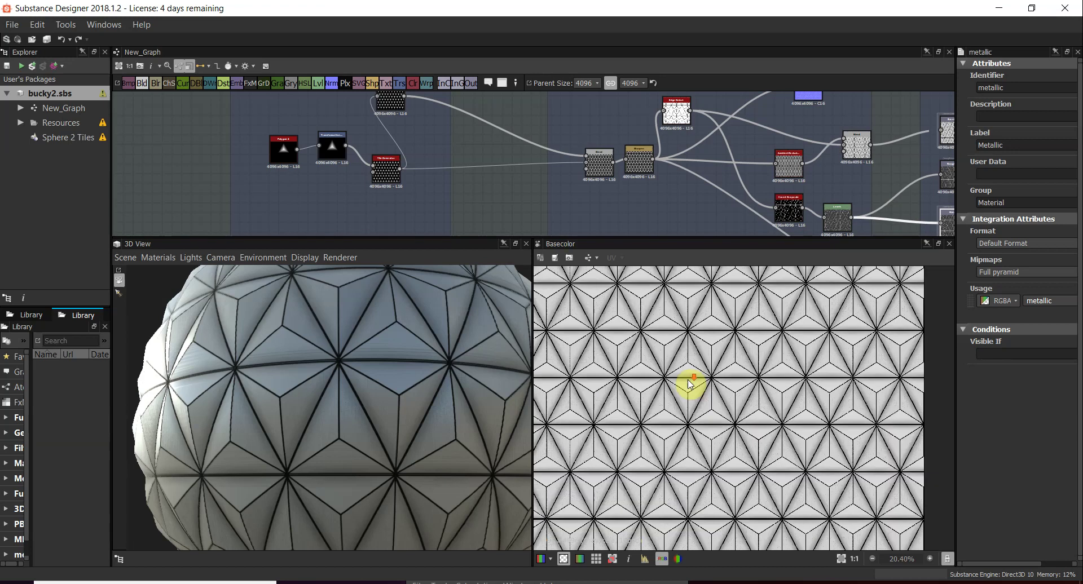
Enlarge the graph view and examine the nodes inside the Triangles frame
middle_drag(387, 169, 377, 209)
scroll(377, 210, down, 3)
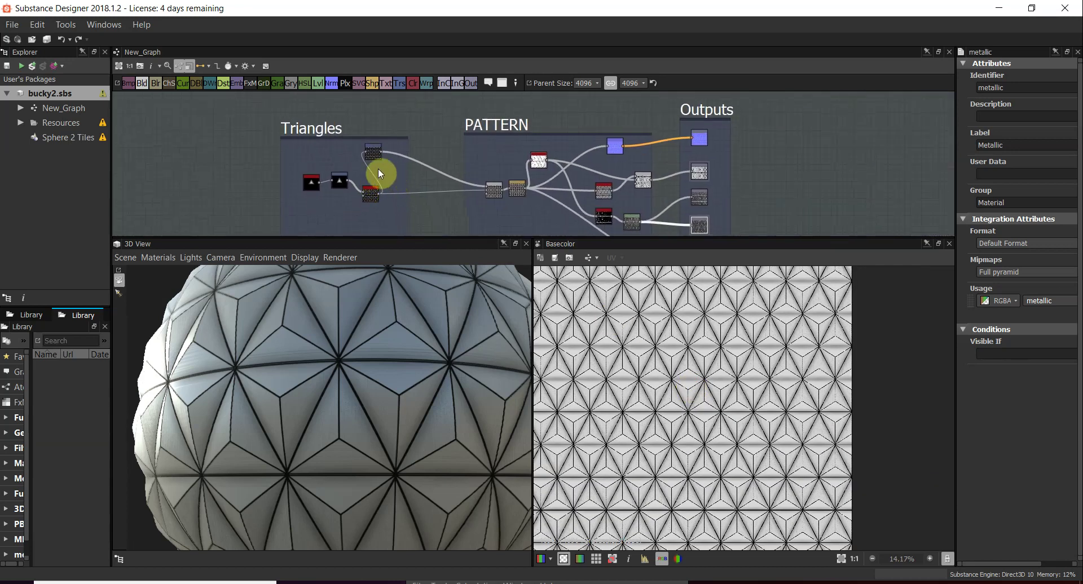
scroll(351, 182, up, 2)
middle_drag(228, 177, 238, 209)
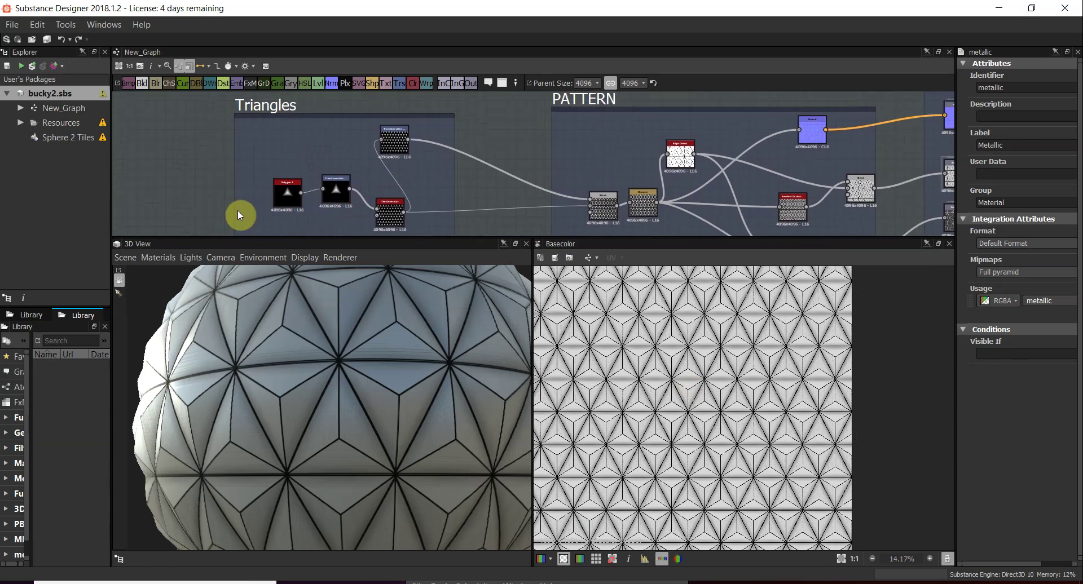
drag(243, 239, 243, 367)
middle_drag(304, 257, 310, 302)
scroll(348, 259, up, 3)
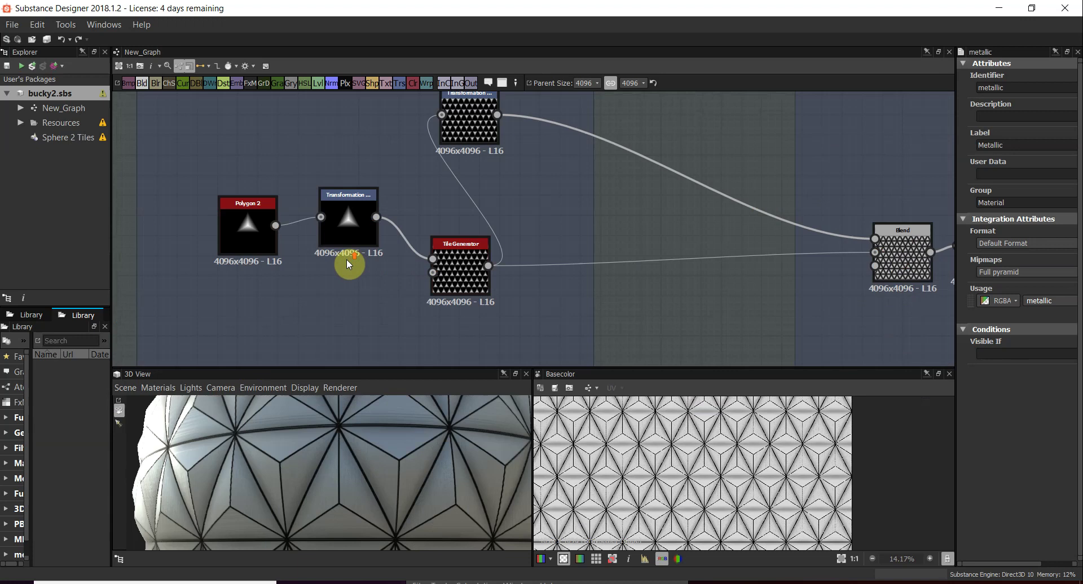
middle_drag(347, 259, 434, 315)
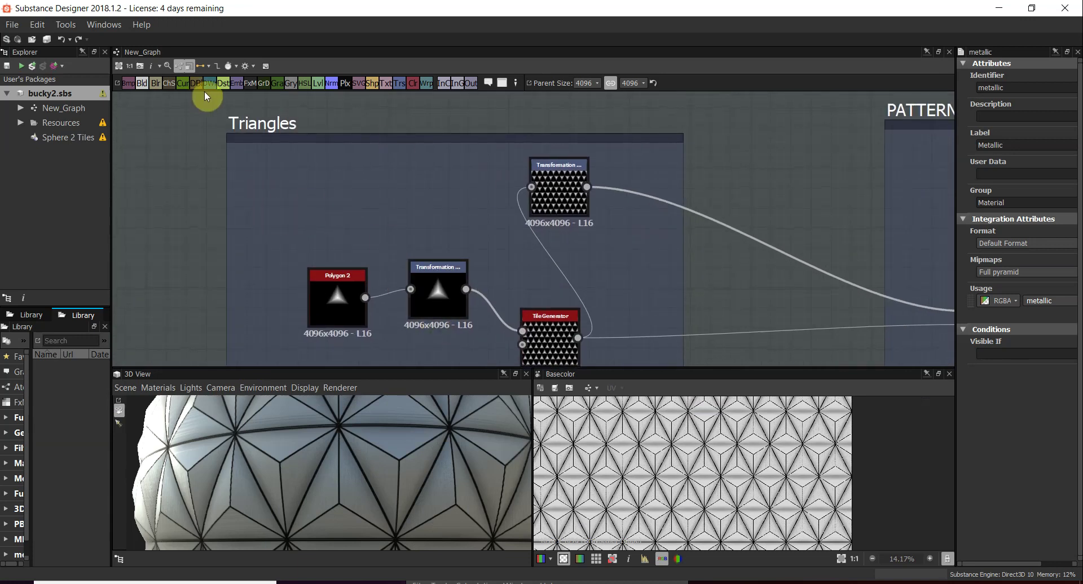
Examine the links running from the Triangles frame through the PATTERN frame to the Outputs frame
scroll(483, 176, down, 2)
middle_drag(483, 176, 699, 155)
scroll(429, 169, down, 2)
scroll(568, 176, up, 6)
scroll(475, 180, down, 3)
middle_drag(366, 198, 711, 180)
scroll(355, 196, down, 2)
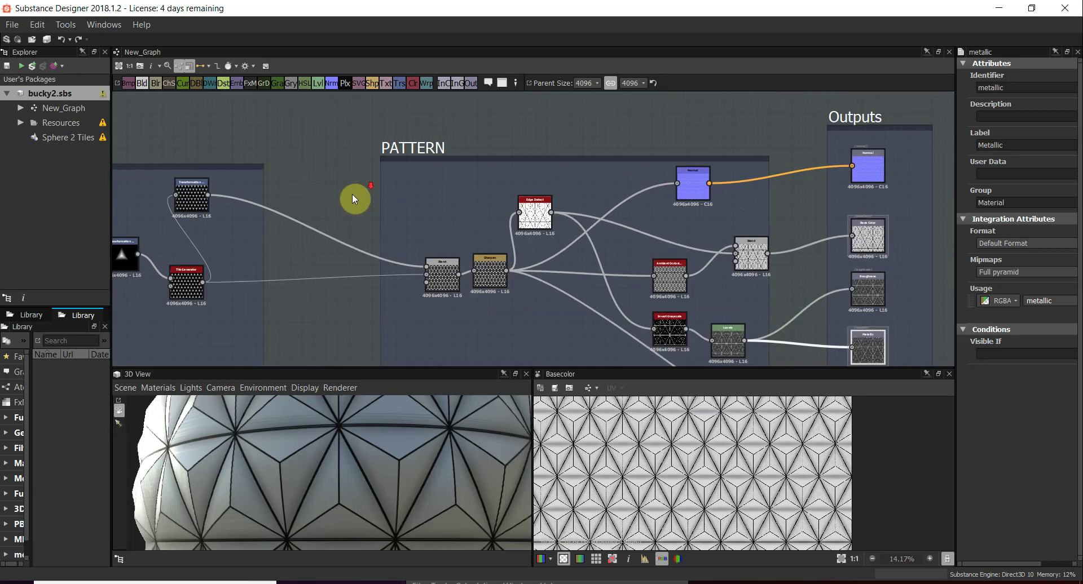
scroll(356, 196, down, 2)
middle_drag(355, 195, 529, 203)
middle_drag(329, 216, 441, 221)
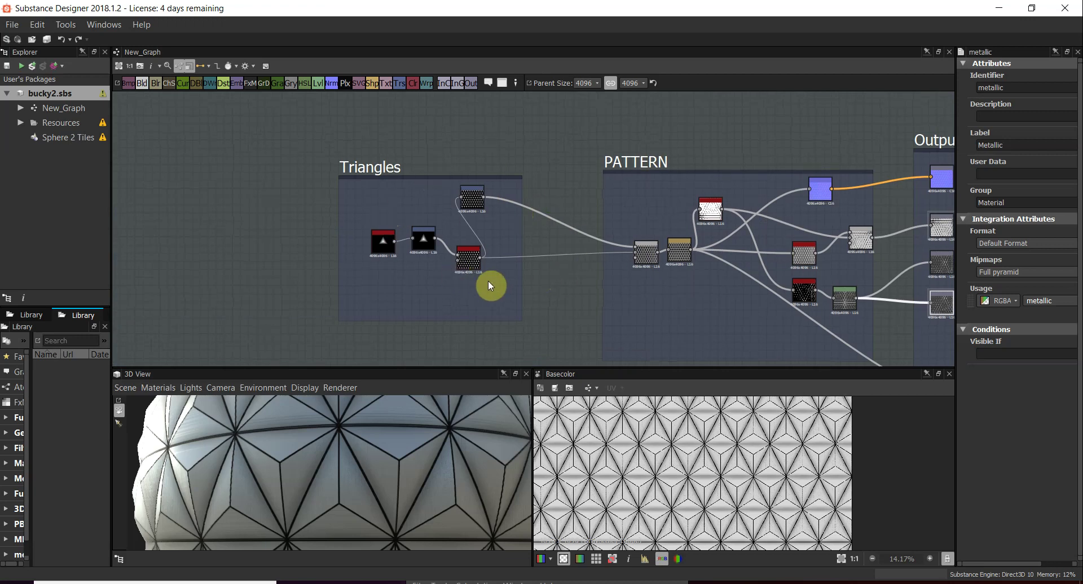
Examine the chain from Polygon 2 to the Tile Generator alongside the triangles in the texture and on the sphere
scroll(453, 223, up, 3)
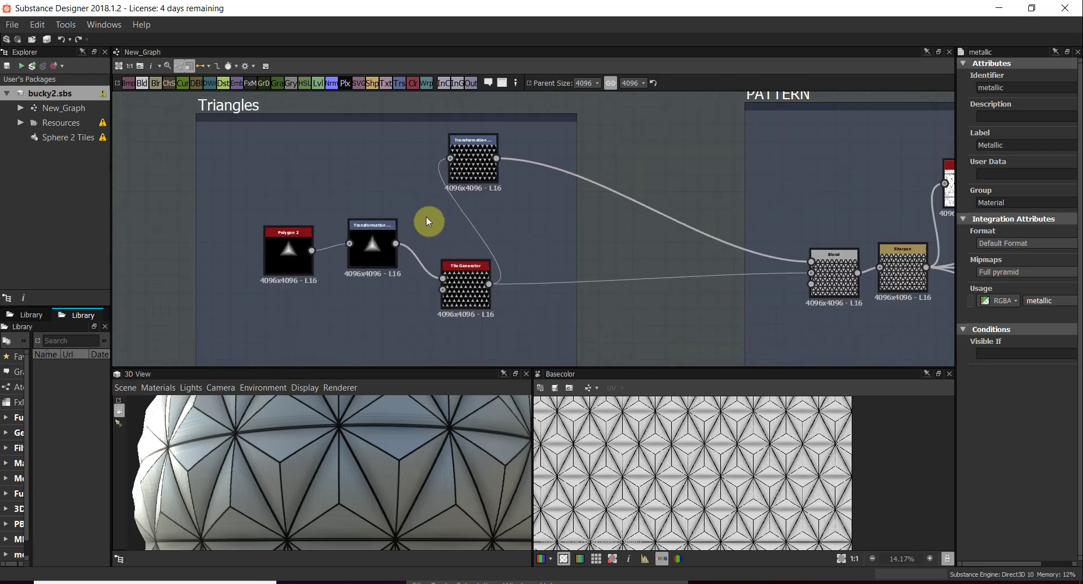
middle_drag(329, 235, 356, 261)
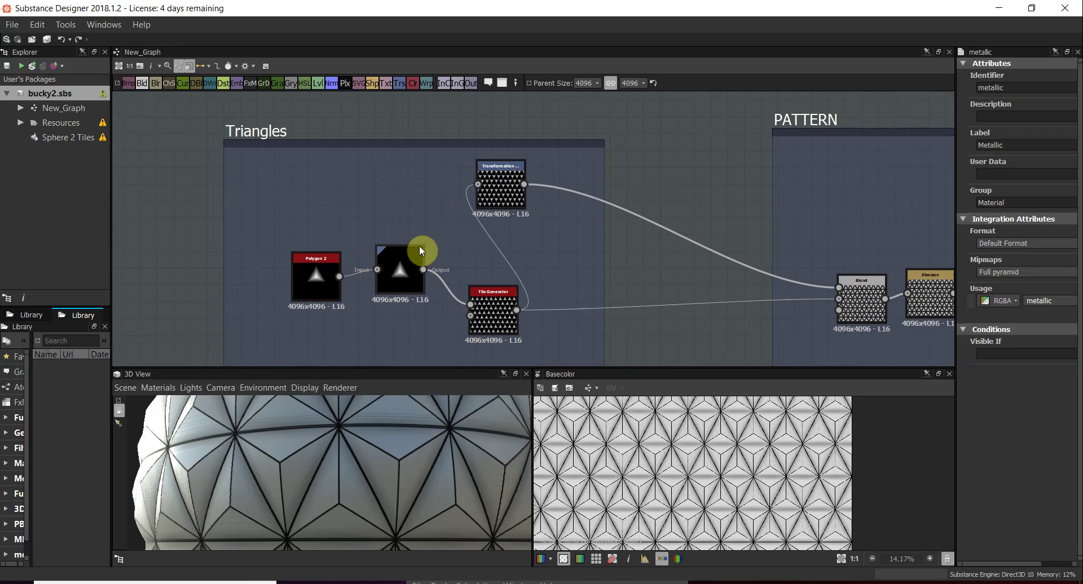
scroll(419, 242, up, 1)
middle_drag(419, 240, 376, 223)
scroll(398, 222, down, 1)
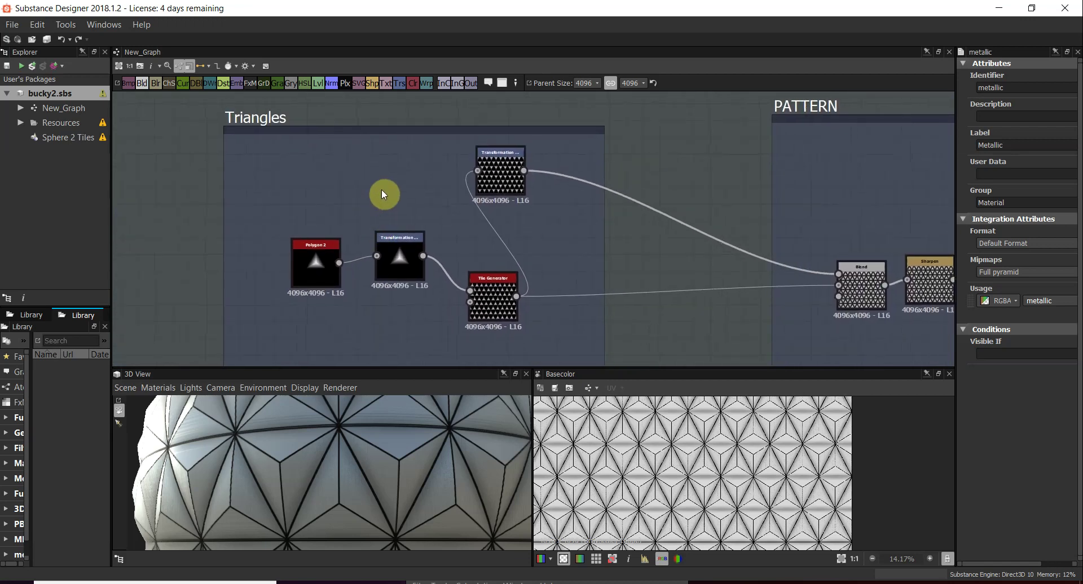
scroll(616, 459, up, 3)
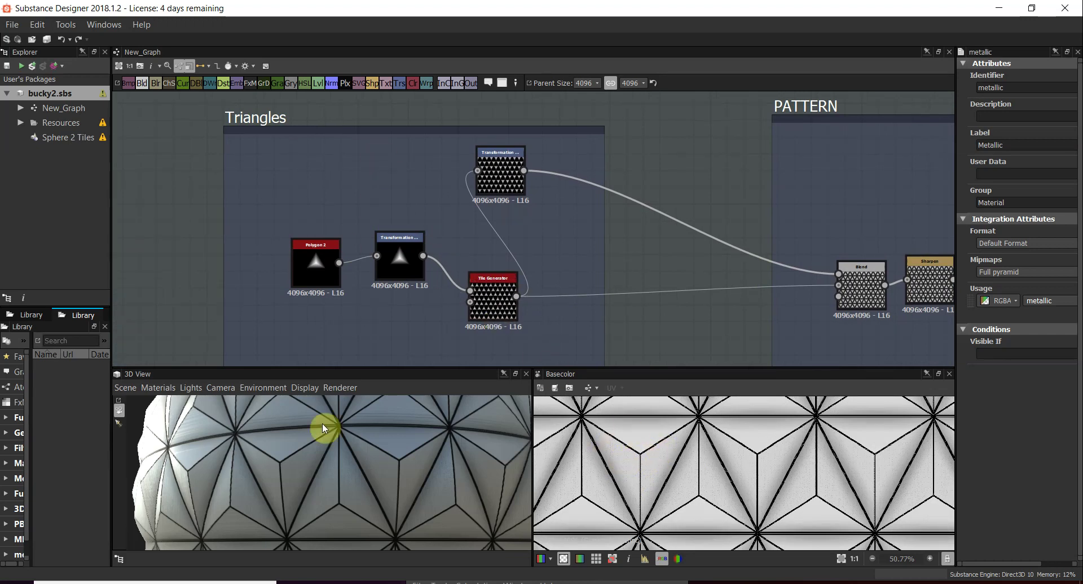
scroll(294, 451, down, 3)
middle_drag(364, 254, 397, 239)
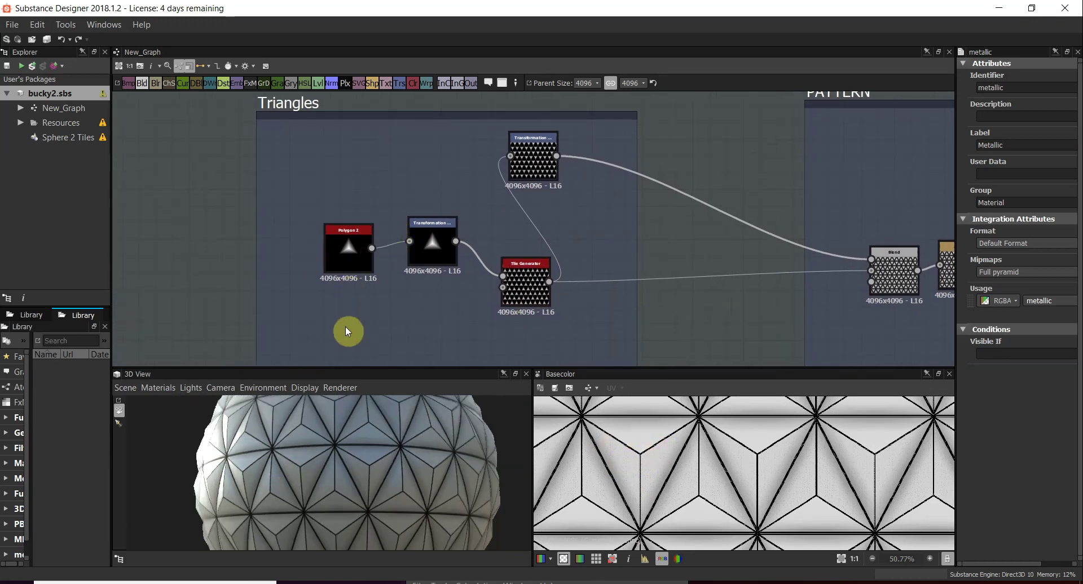
scroll(483, 239, up, 3)
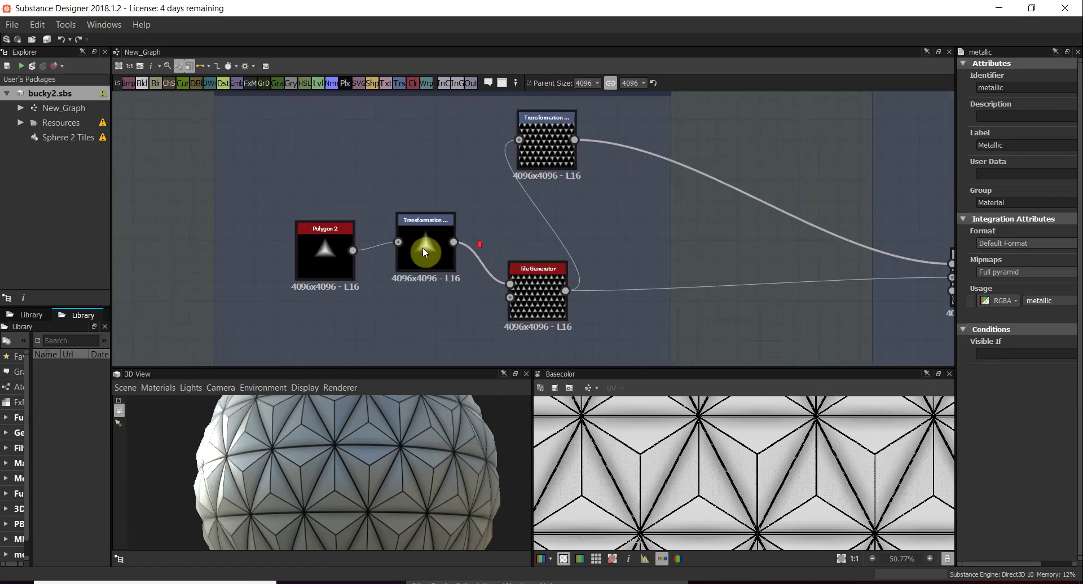
Show the Polygon 2 node's output in an enlarged 2D view together with its instance parameters
double_click(230, 249)
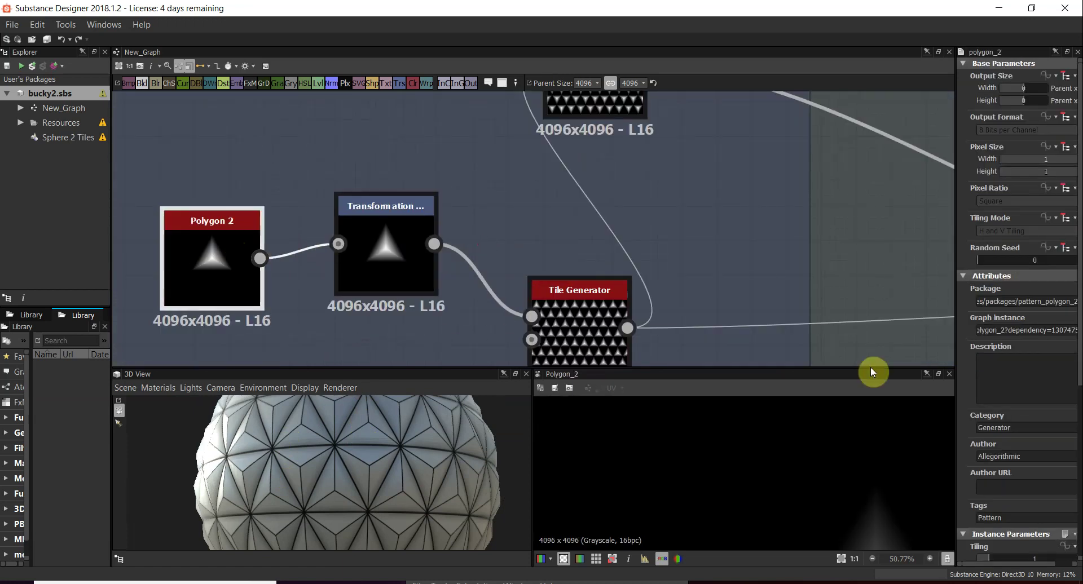
click(383, 254)
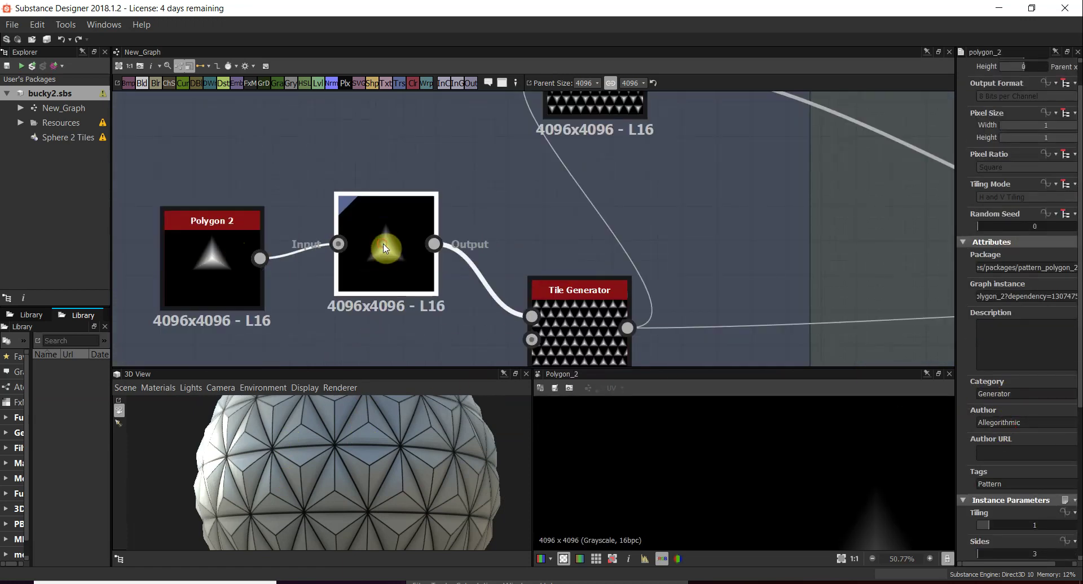
click(194, 242)
drag(581, 369, 593, 160)
scroll(960, 374, down, 5)
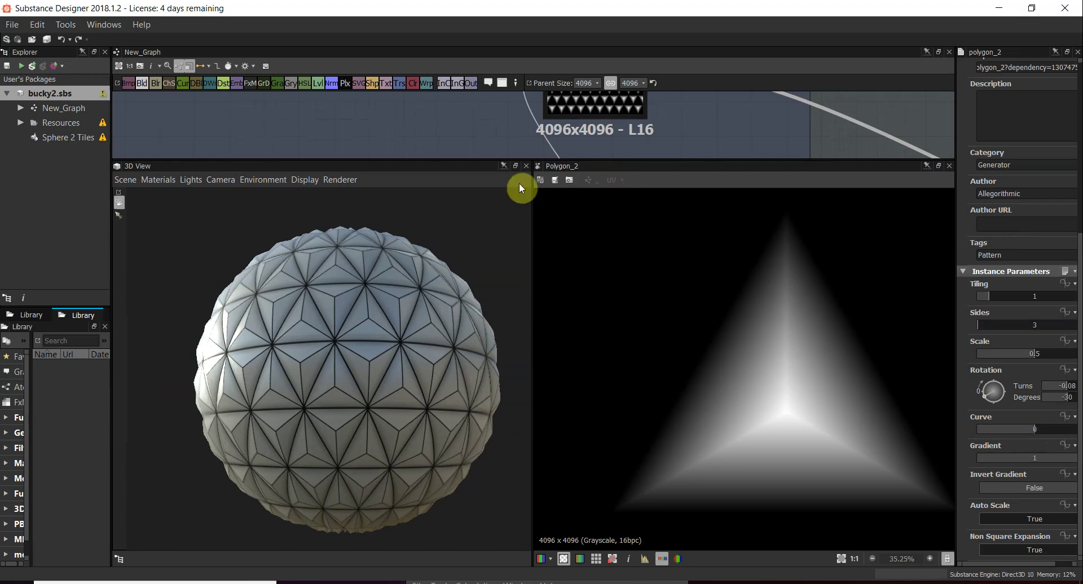
Set the Polygon 2 node's Gradient to 0.92
middle_drag(429, 137, 581, 172)
scroll(477, 121, down, 8)
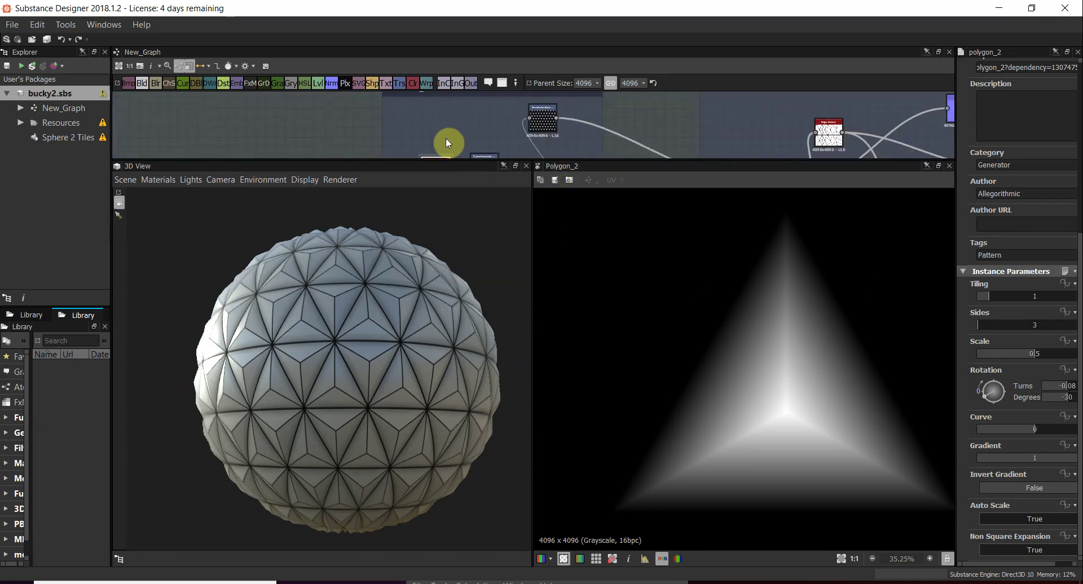
middle_drag(412, 139, 513, 91)
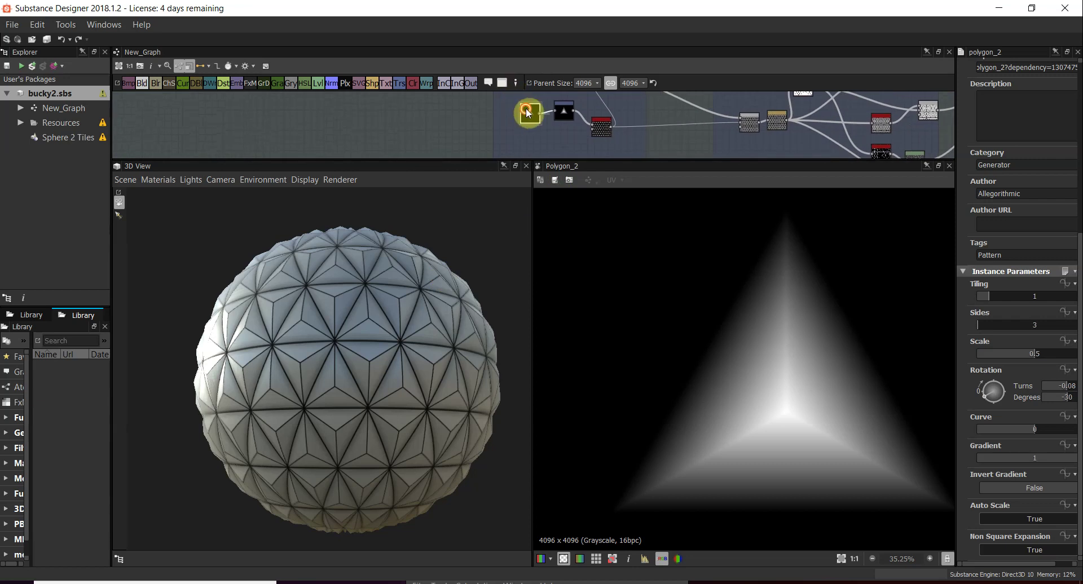
double_click(526, 110)
drag(1031, 457, 1077, 473)
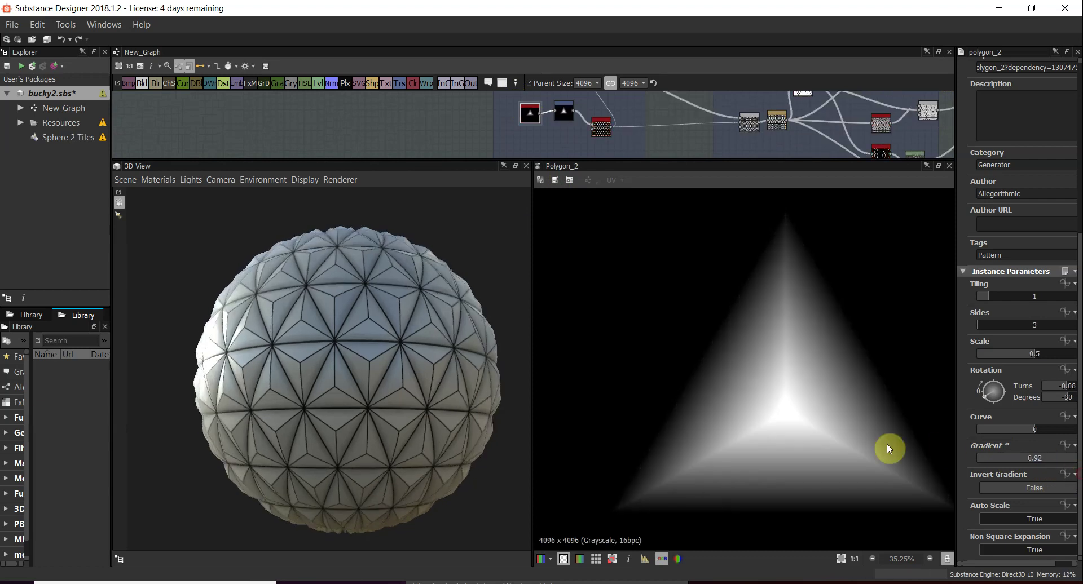
Enlarge the sphere in the 3D view and heighten the graph area to show the Triangles, PATTERN and Outputs frames
scroll(789, 373, down, 1)
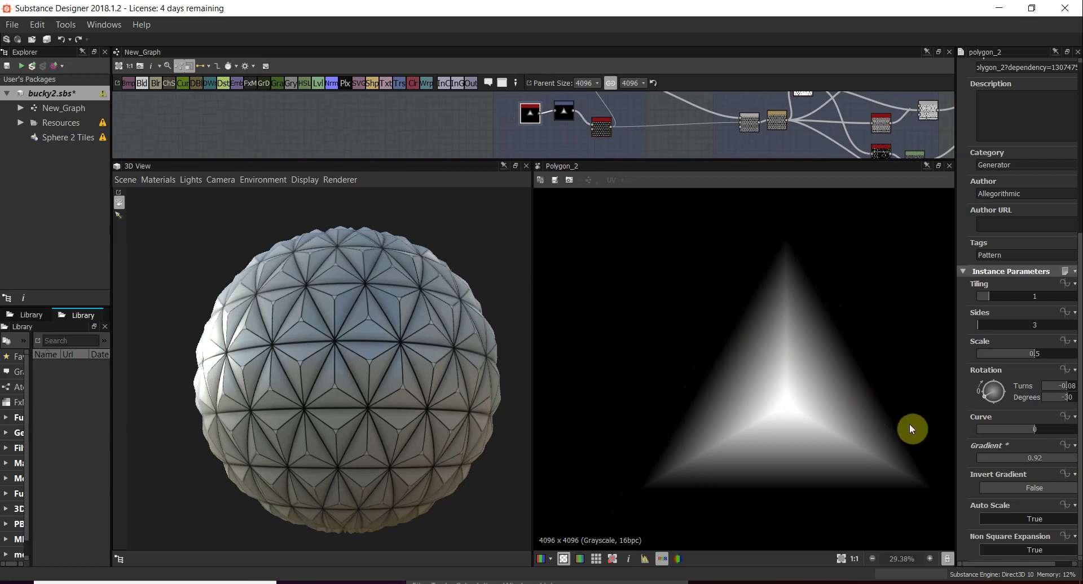
scroll(317, 353, up, 5)
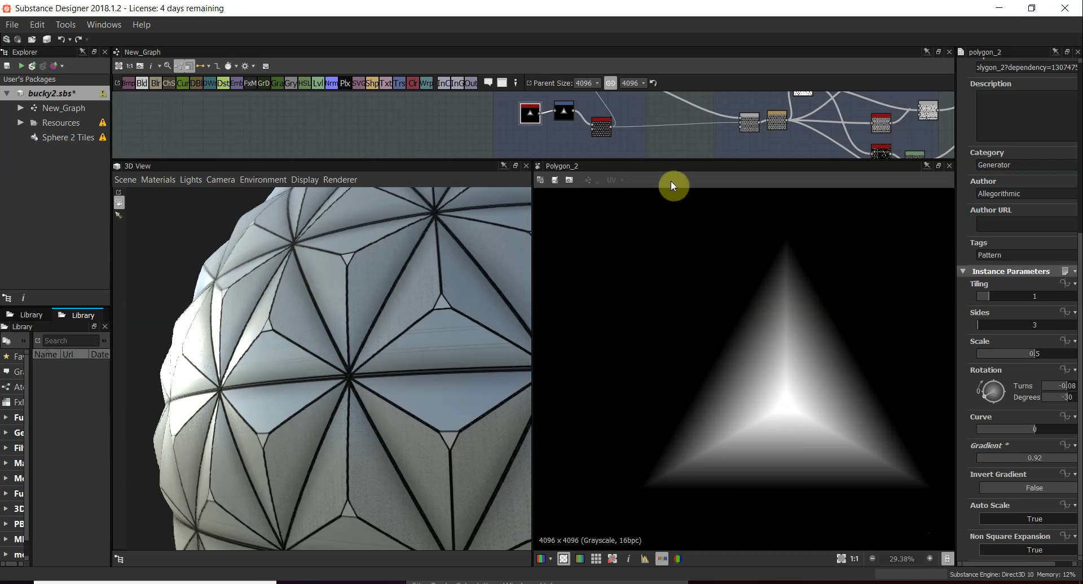
drag(651, 161, 662, 232)
middle_drag(706, 184, 532, 248)
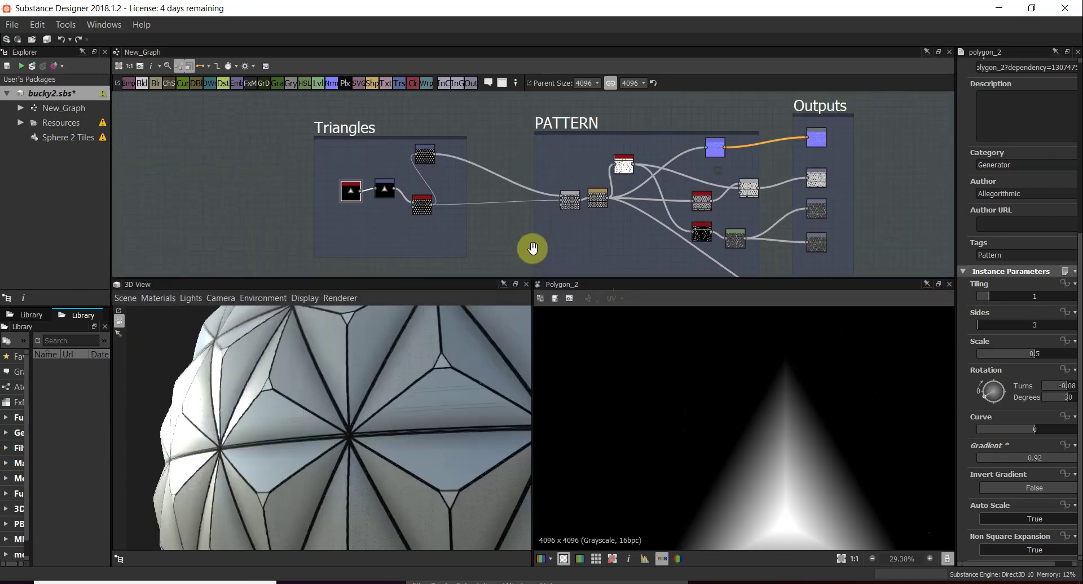
Set the Polygon 2 node's Gradient to 1
scroll(643, 158, up, 10)
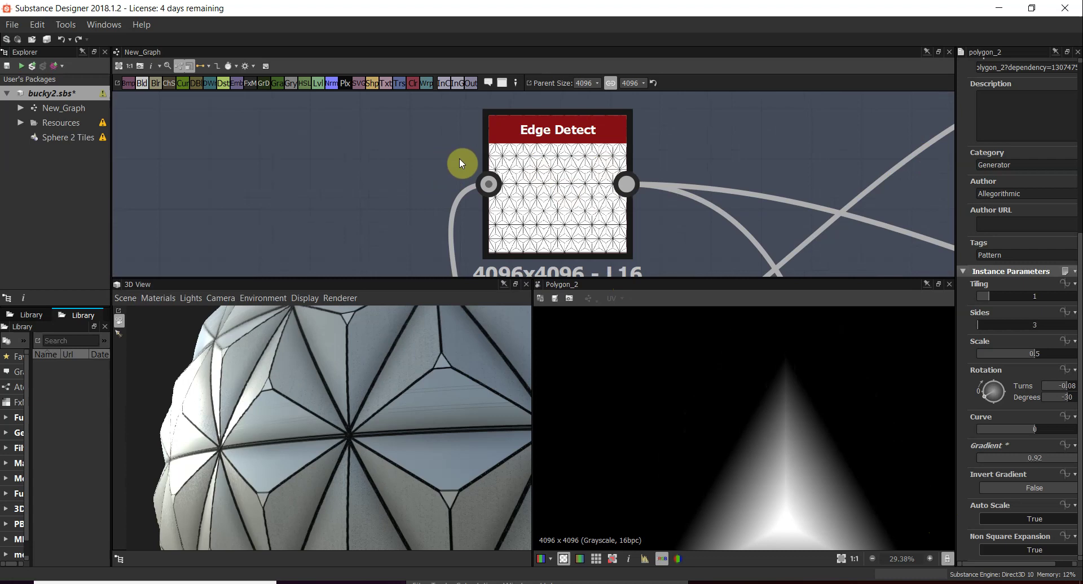
scroll(462, 165, down, 8)
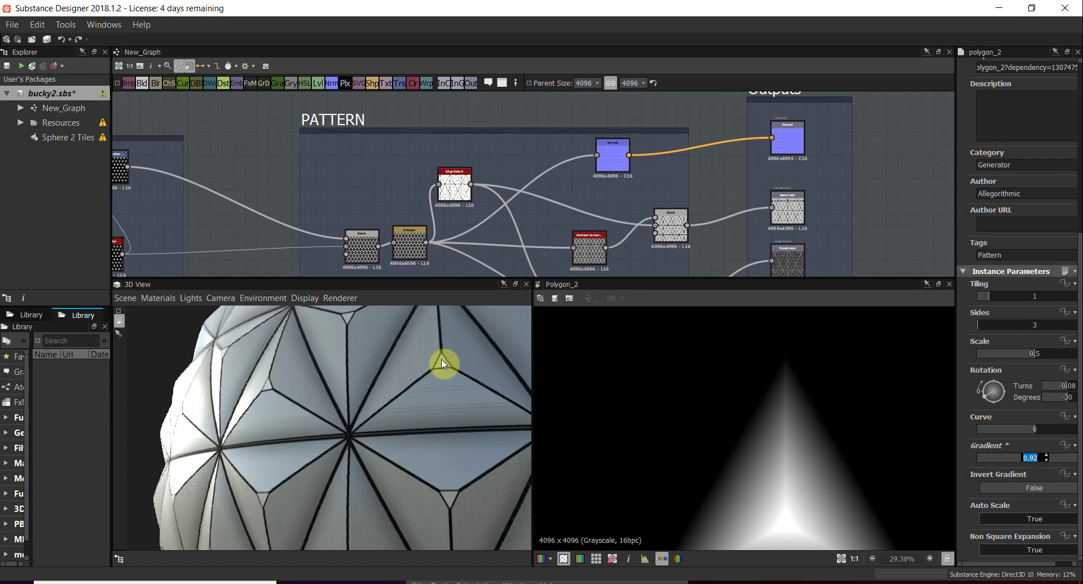
key(Return)
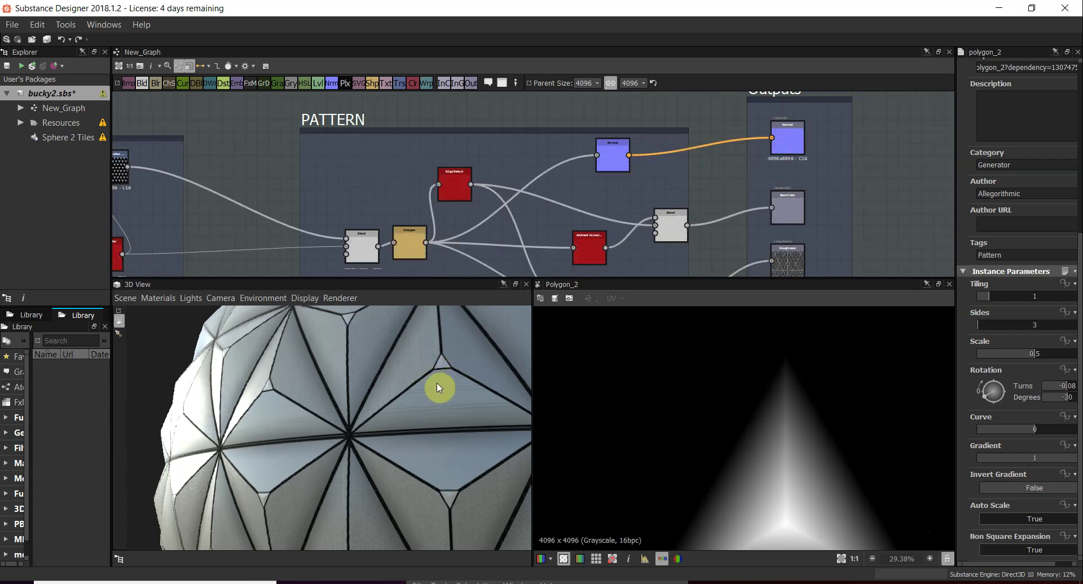
Examine the chain from Polygon 2 to the Tile Generator in the Triangles frame and its links into the PATTERN frame
middle_drag(393, 186, 708, 160)
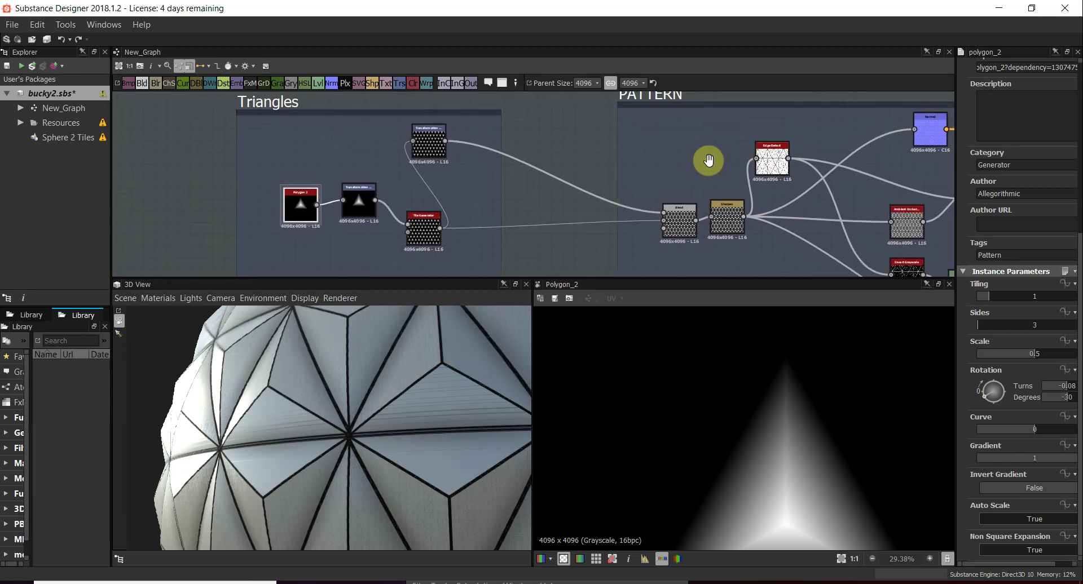
middle_drag(334, 182, 424, 176)
middle_drag(606, 158, 542, 145)
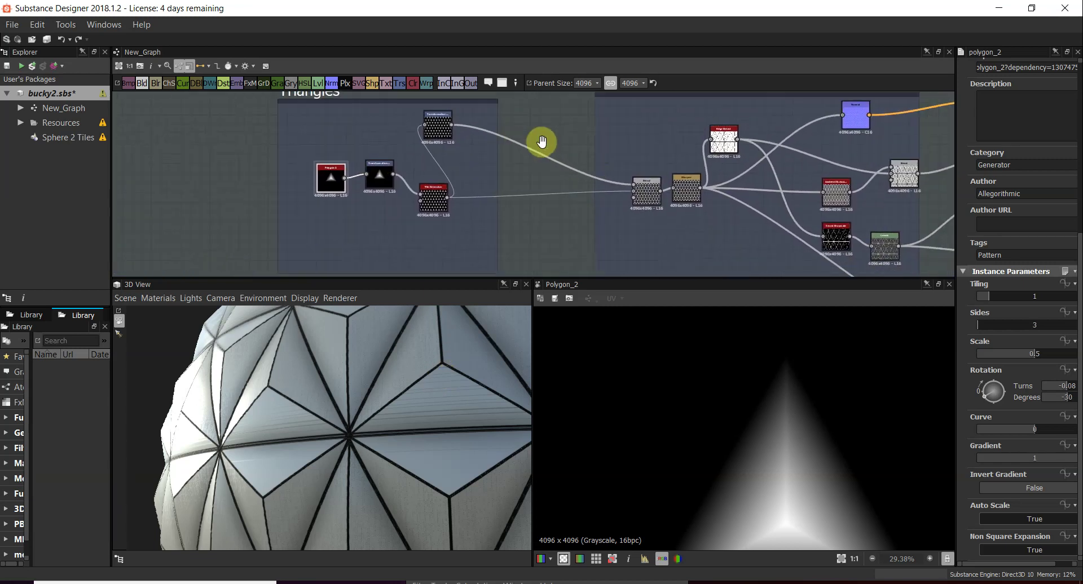
scroll(568, 177, down, 5)
scroll(468, 147, up, 5)
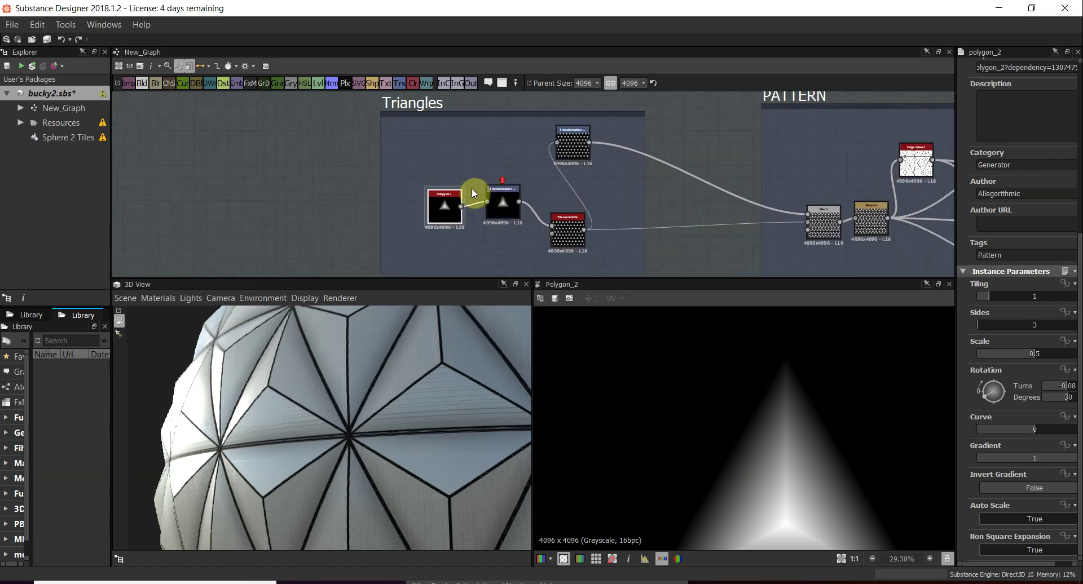
scroll(472, 188, up, 3)
middle_drag(425, 179, 424, 144)
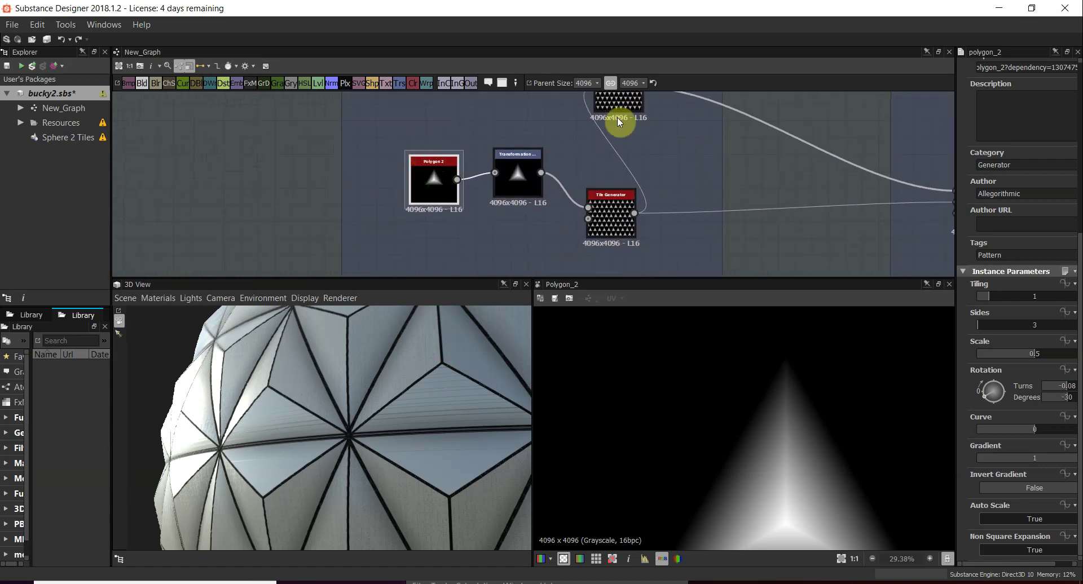
scroll(562, 142, up, 3)
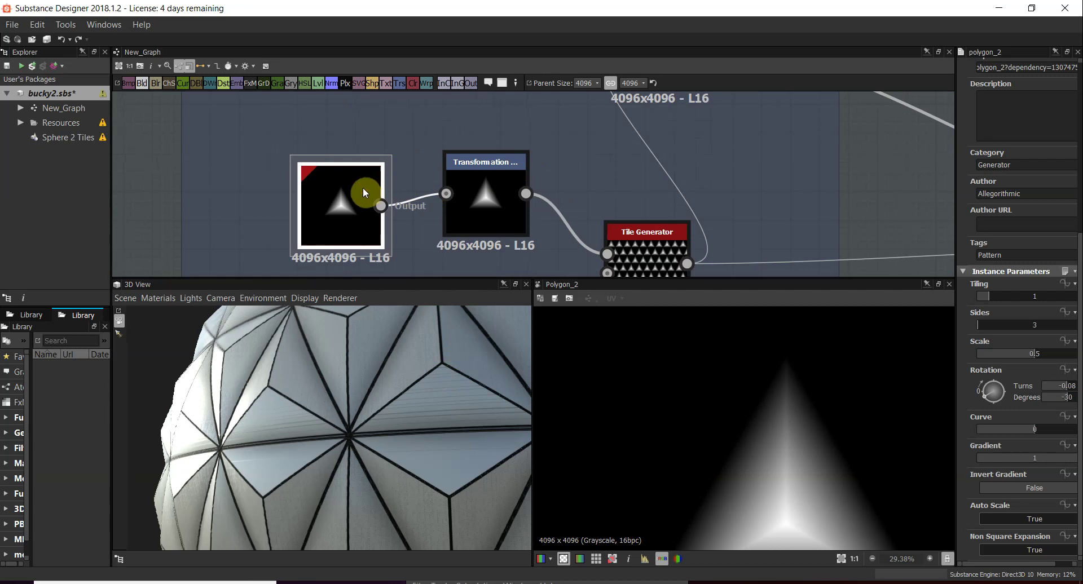
Examine the whole Polygon 2 texture in the 2D view alongside the full sphere from a turned angle
scroll(671, 411, down, 5)
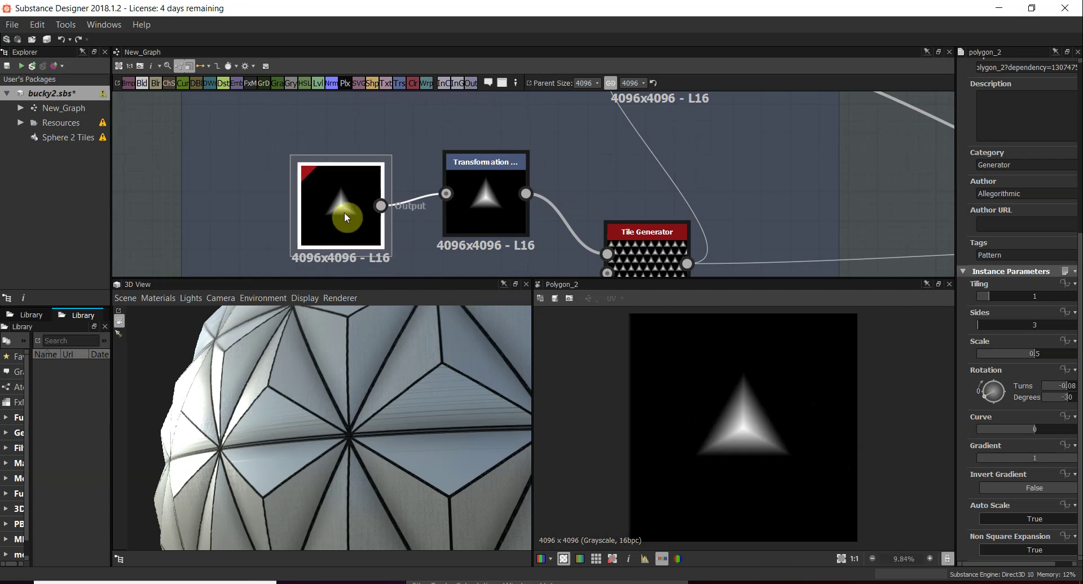
scroll(394, 368, down, 5)
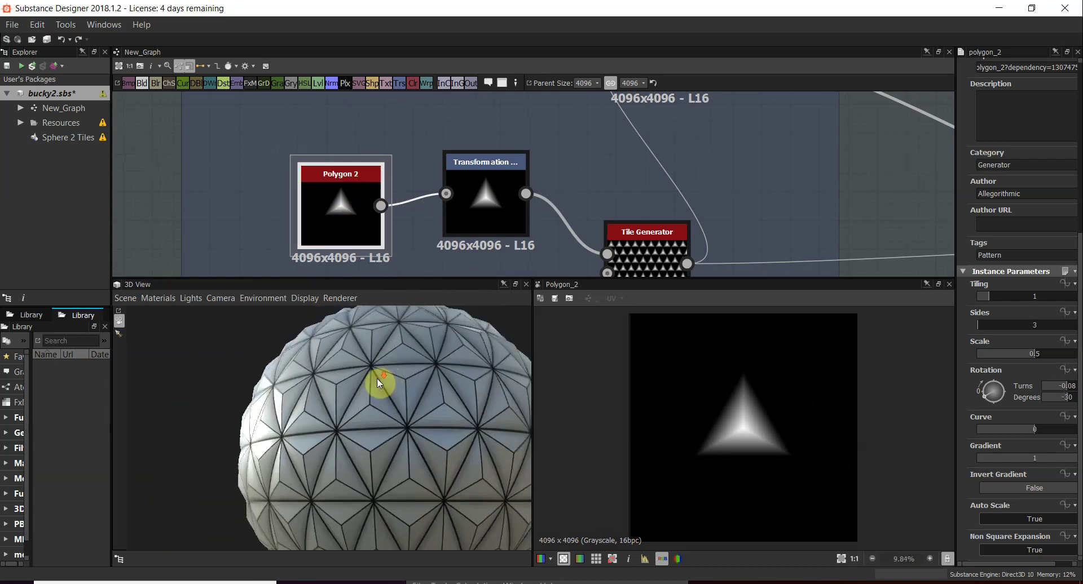
scroll(377, 379, down, 1)
middle_drag(378, 379, 297, 373)
drag(297, 373, 355, 400)
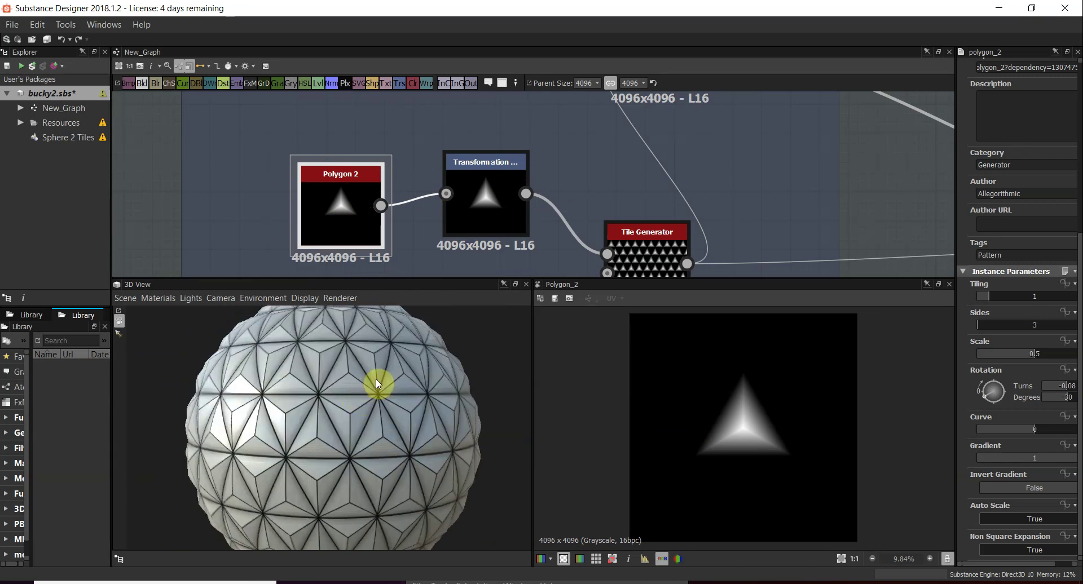
scroll(369, 399, down, 2)
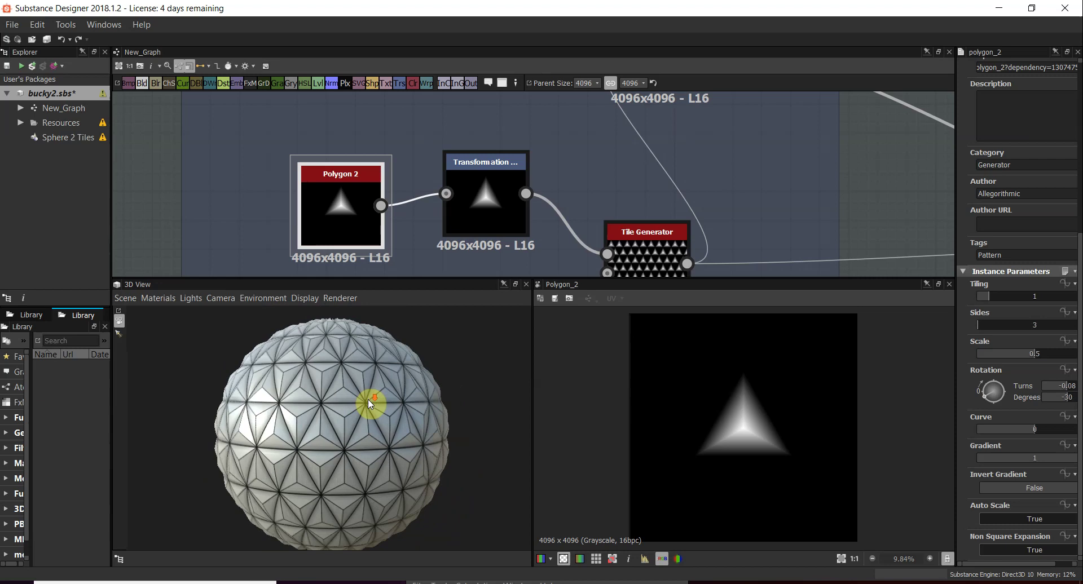
Inspect the Polygon 2 node's parameters and display the adjacent Transformation 2D node's output with its parameters
click(477, 196)
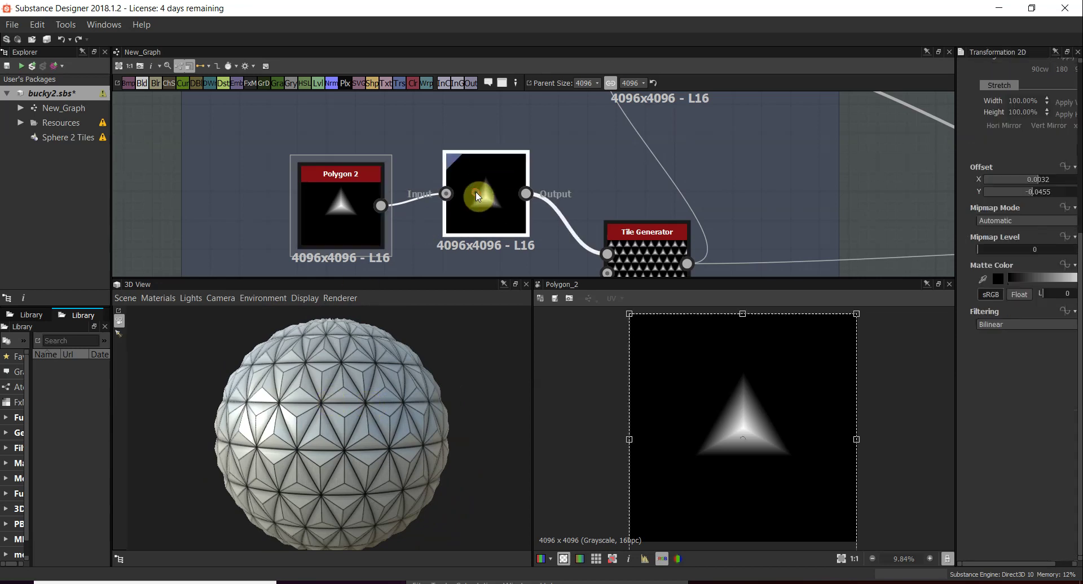
click(361, 191)
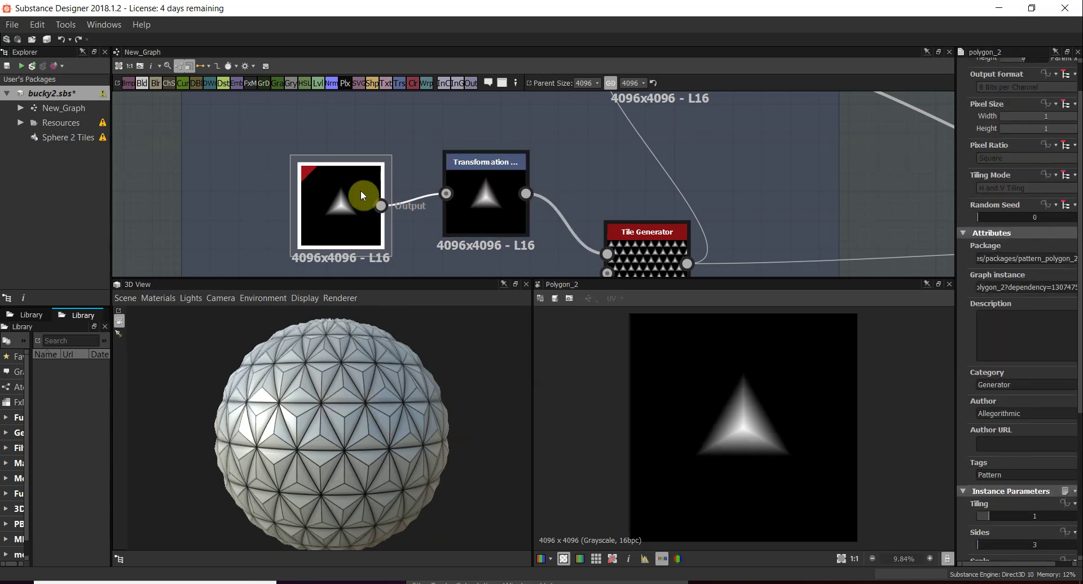
click(239, 331)
scroll(357, 377, down, 2)
middle_drag(310, 389, 317, 378)
click(490, 184)
click(524, 195)
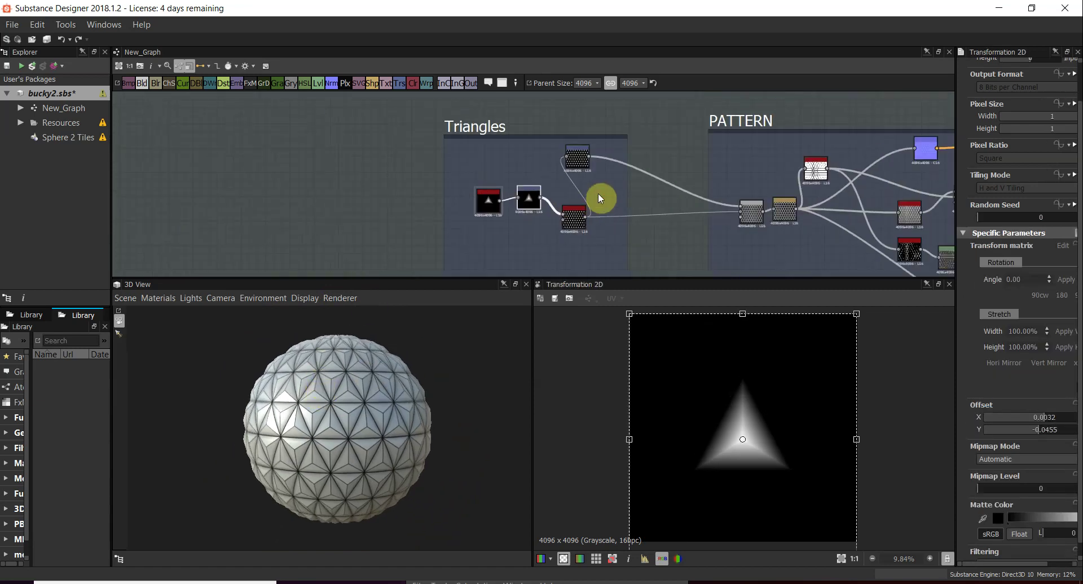
Display the Base Color output in the 2D view and bring all three graph frames into view
middle_drag(794, 201, 649, 178)
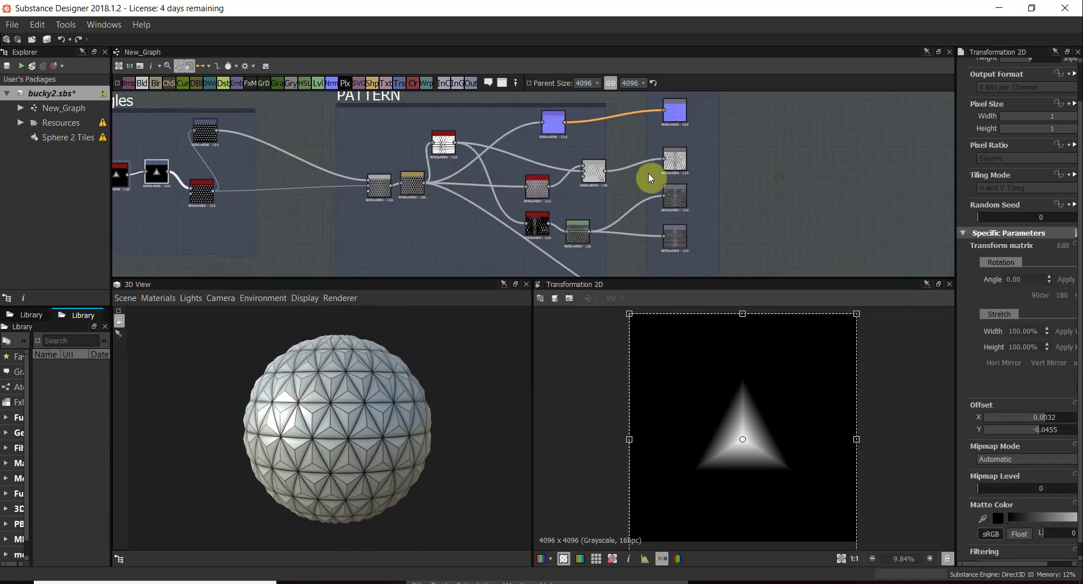
double_click(679, 164)
middle_drag(434, 159, 571, 171)
scroll(533, 184, down, 1)
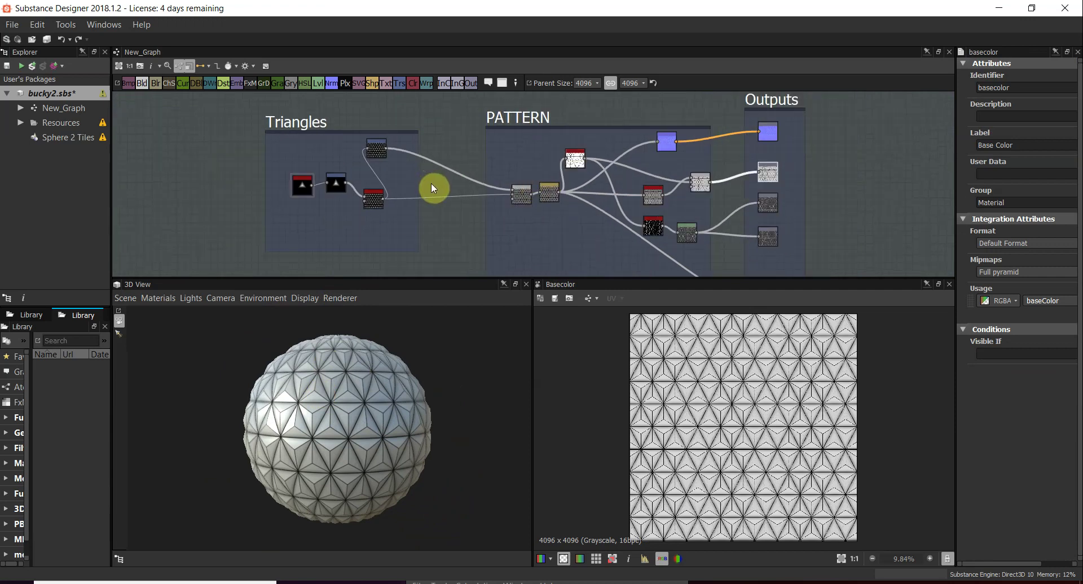
middle_drag(442, 187, 458, 188)
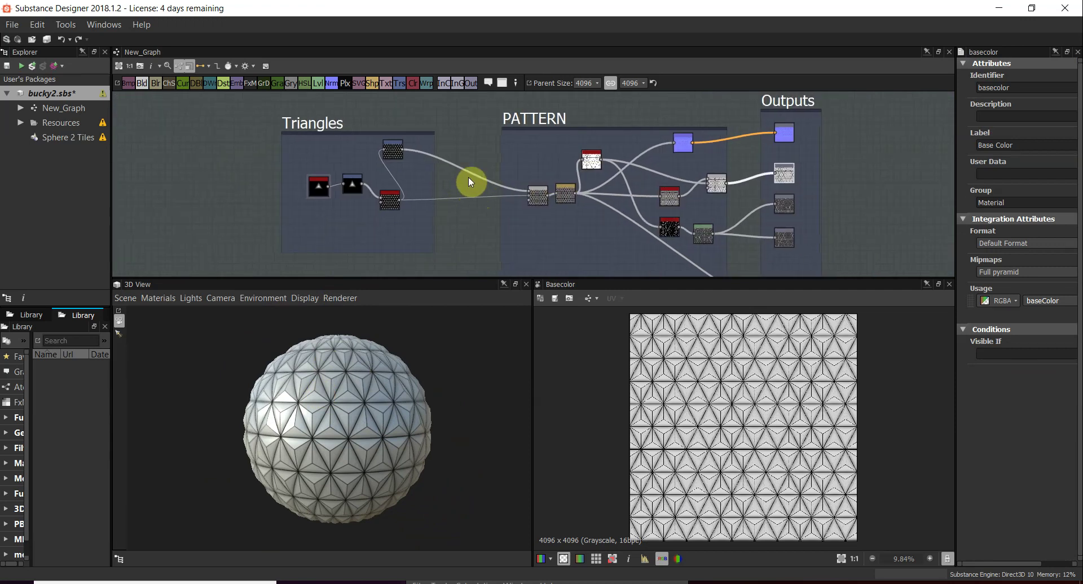
middle_drag(452, 162, 519, 174)
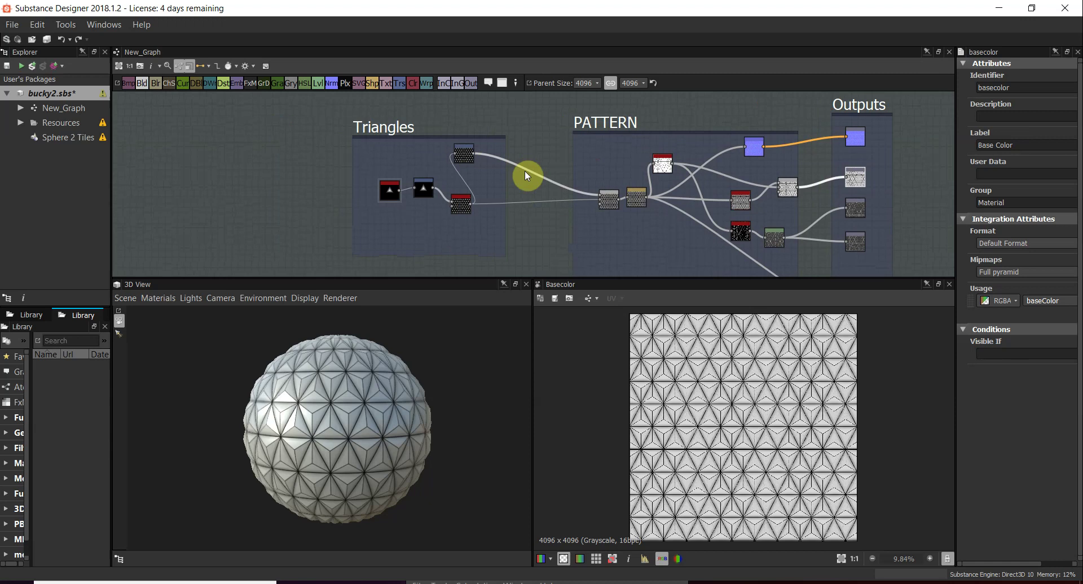
Select the Tile Generator node and trace its highlighted links through the PATTERN frame towards the outputs
scroll(516, 180, up, 3)
click(433, 142)
click(419, 225)
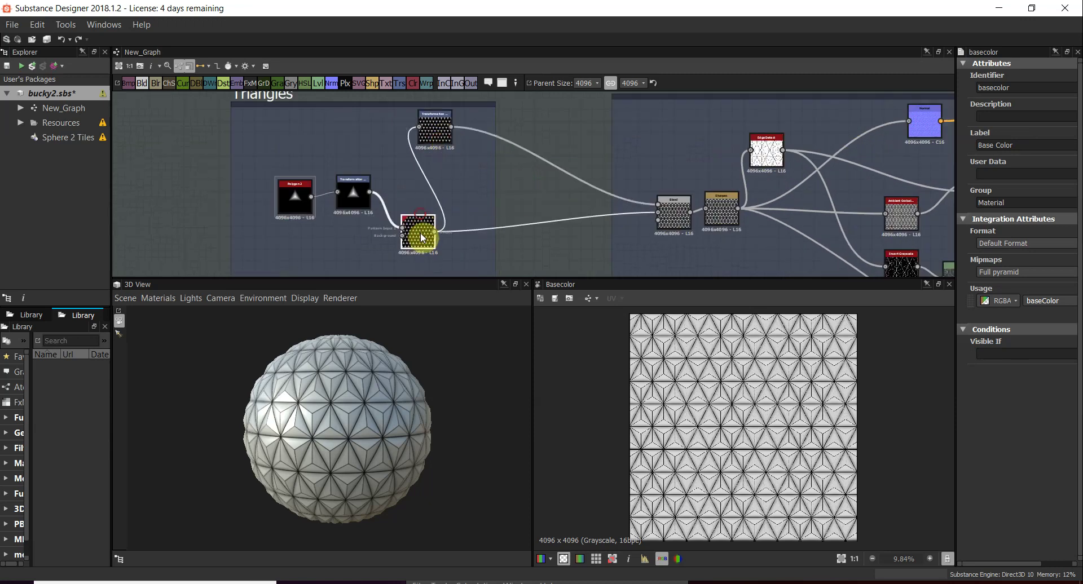
scroll(553, 206, down, 2)
middle_drag(551, 203, 375, 206)
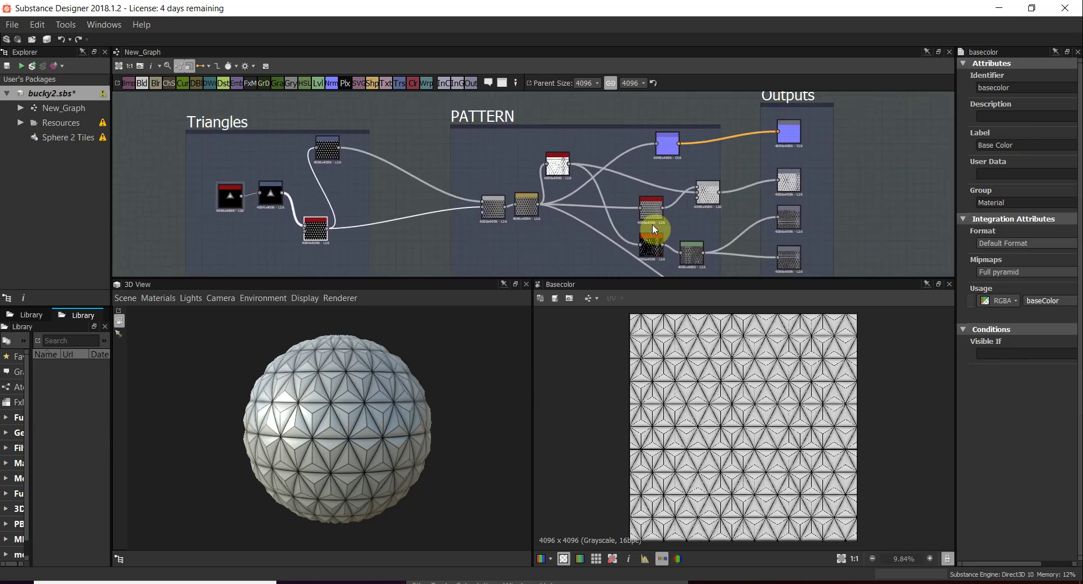
middle_drag(671, 224, 692, 227)
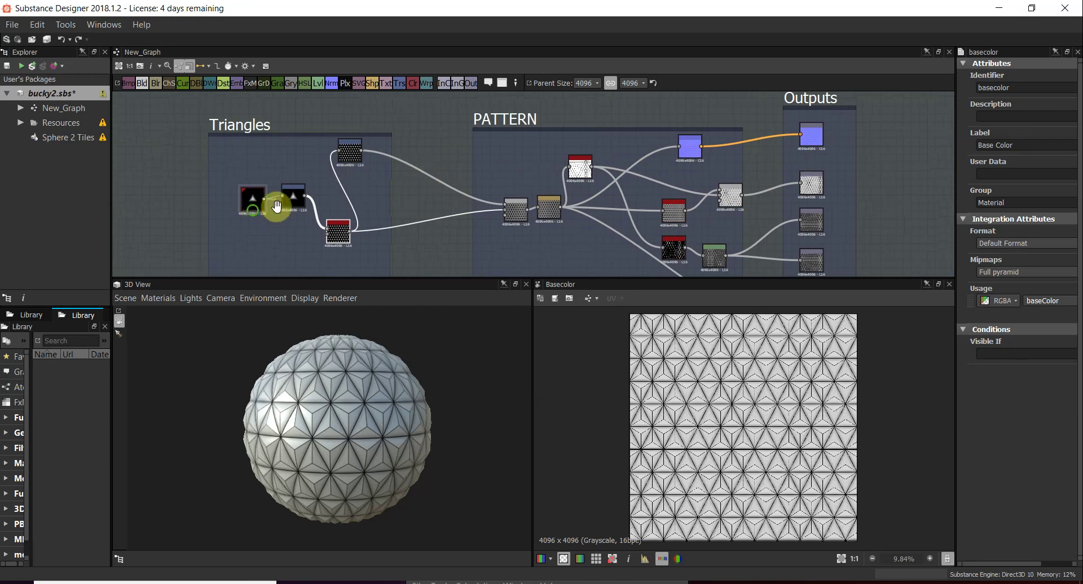
Display the Polygon 2 output and the Transformation 2D output in turn in the 2D view
middle_drag(278, 208, 404, 188)
scroll(404, 188, up, 6)
double_click(417, 191)
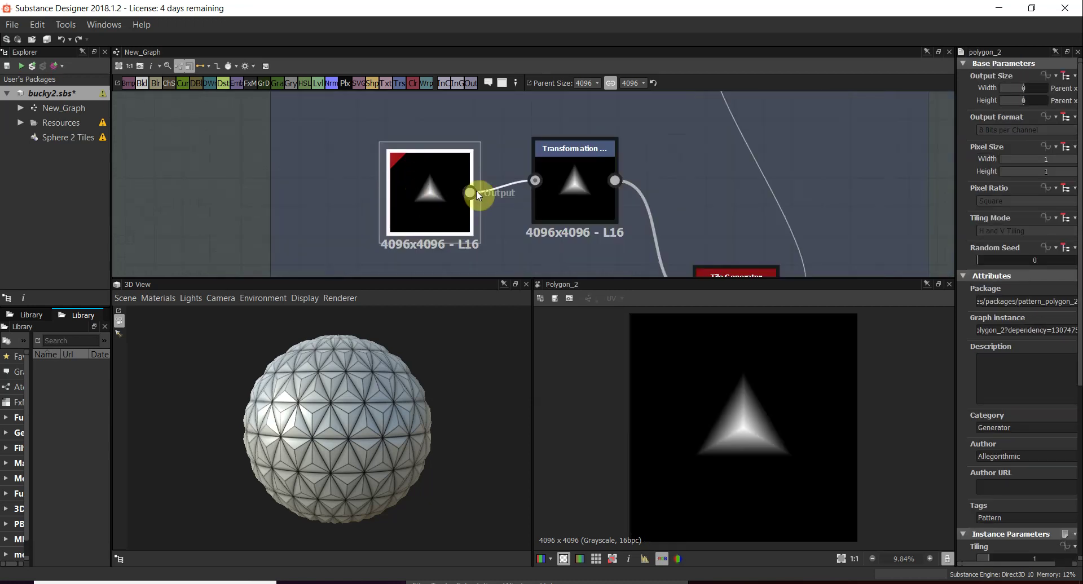
scroll(563, 205, up, 1)
double_click(560, 183)
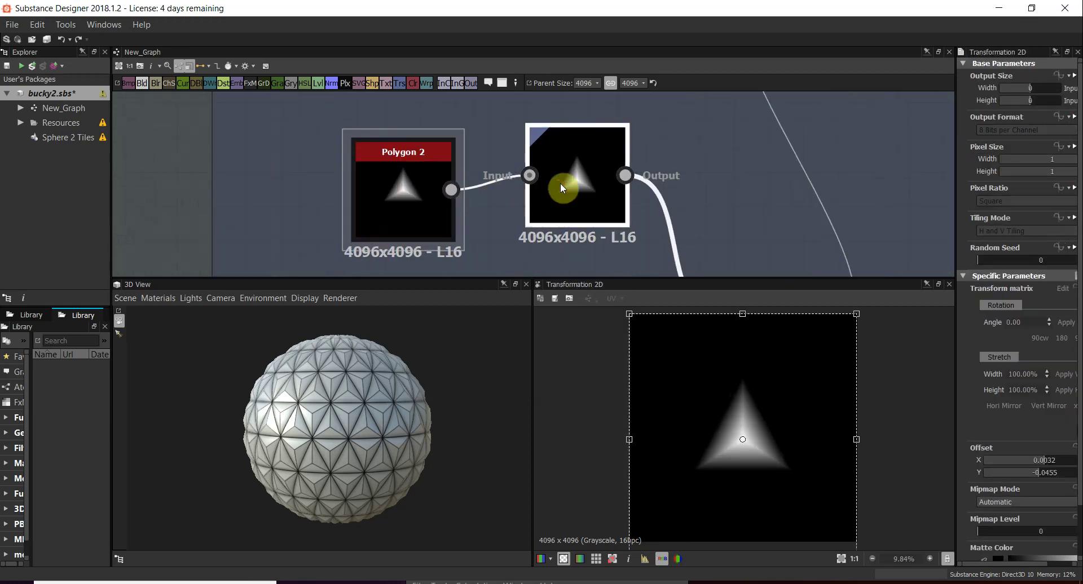
Compare the triangle's placement before and after Transformation 2D, ending on an enlarged view of the Polygon 2 output
click(413, 168)
double_click(414, 168)
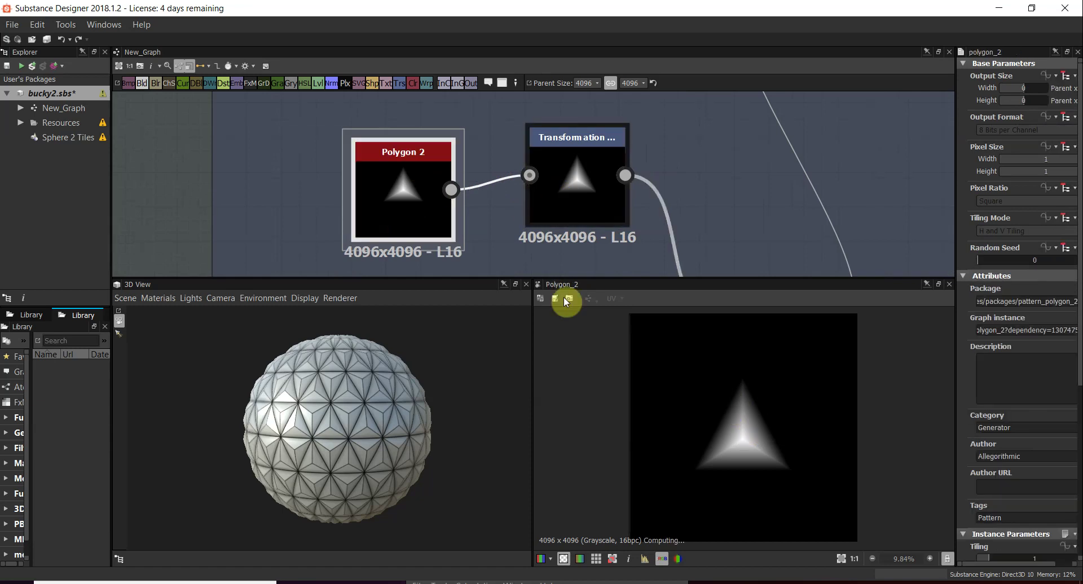
double_click(581, 159)
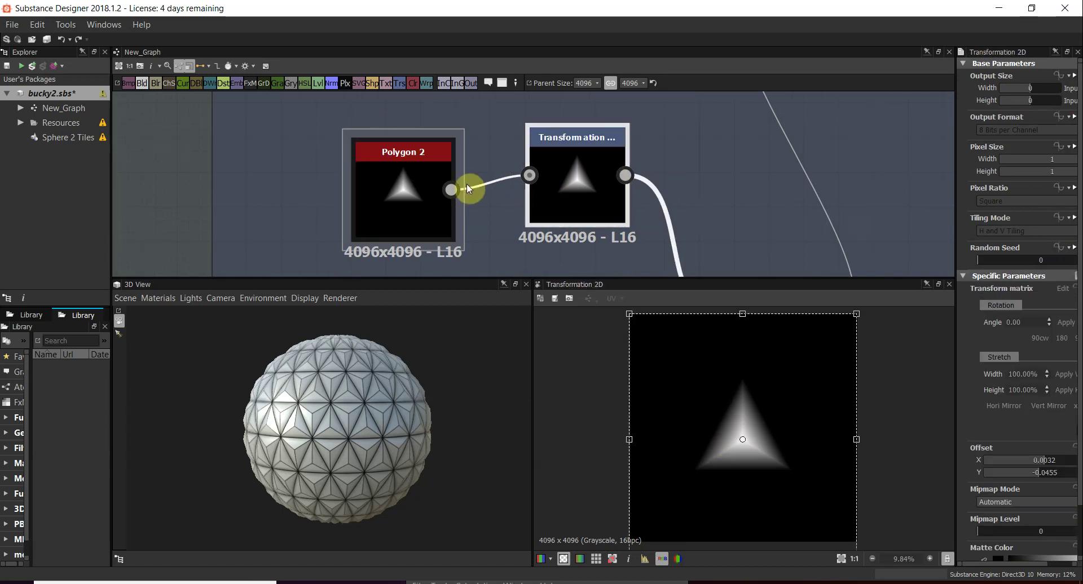
double_click(371, 168)
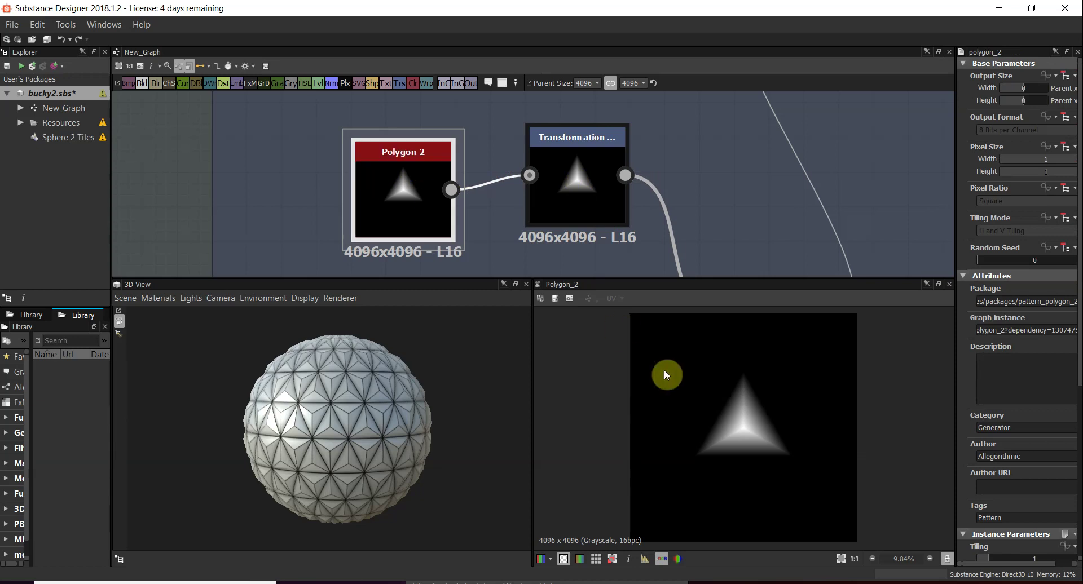
scroll(776, 371, up, 5)
middle_drag(728, 394, 745, 356)
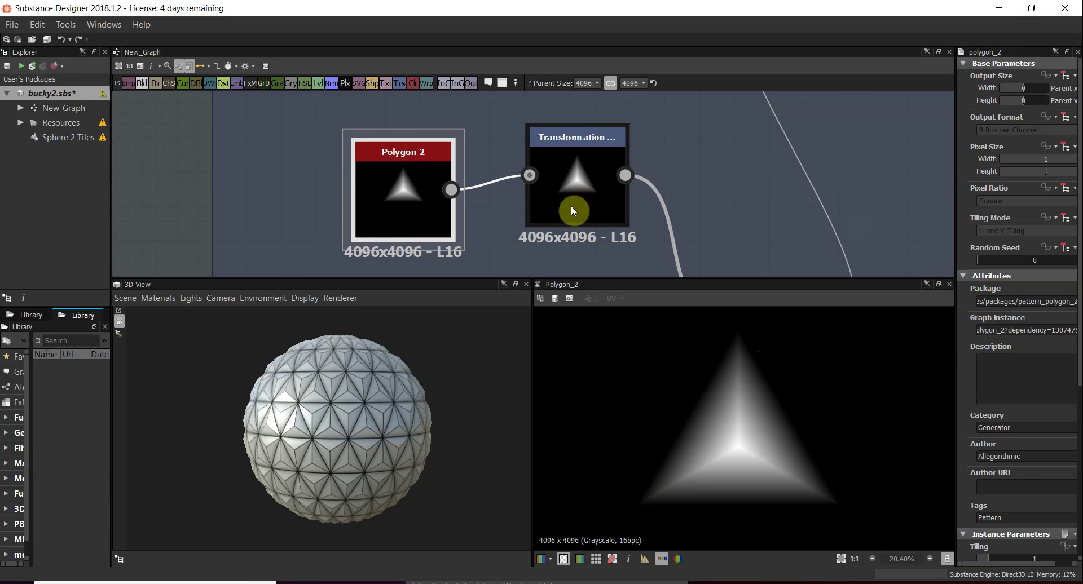
Show the Tile Generator node's parameters
scroll(587, 191, down, 5)
scroll(600, 215, up, 8)
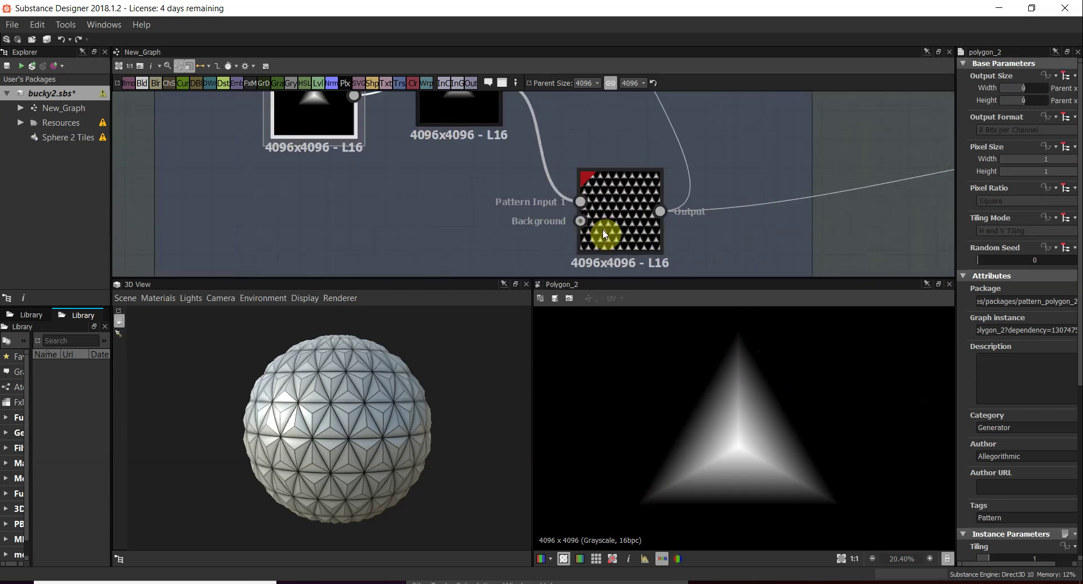
click(615, 216)
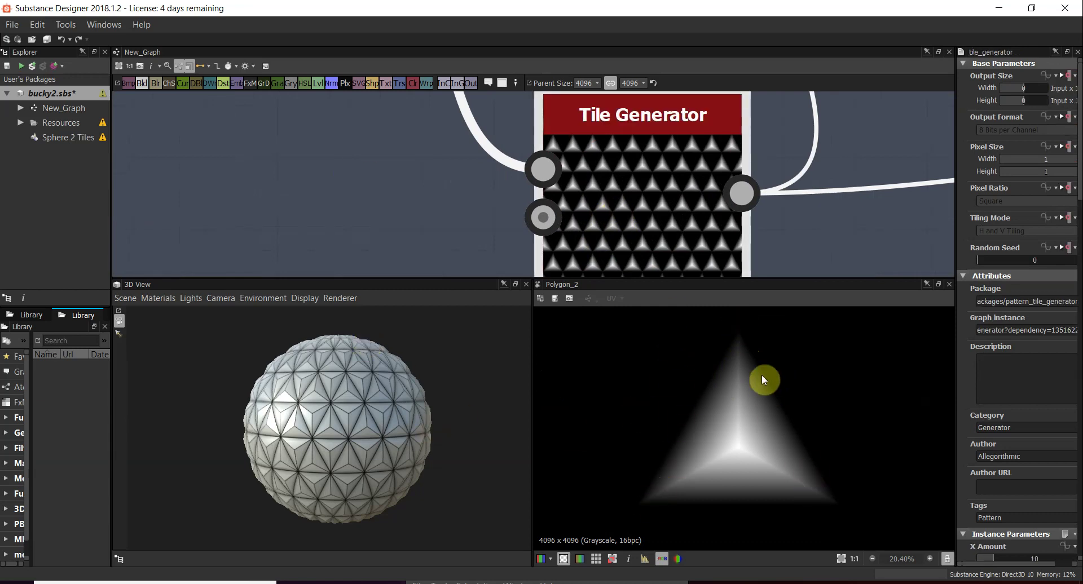
Display the whole Transformation 2D output in the 2D view and follow its link to the Tile Generator
scroll(658, 397, down, 3)
scroll(452, 220, down, 6)
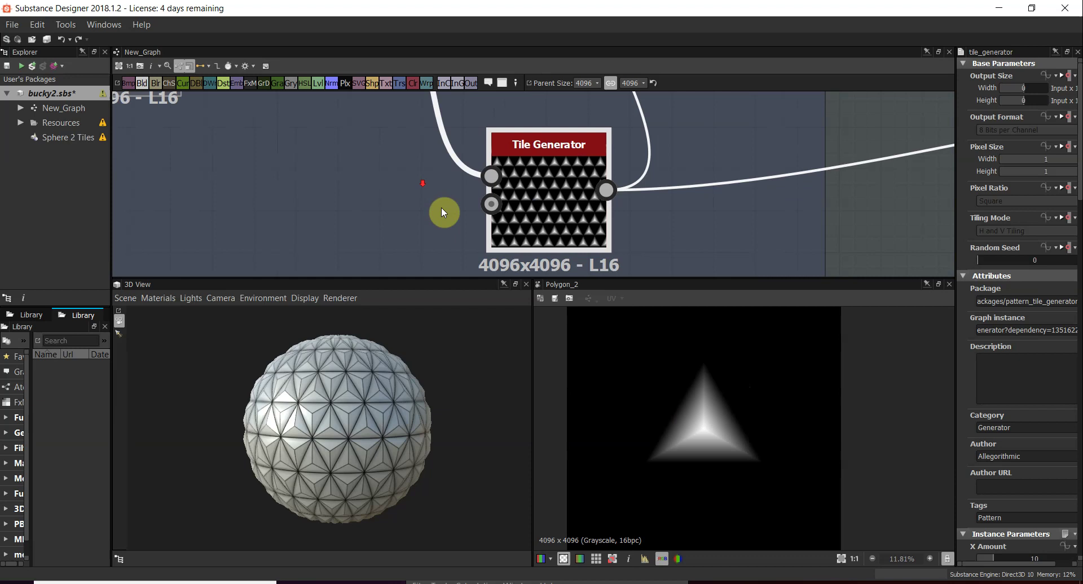
click(458, 178)
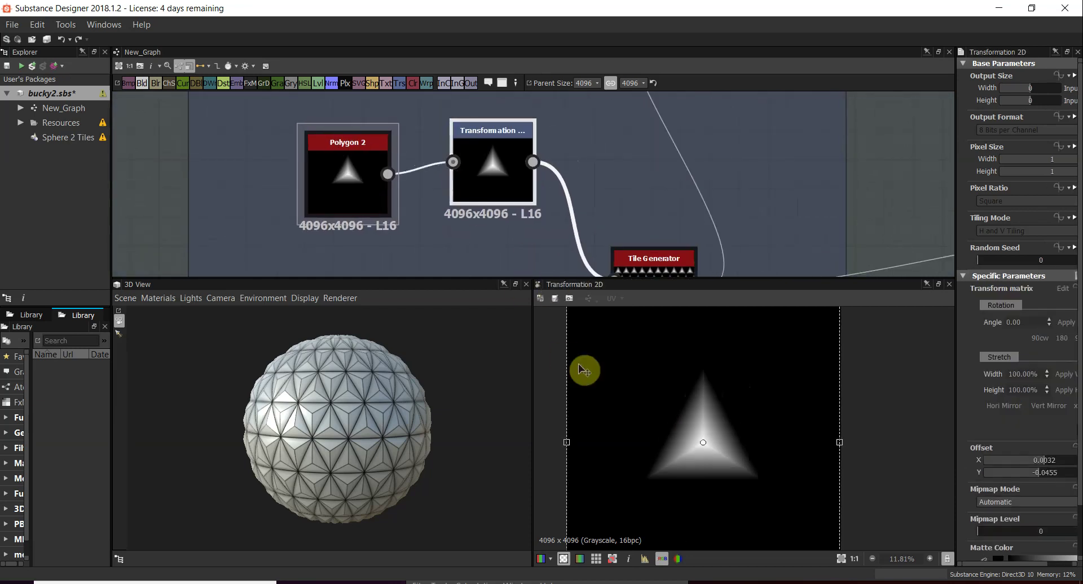
middle_drag(534, 207, 467, 149)
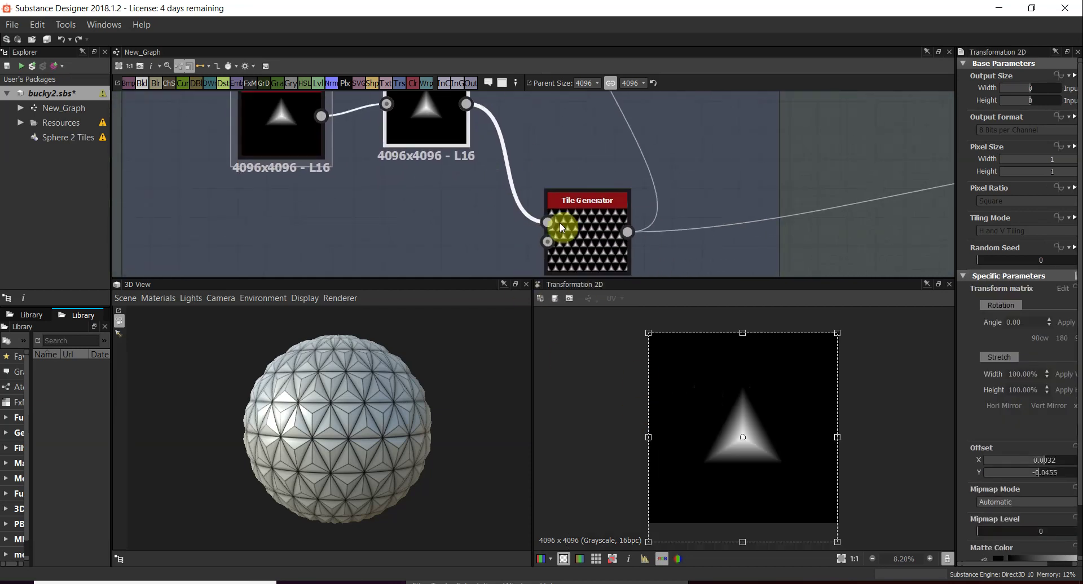
Display the Tile Generator output in the 2D view and review its amount, pattern, size and position parameters
scroll(593, 225, up, 2)
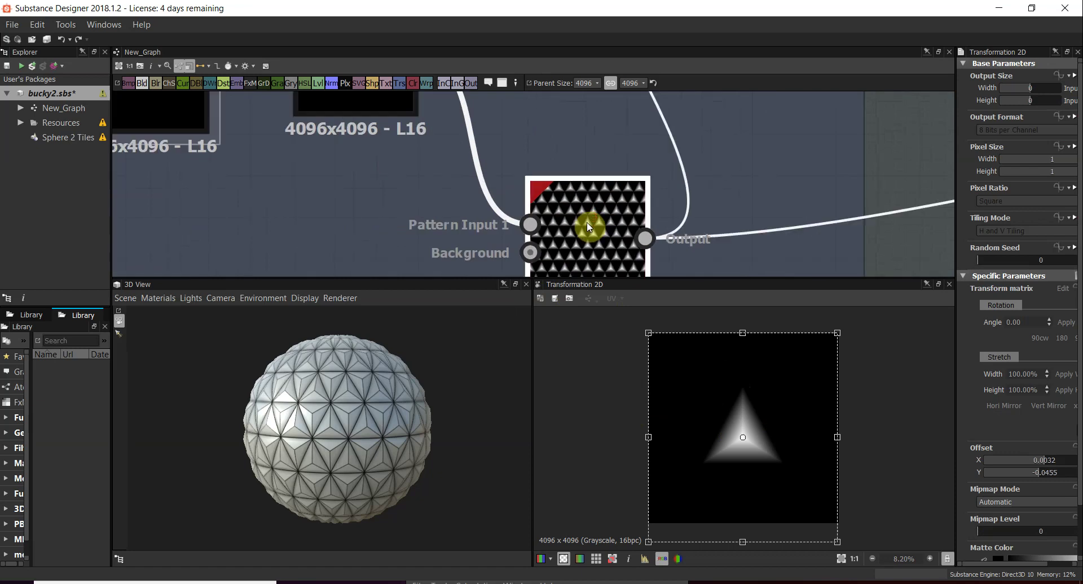
click(584, 227)
double_click(587, 224)
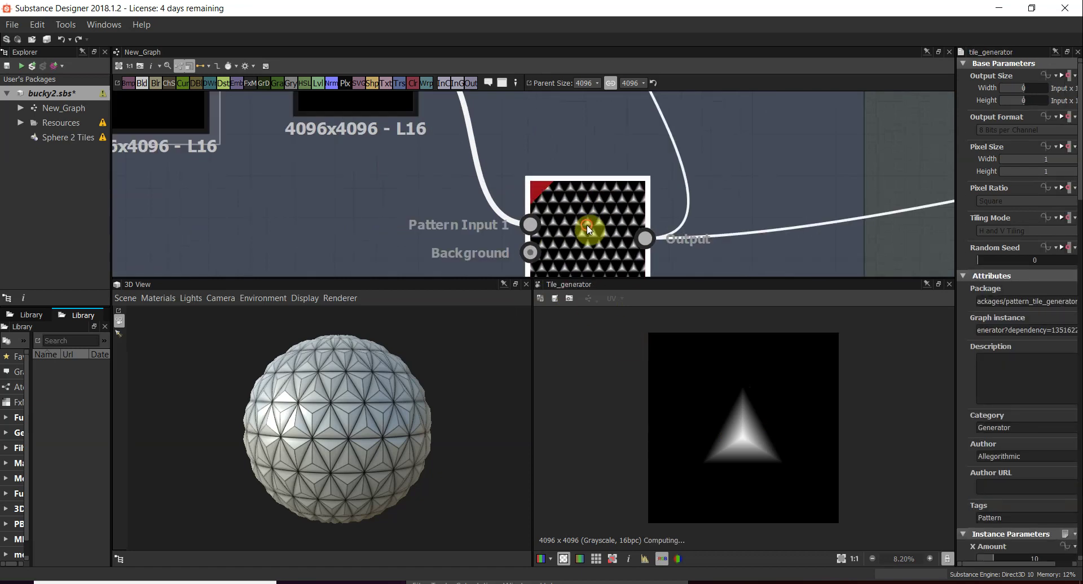
scroll(735, 423, up, 1)
scroll(706, 390, up, 2)
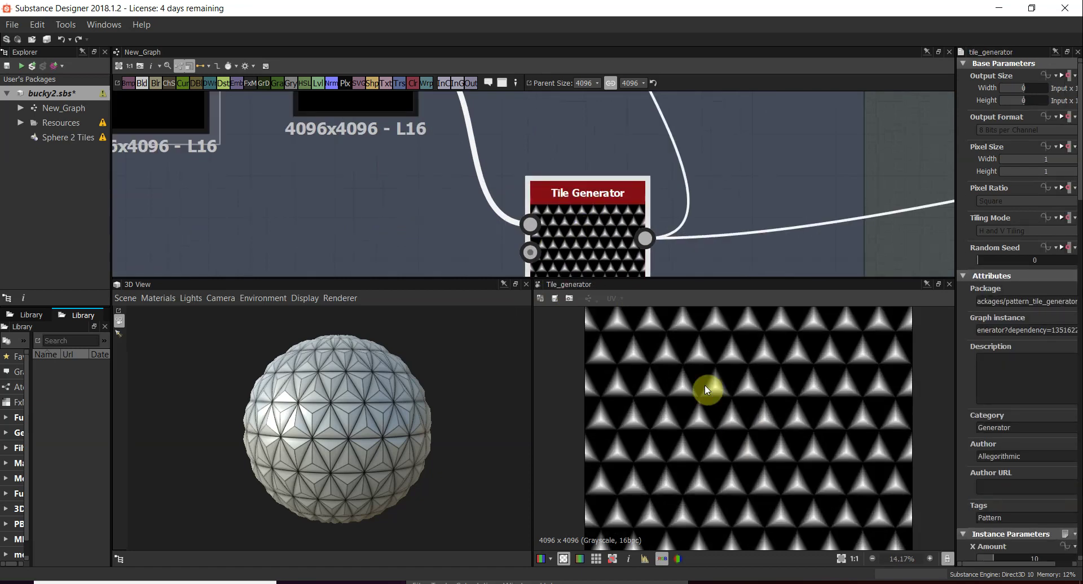
scroll(999, 423, down, 8)
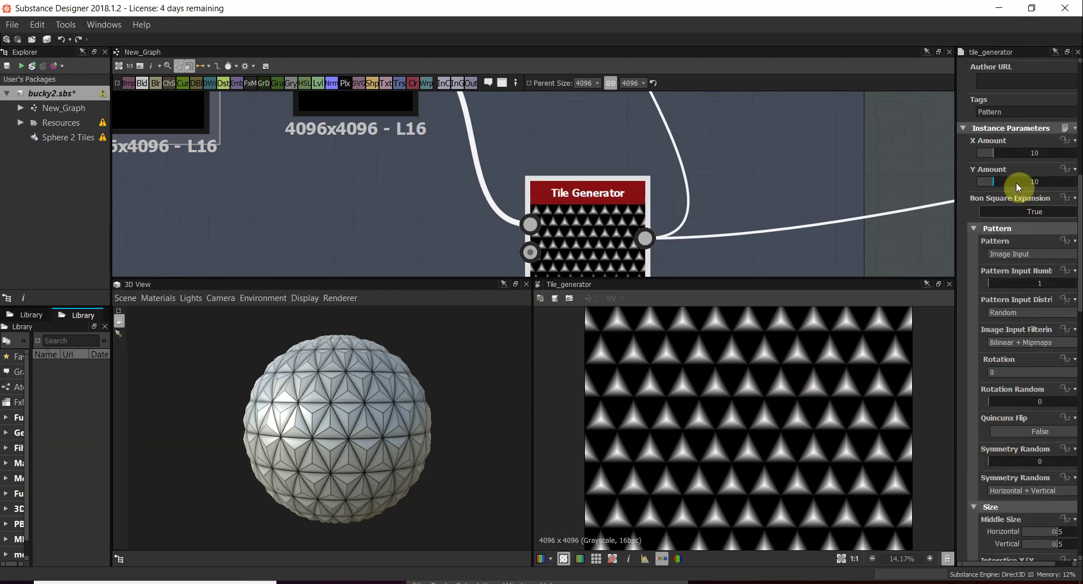
scroll(1049, 373, down, 6)
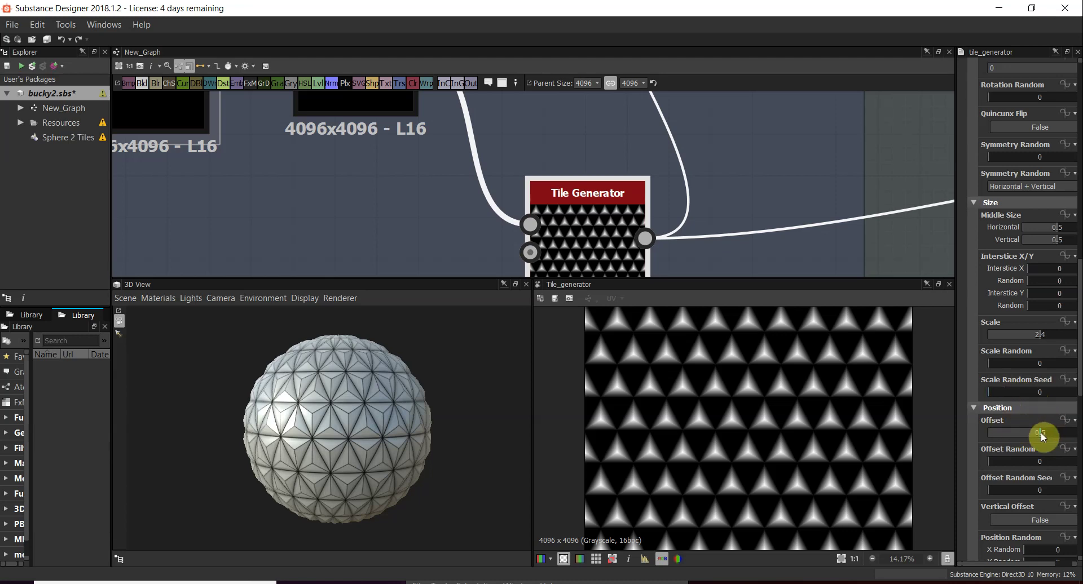
Try a different Offset on the Tile Generator, set it back to 0.5, and inspect the tiled triangles in the 2D view
mouse_move(1030, 432)
mouse_down()
mouse_move(1022, 438)
mouse_move(1040, 438)
mouse_move(1011, 426)
mouse_up()
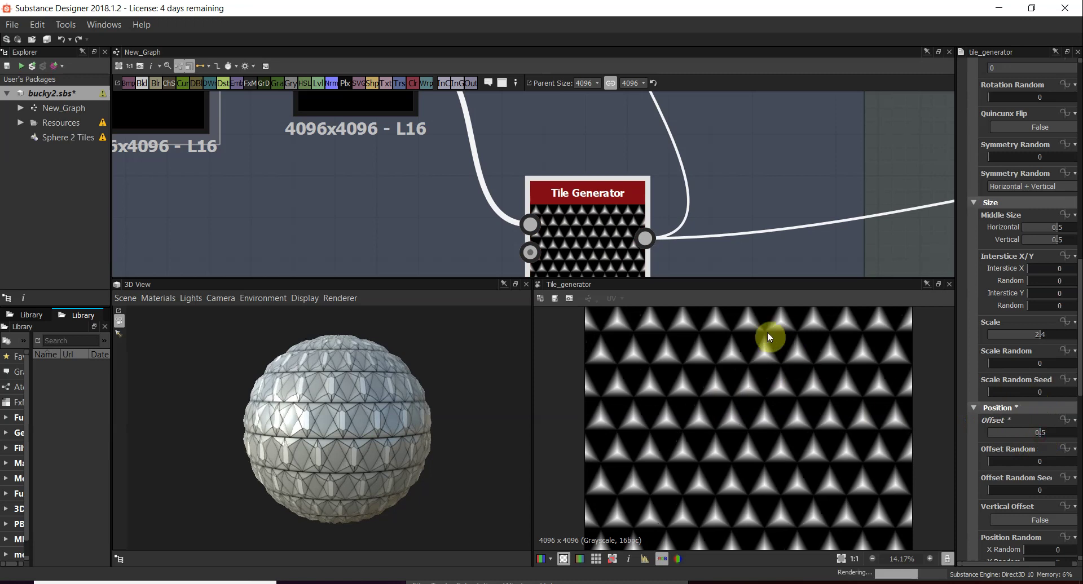
scroll(767, 331, up, 3)
scroll(774, 415, down, 9)
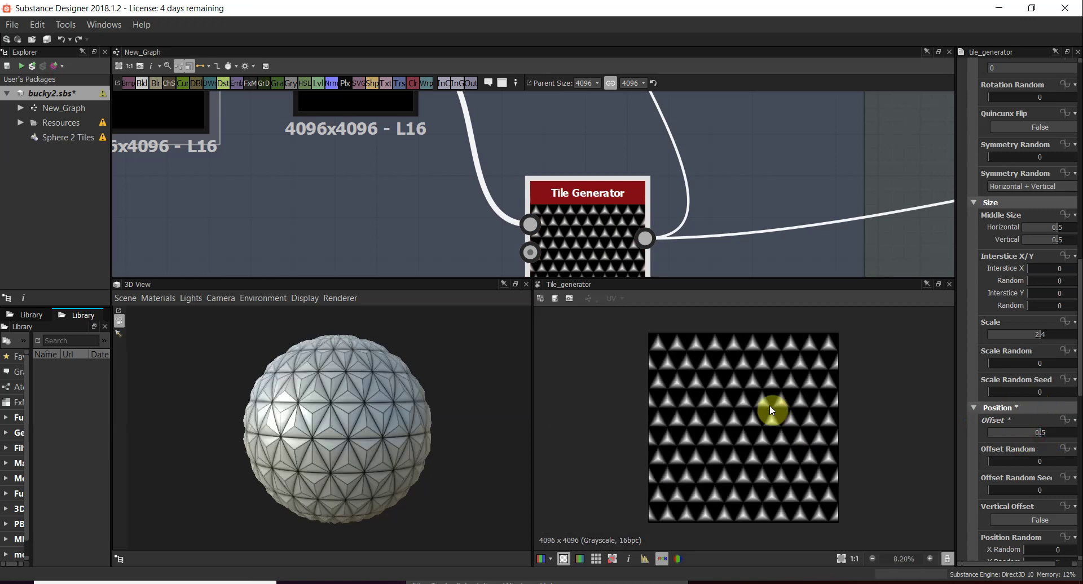
scroll(501, 182, up, 2)
scroll(504, 206, down, 7)
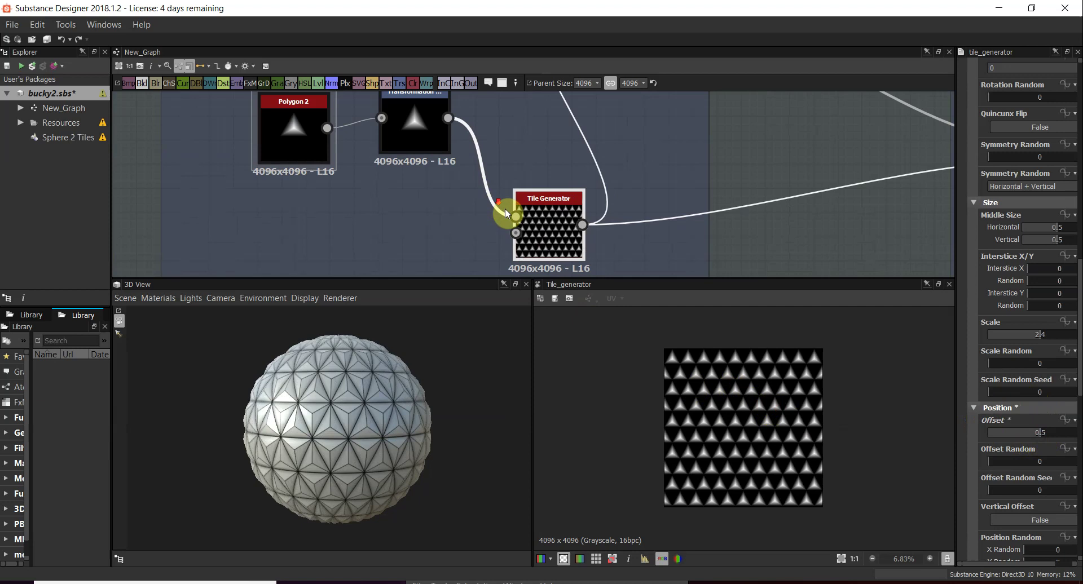
Compare the Tile Generator output with the output of the Transformation 2D node it feeds, ending on the Transformation 2D output
middle_drag(509, 193, 490, 258)
scroll(516, 171, up, 2)
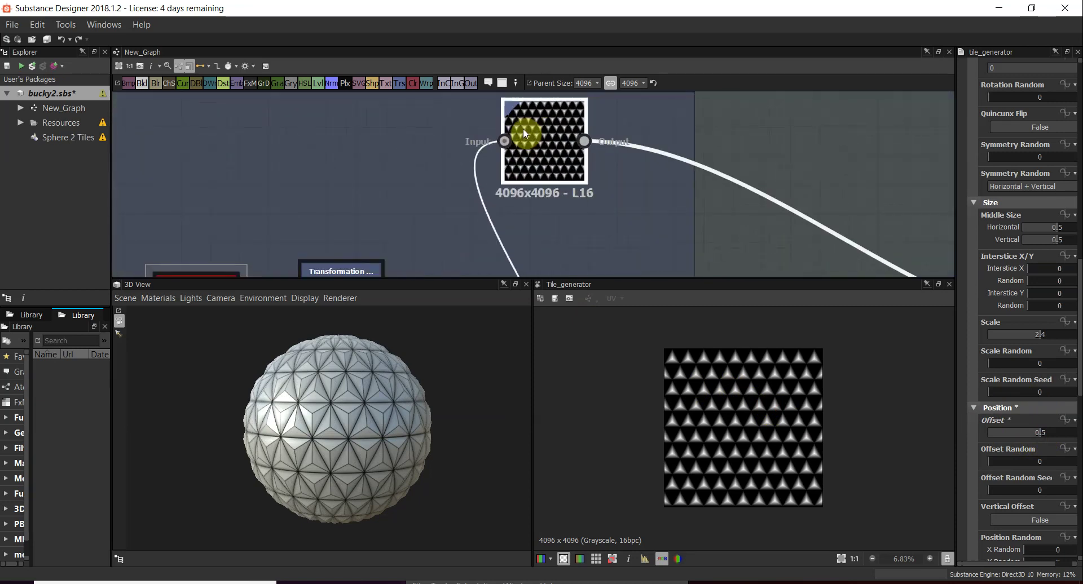
click(523, 127)
middle_drag(529, 227, 599, 151)
click(540, 265)
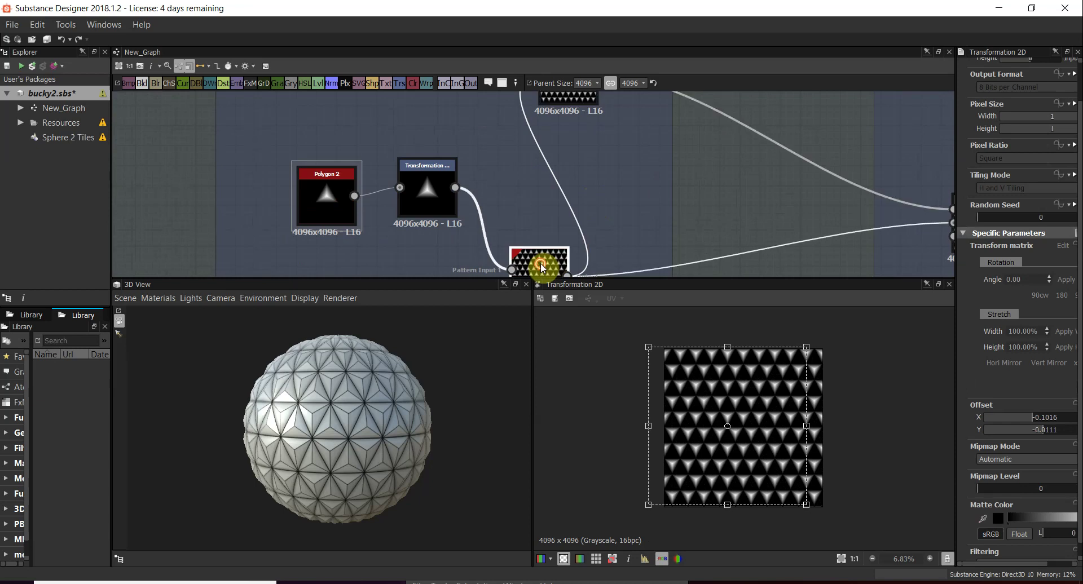
double_click(549, 255)
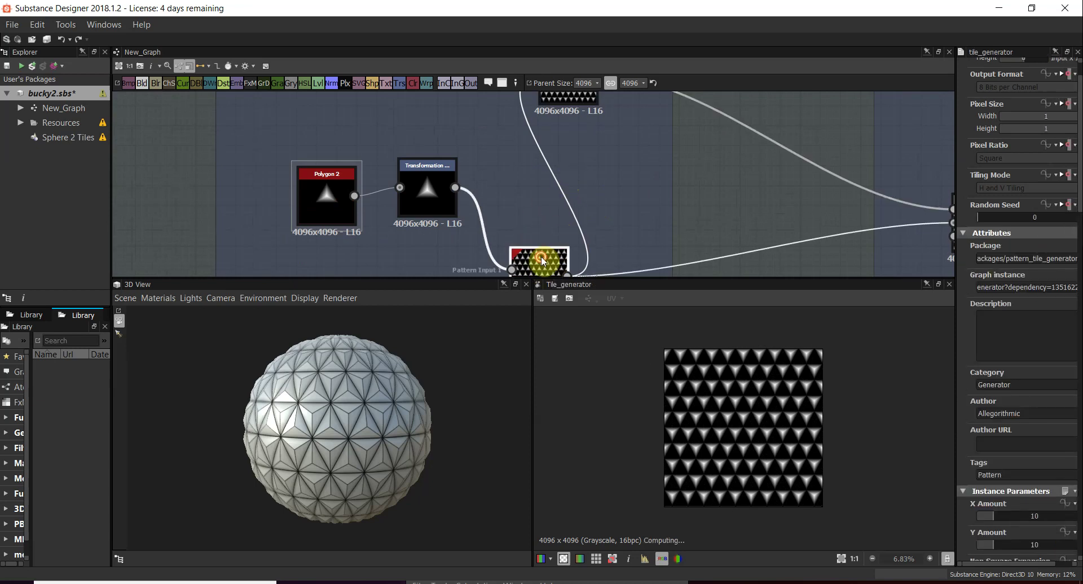
middle_drag(545, 220, 527, 230)
double_click(526, 143)
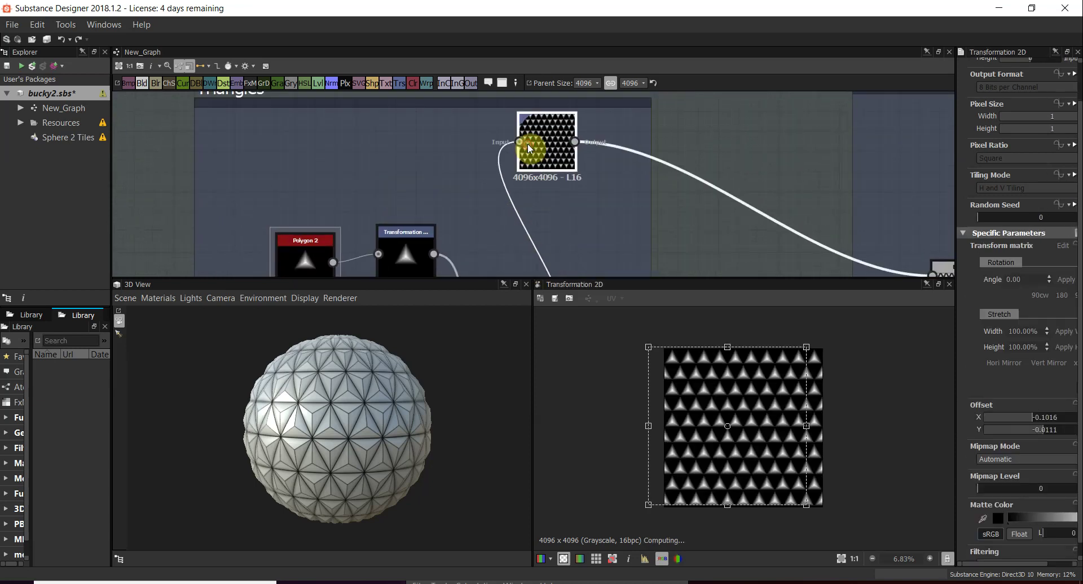
Follow the Transformation 2D and Tile Generator links to the Blend node and display the Blend output in the 2D view
middle_drag(636, 197, 468, 136)
scroll(510, 186, down, 2)
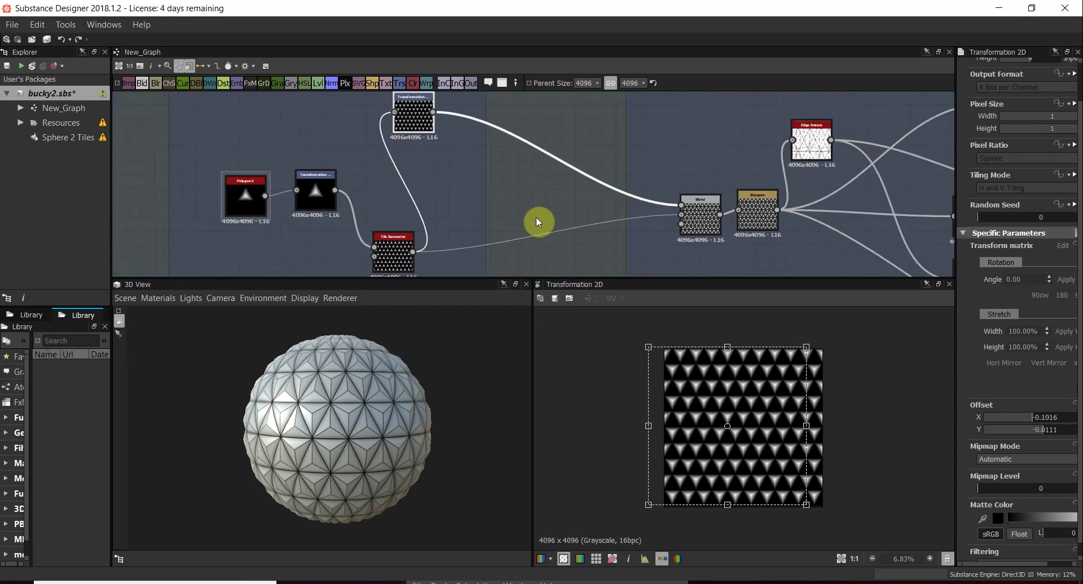
middle_drag(537, 218, 436, 207)
middle_drag(609, 233, 532, 222)
click(582, 193)
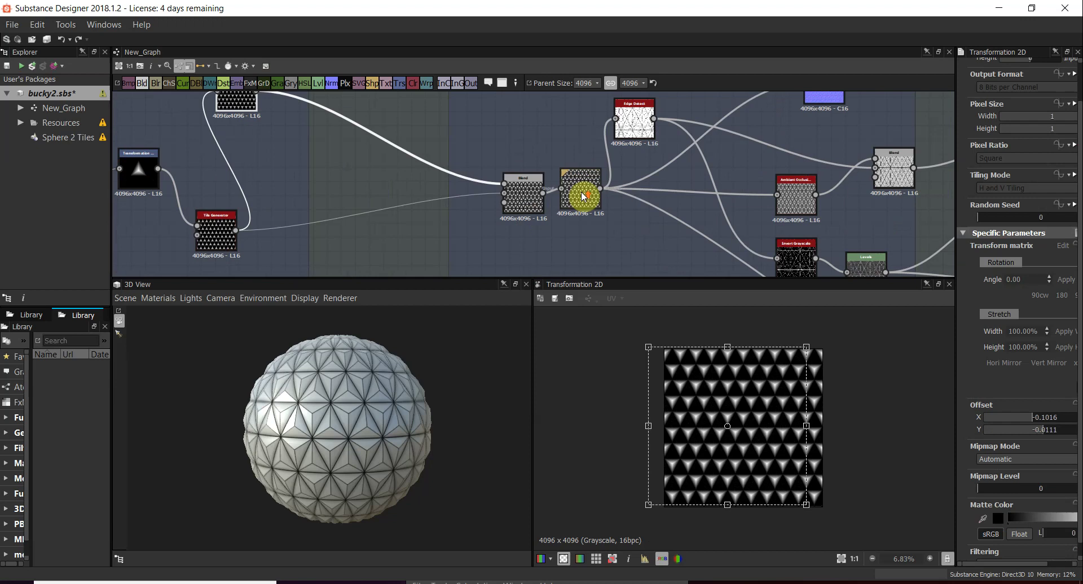
scroll(584, 195, up, 3)
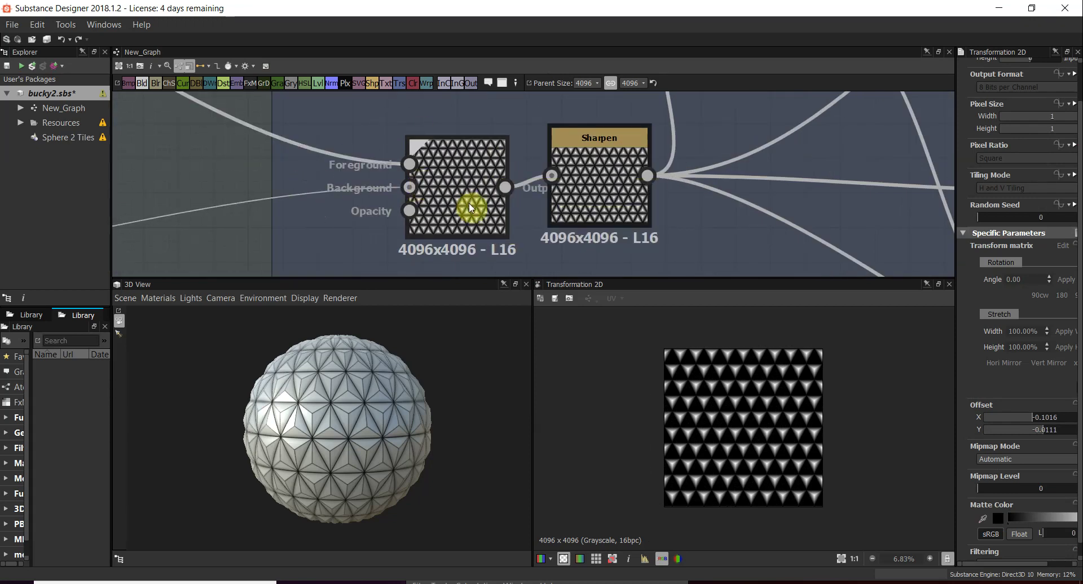
click(453, 178)
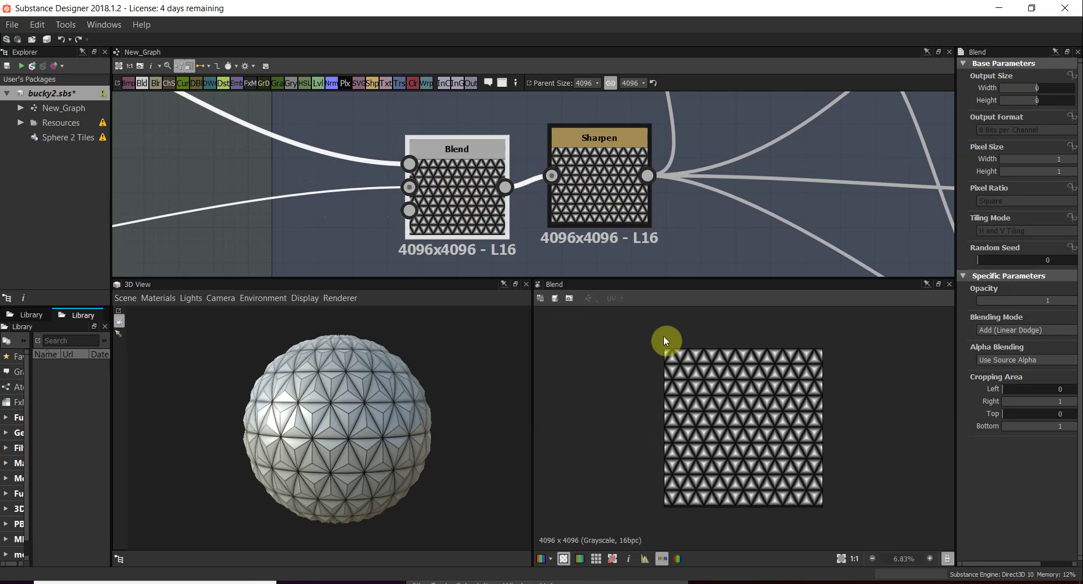
Examine the Blend node's two incoming links, its blending mode and the combined triangle pattern
scroll(489, 186, down, 5)
middle_drag(231, 242, 389, 218)
scroll(780, 384, up, 3)
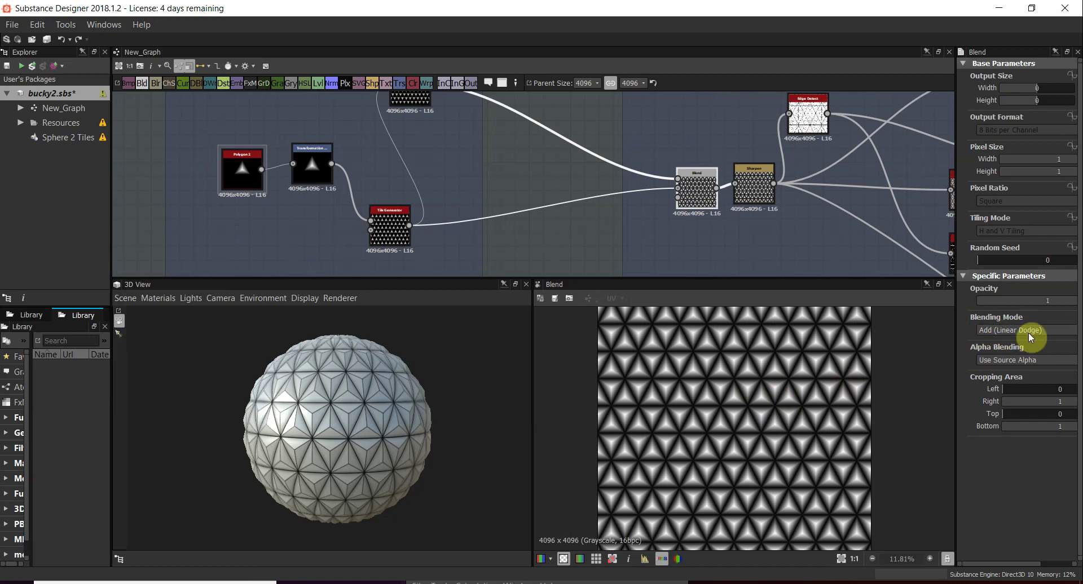
scroll(778, 398, down, 2)
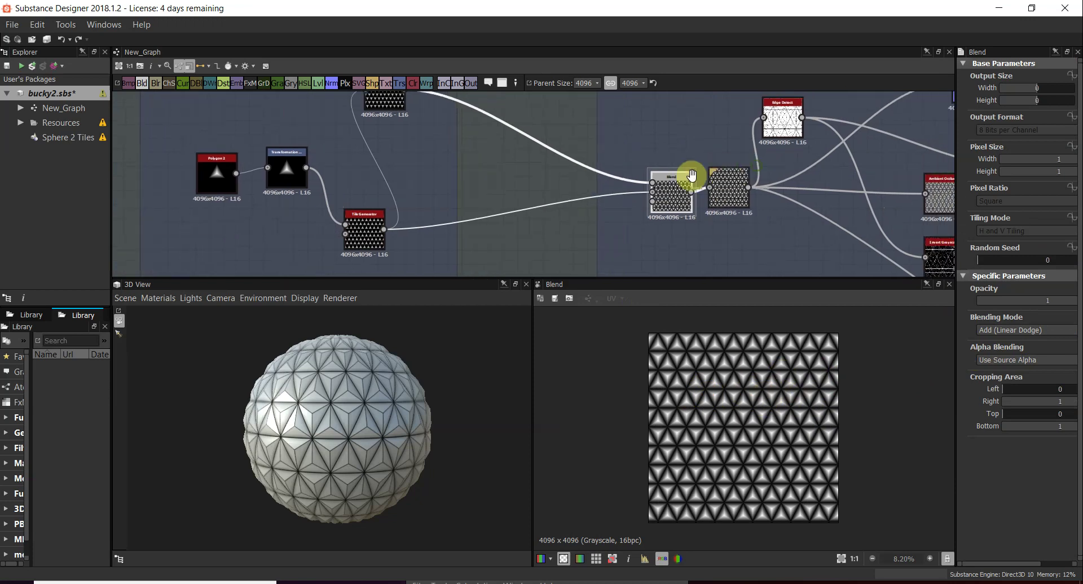
Display the Sharpen node's output in the 2D view and inspect the sharpened triangles up close
scroll(592, 225, up, 5)
double_click(581, 179)
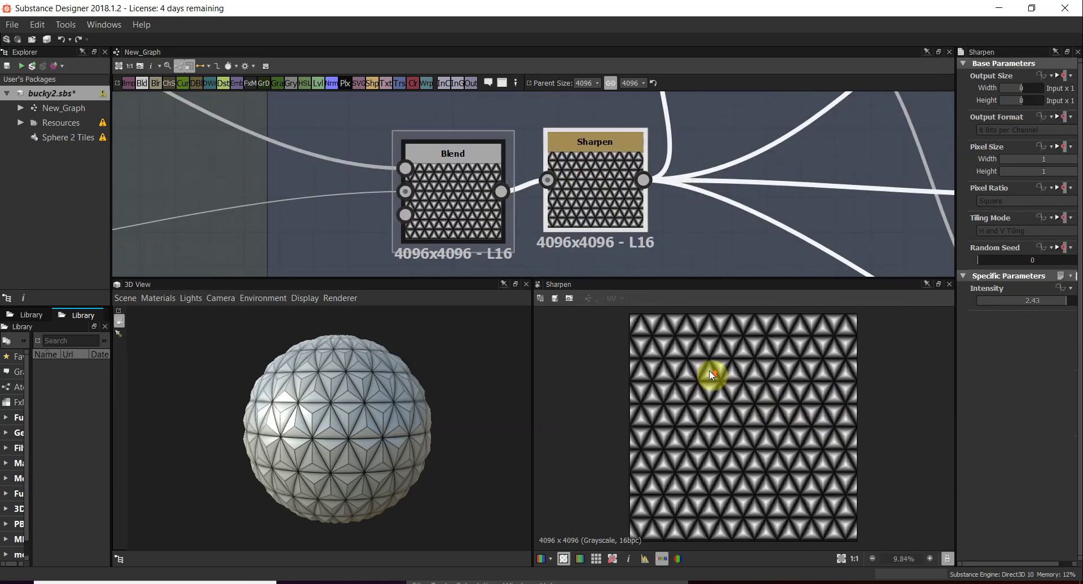
scroll(713, 375, up, 5)
scroll(599, 212, down, 4)
Display the Edge Detect output in the 2D view and show the node's instance parameters
middle_drag(651, 171, 552, 207)
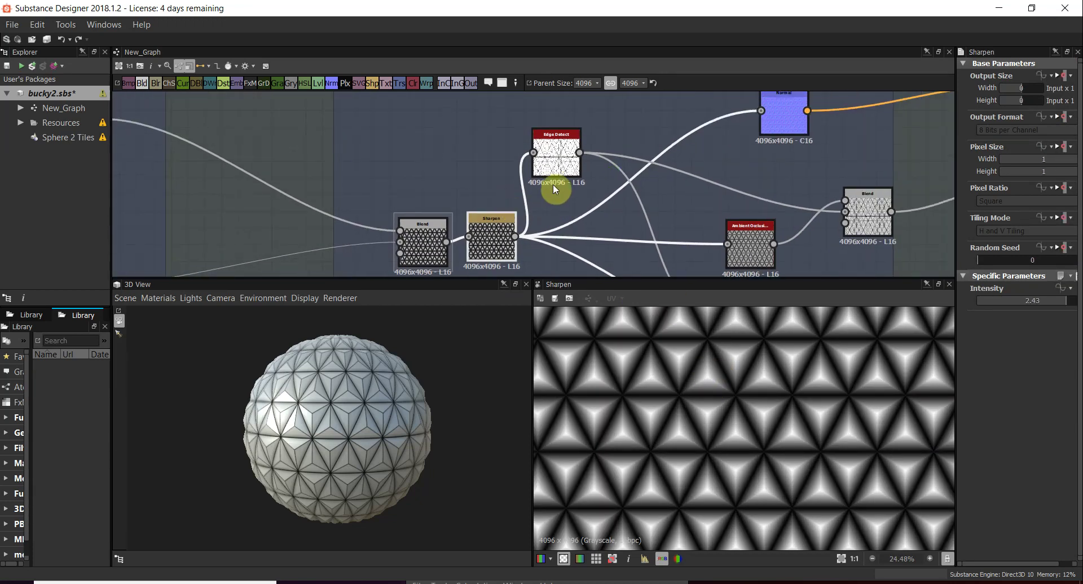
double_click(556, 154)
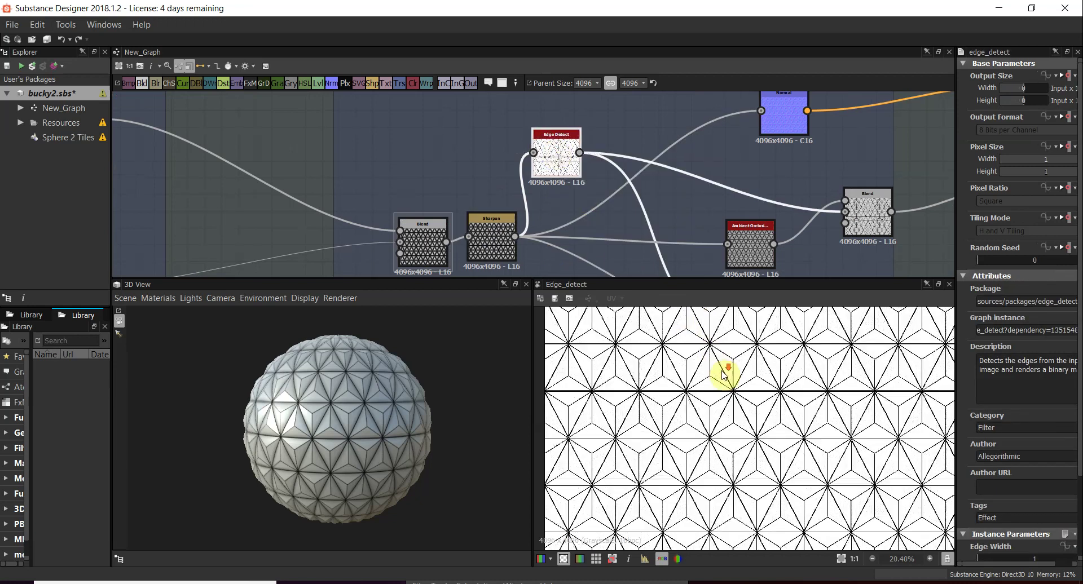
scroll(722, 370, down, 1)
scroll(997, 466, down, 3)
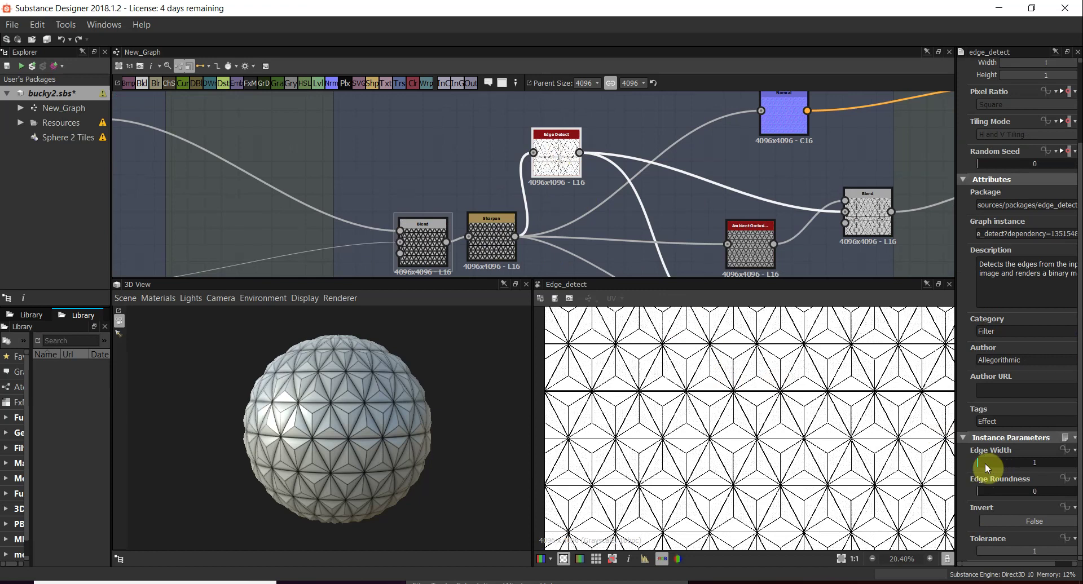
Try an Edge Roundness of 2.76 on Edge Detect, inspect it on the sphere, and set it back to 0
drag(987, 491, 997, 490)
scroll(456, 419, up, 5)
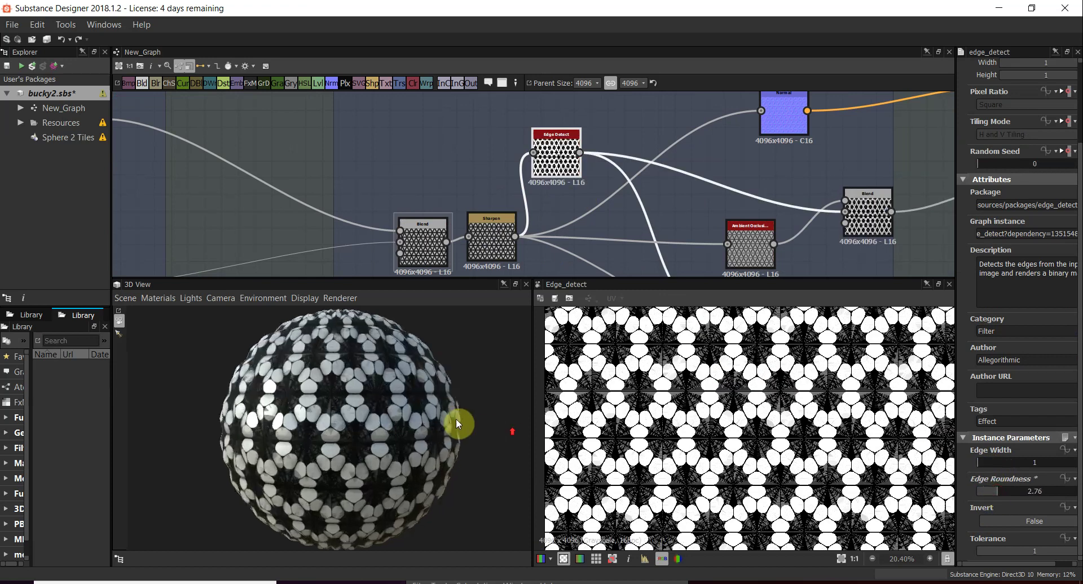
scroll(338, 429, down, 5)
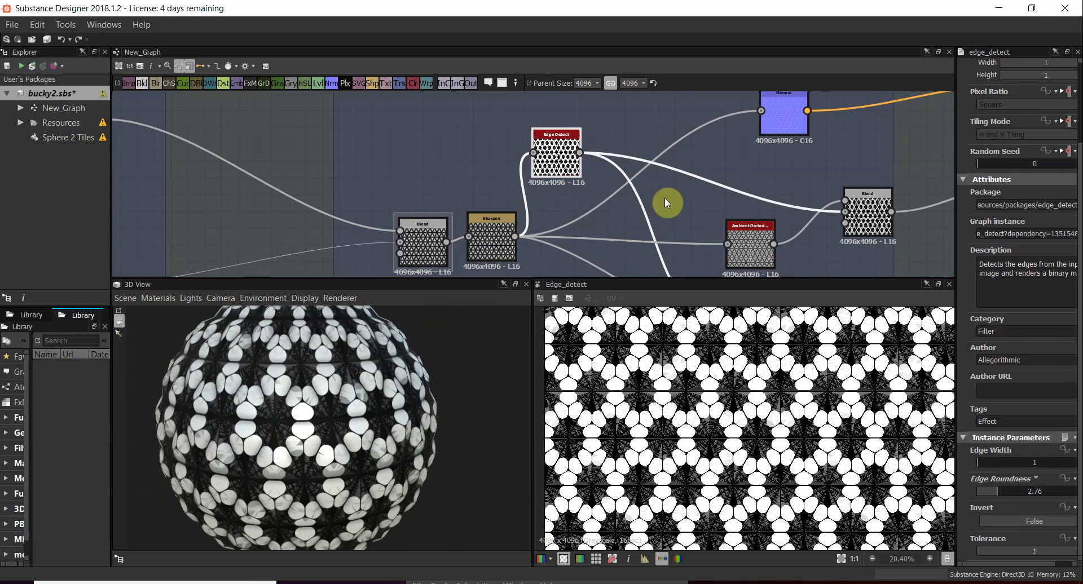
drag(993, 492, 963, 496)
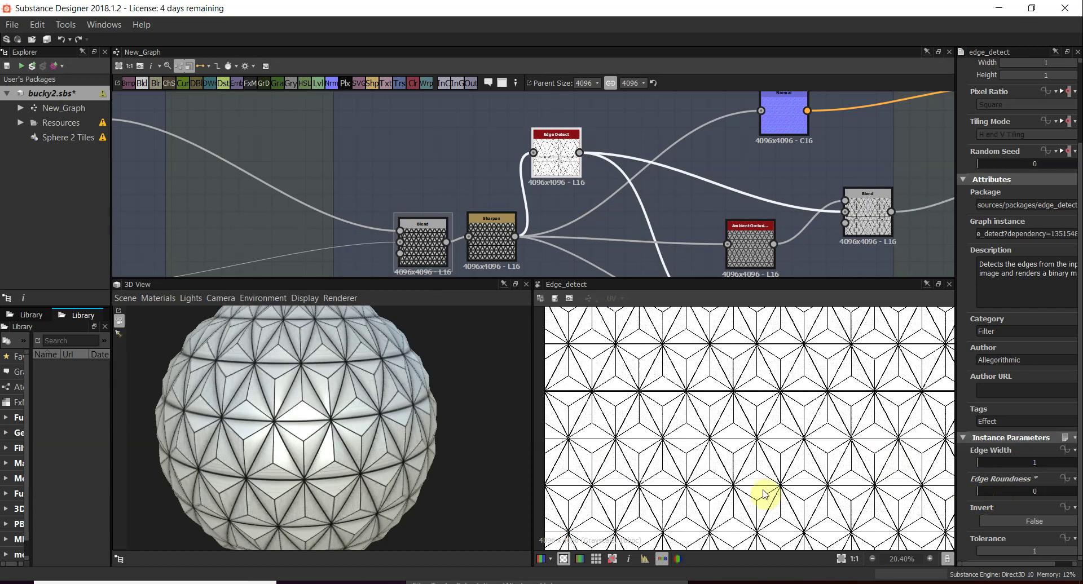
Try an Edge Width of 2.7 on Edge Detect, set it back to 1, and inspect the sphere's edge lines up close
drag(978, 461, 990, 462)
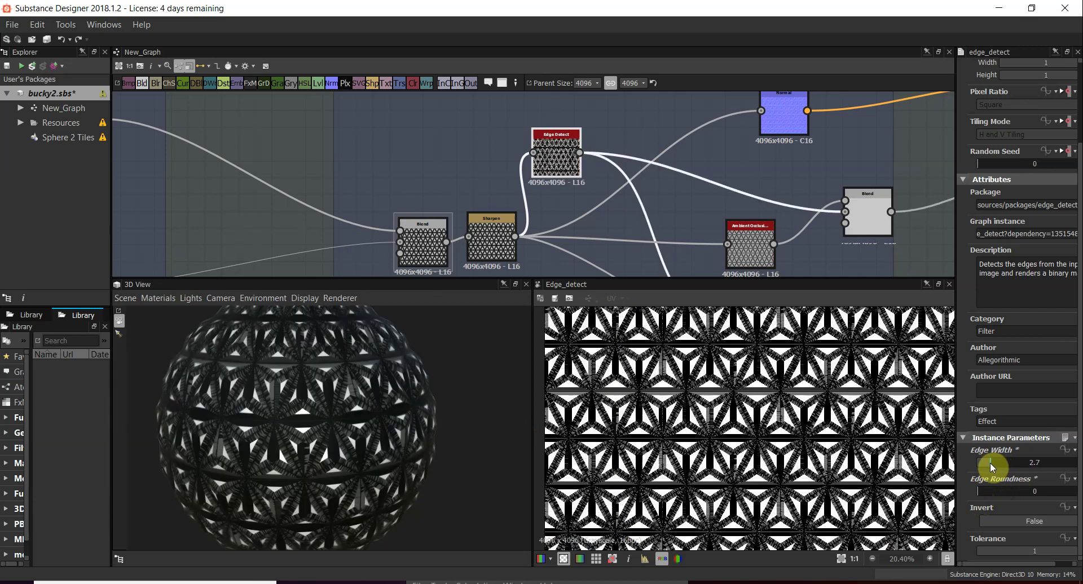
drag(990, 462, 959, 465)
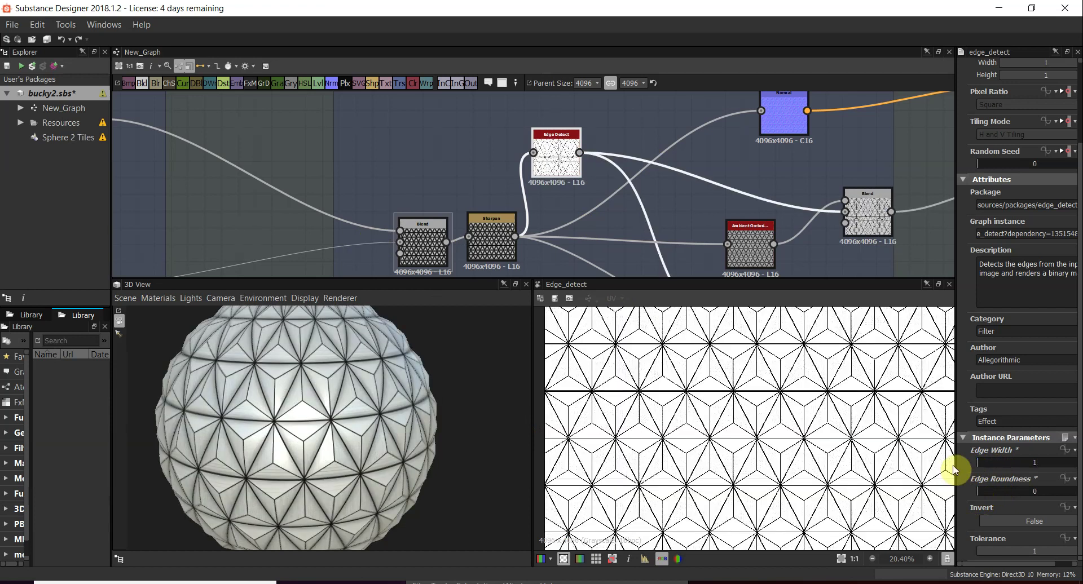
scroll(362, 411, up, 10)
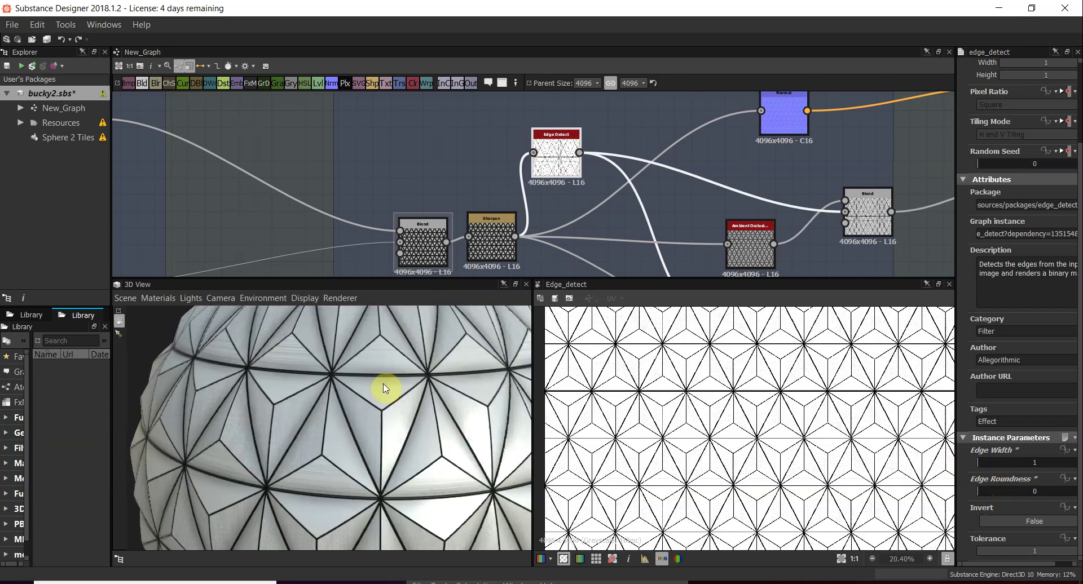
middle_drag(383, 384, 334, 421)
scroll(466, 182, down, 3)
Trace the Edge Detect link through Invert Grayscale and Levels to the Roughness and Metallic outputs
middle_drag(483, 183, 447, 146)
scroll(587, 212, up, 2)
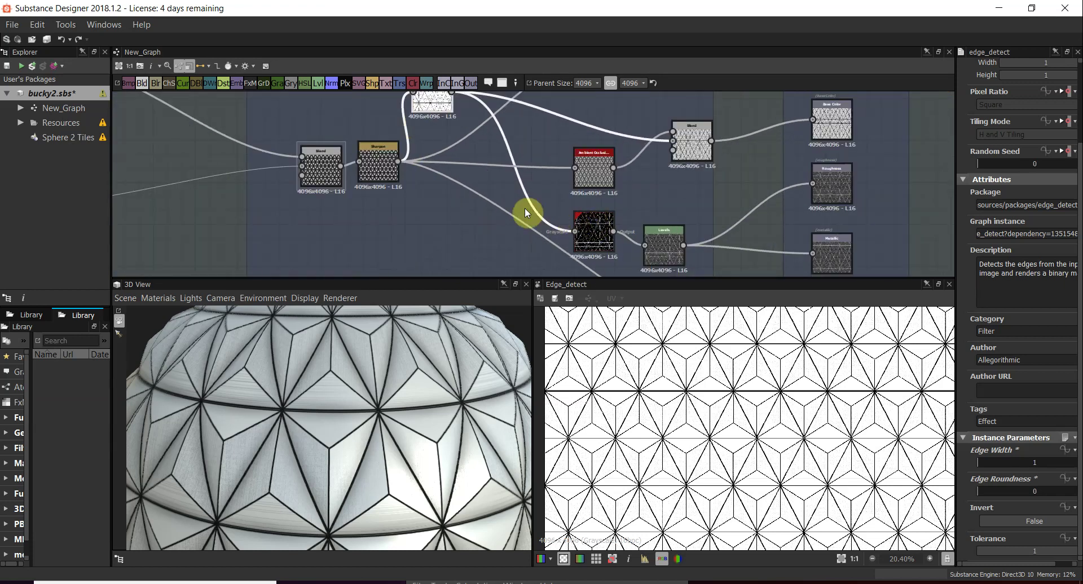
scroll(536, 226, up, 2)
middle_drag(620, 243, 427, 230)
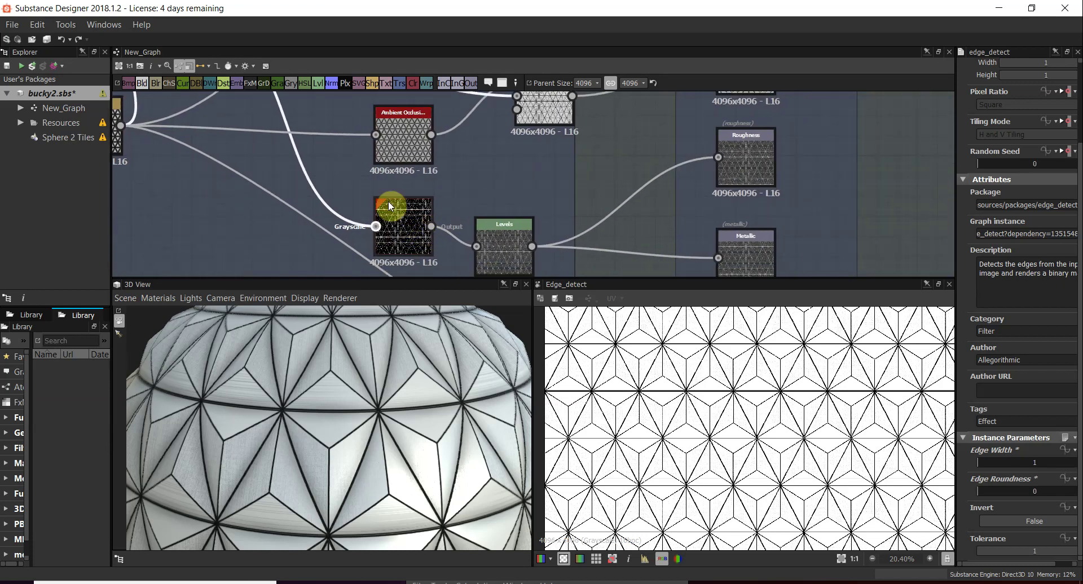
scroll(395, 205, down, 2)
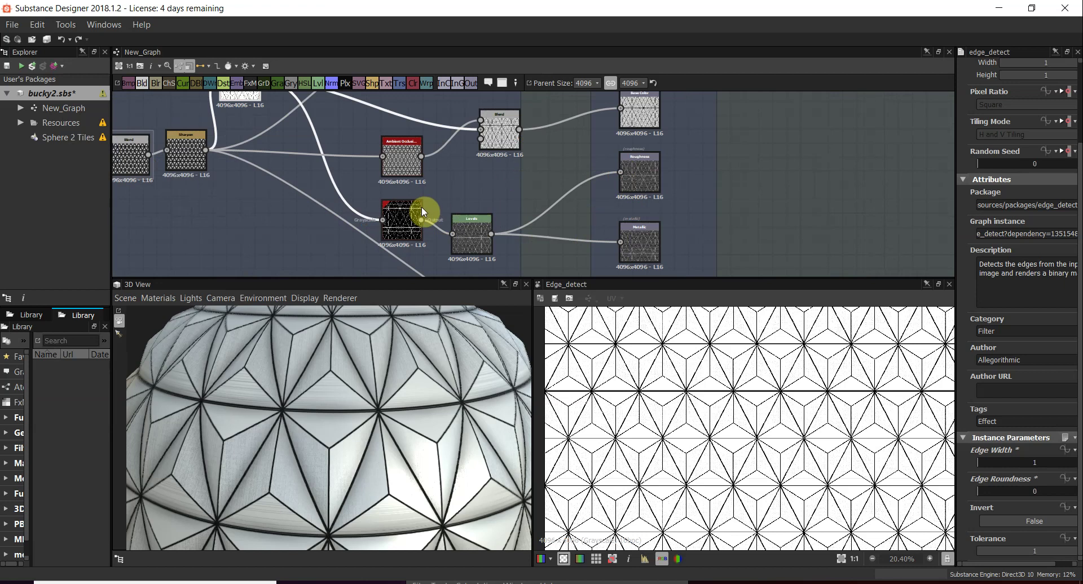
scroll(455, 255, up, 2)
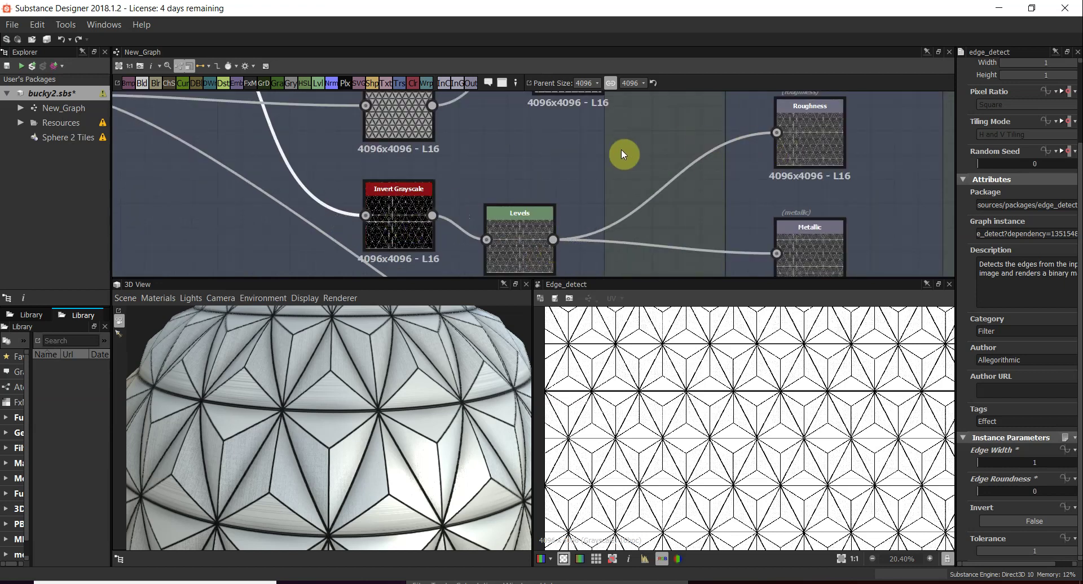
Display the Ambient Occlusion output in the 2D view, follow its link to the second Blend node, and enlarge the shaded triangles
middle_drag(622, 151, 695, 236)
scroll(463, 186, down, 1)
middle_drag(464, 186, 644, 215)
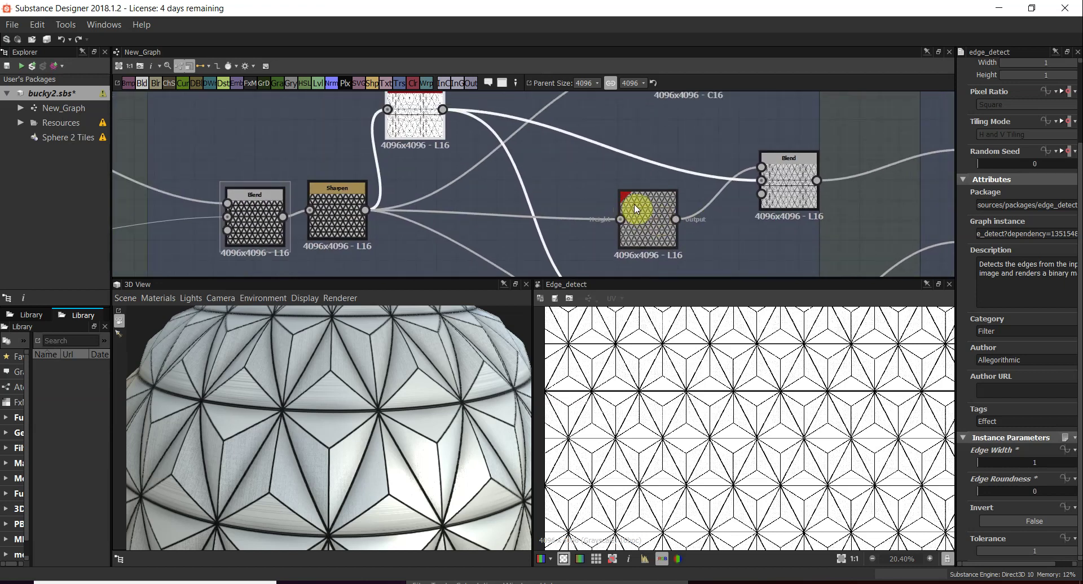
double_click(635, 209)
middle_drag(704, 255, 628, 230)
scroll(700, 370, down, 3)
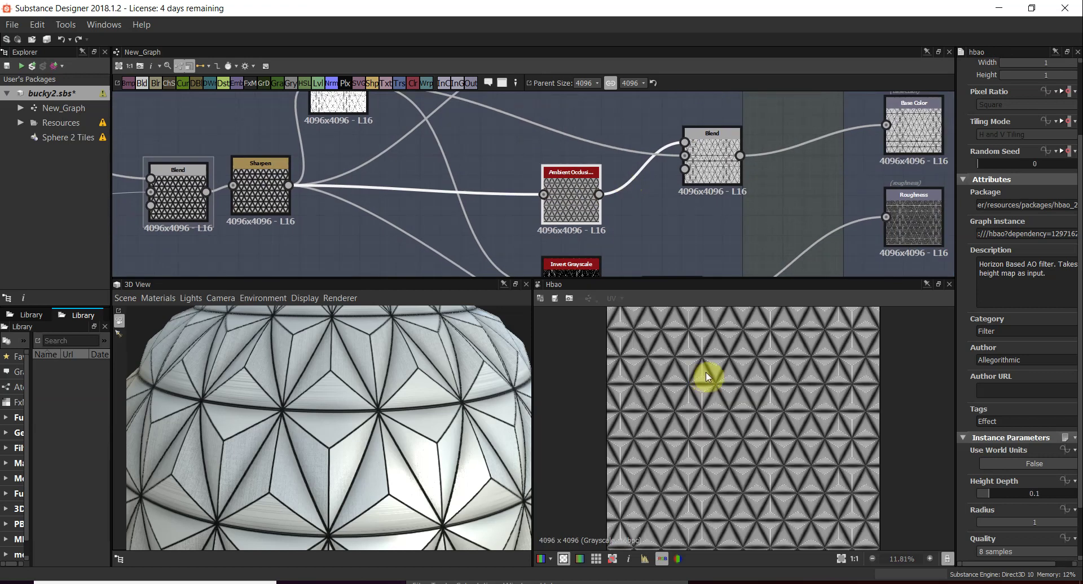
scroll(633, 377, up, 3)
scroll(653, 392, up, 4)
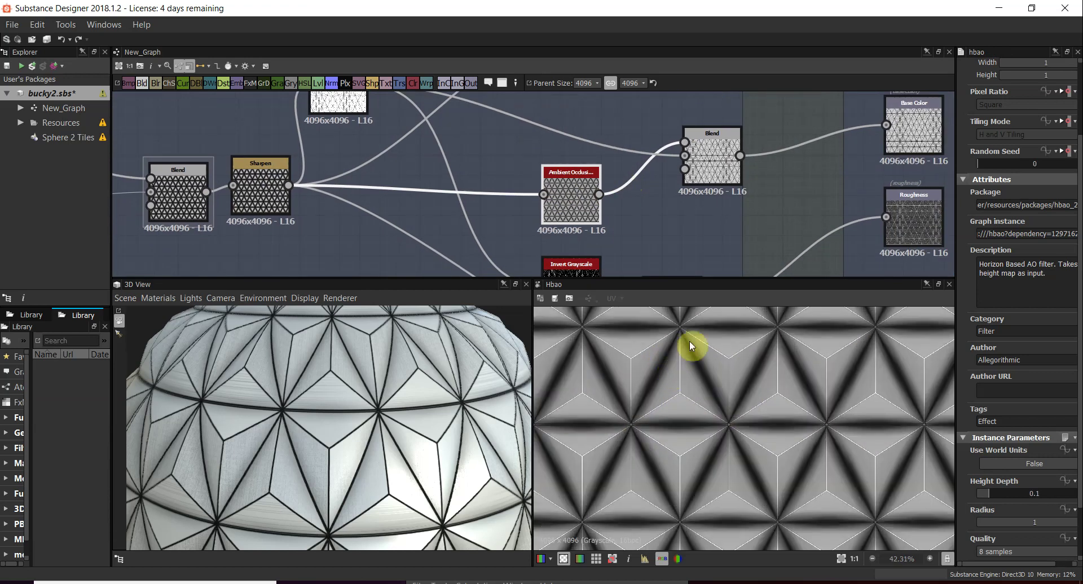
Examine the ambient occlusion shading along the triangle edges at several magnifications in the 2D view
scroll(581, 367, down, 1)
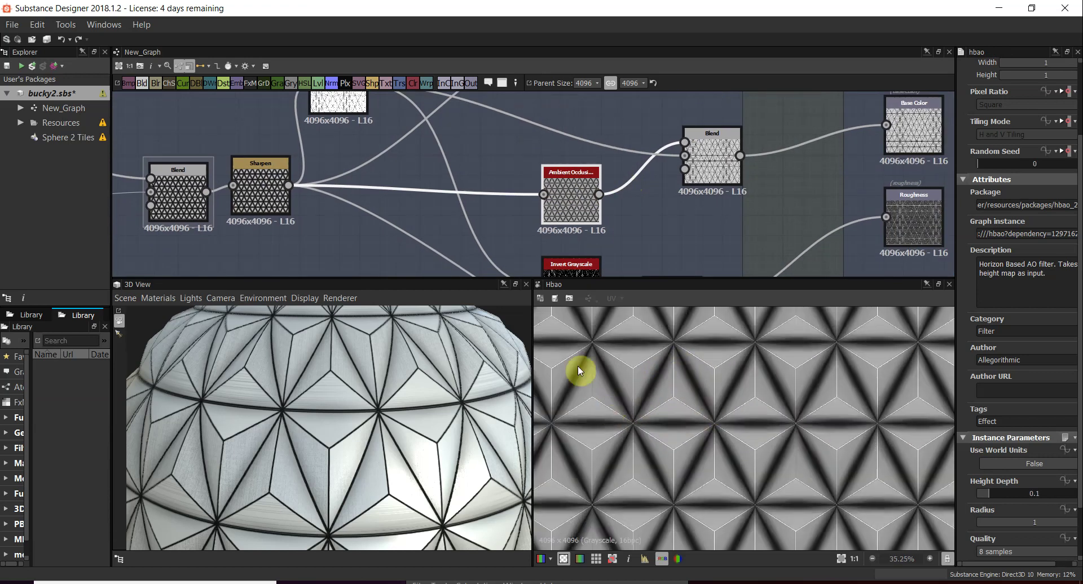
scroll(424, 211, down, 3)
scroll(571, 372, up, 5)
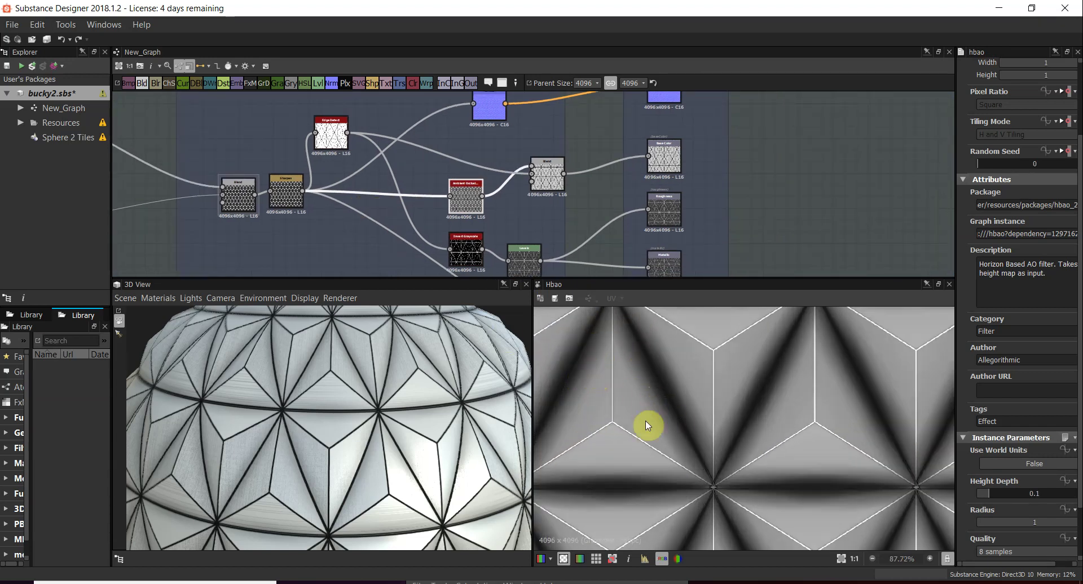
scroll(627, 351, up, 1)
scroll(446, 140, down, 3)
scroll(485, 167, up, 2)
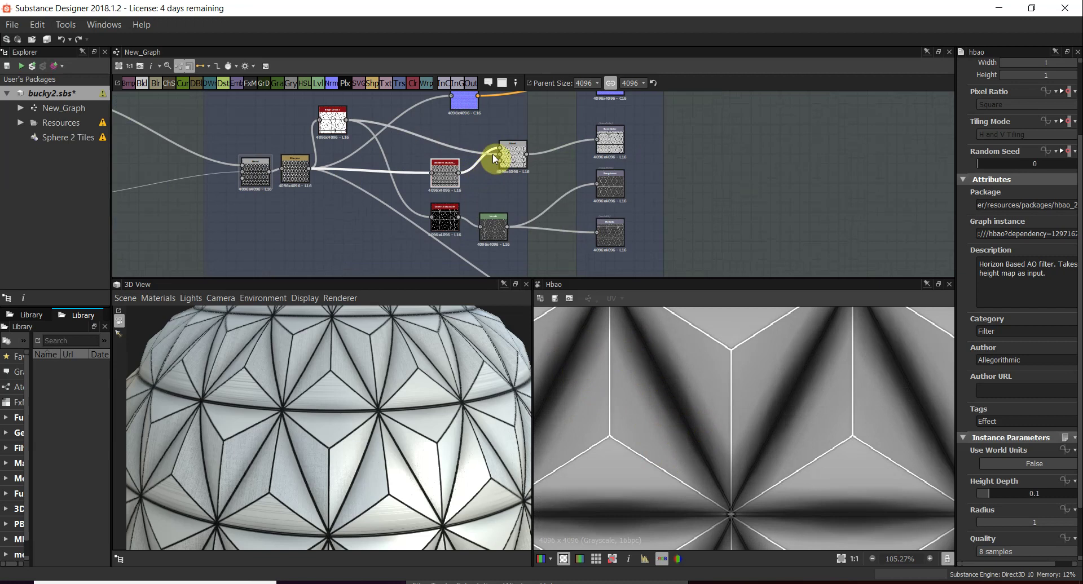
Display the second Blend node's output in the 2D view and trace its Edge Detect and Ambient Occlusion inputs
middle_drag(492, 154, 490, 184)
scroll(509, 245, up, 2)
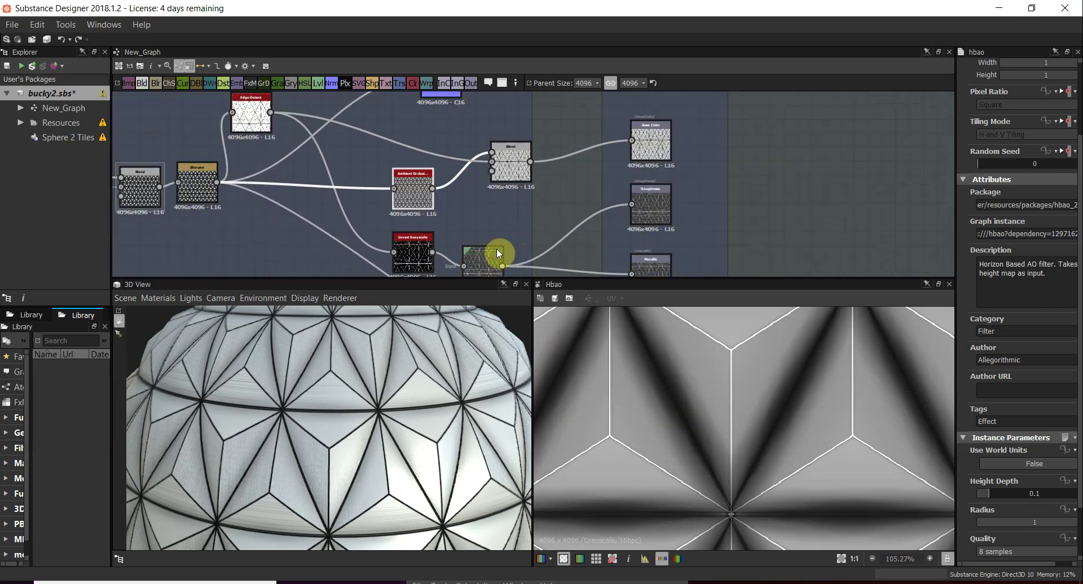
middle_drag(496, 251, 491, 314)
click(505, 237)
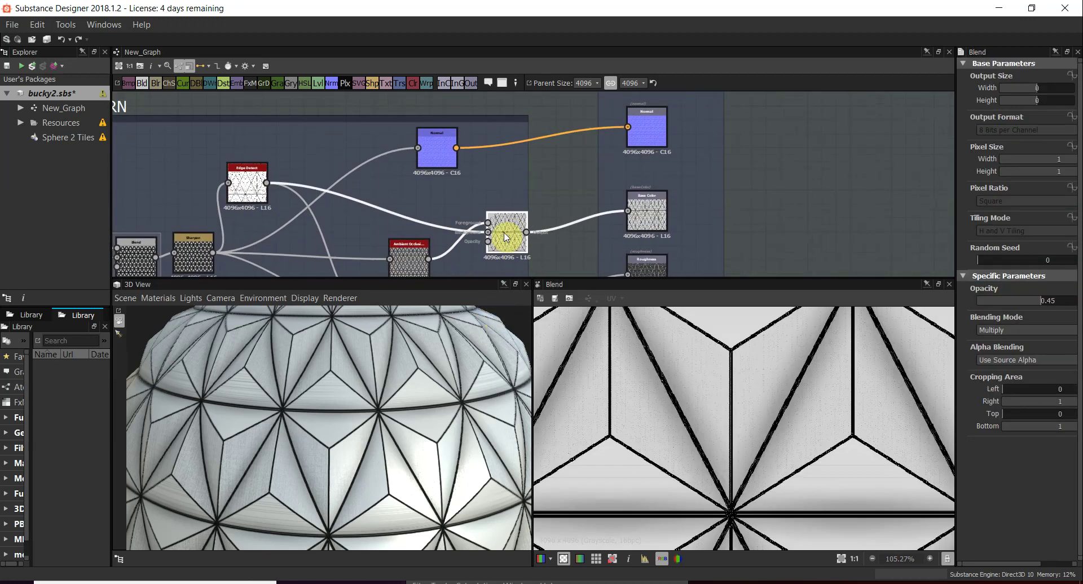
middle_drag(505, 237, 561, 218)
click(321, 161)
scroll(373, 194, up, 1)
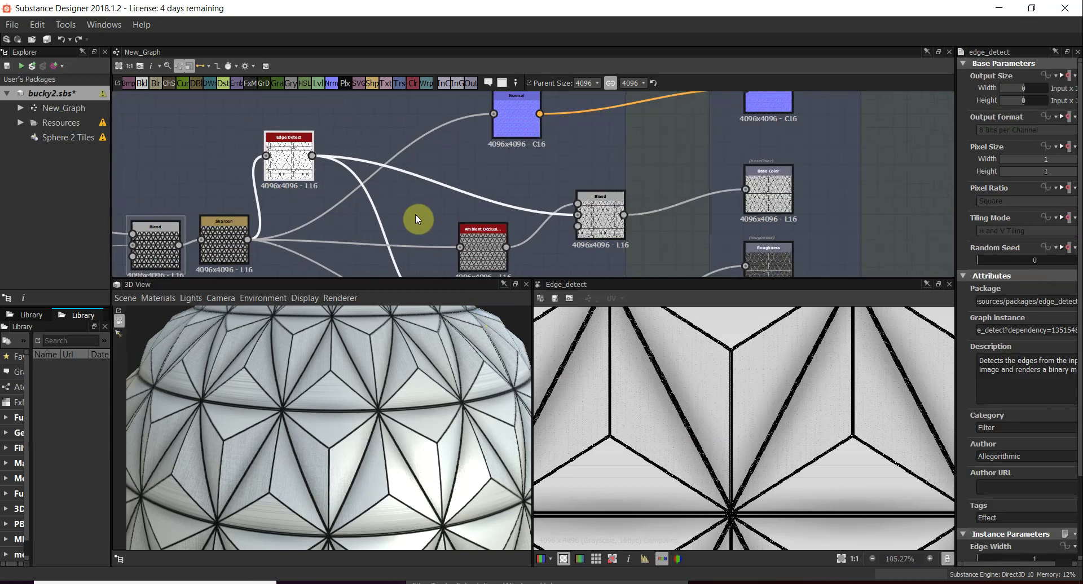
click(470, 248)
click(589, 207)
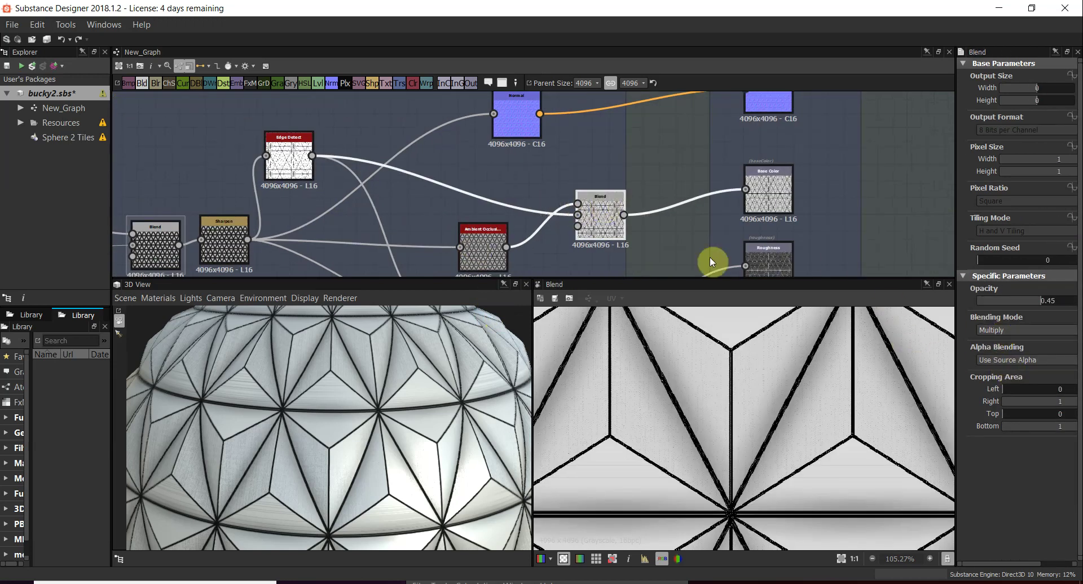
Display the Base Color output in the 2D view, and select the Normal node to check its settings
middle_drag(623, 227, 498, 235)
click(637, 205)
middle_drag(477, 144, 602, 230)
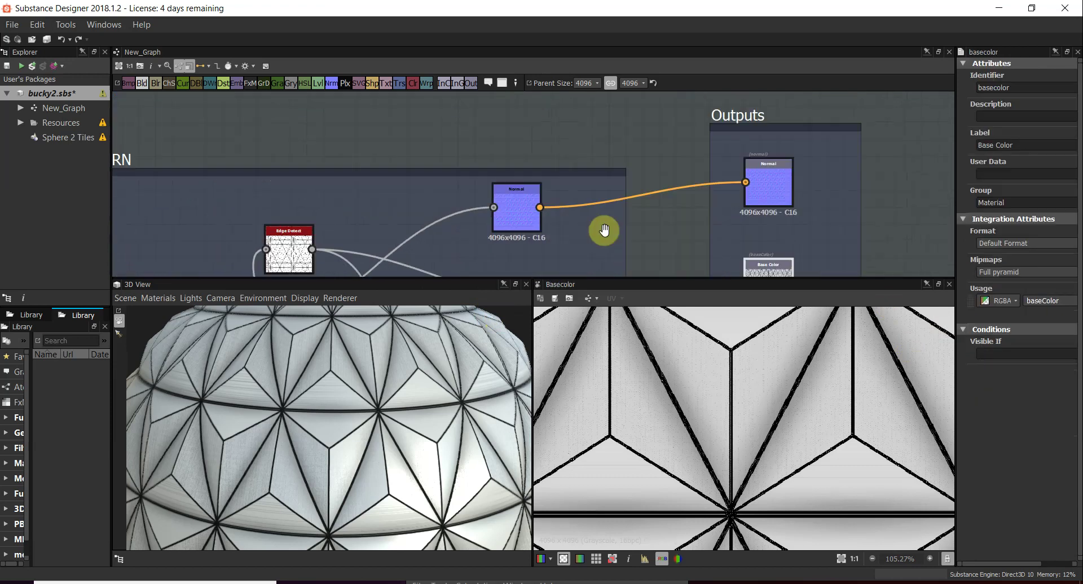
scroll(541, 202, up, 3)
click(543, 204)
Follow the outputs past Roughness and Metallic to the Height output, and display it in the 2D view
middle_drag(826, 248, 628, 106)
scroll(619, 198, down, 4)
middle_drag(711, 231, 728, 171)
scroll(728, 172, up, 1)
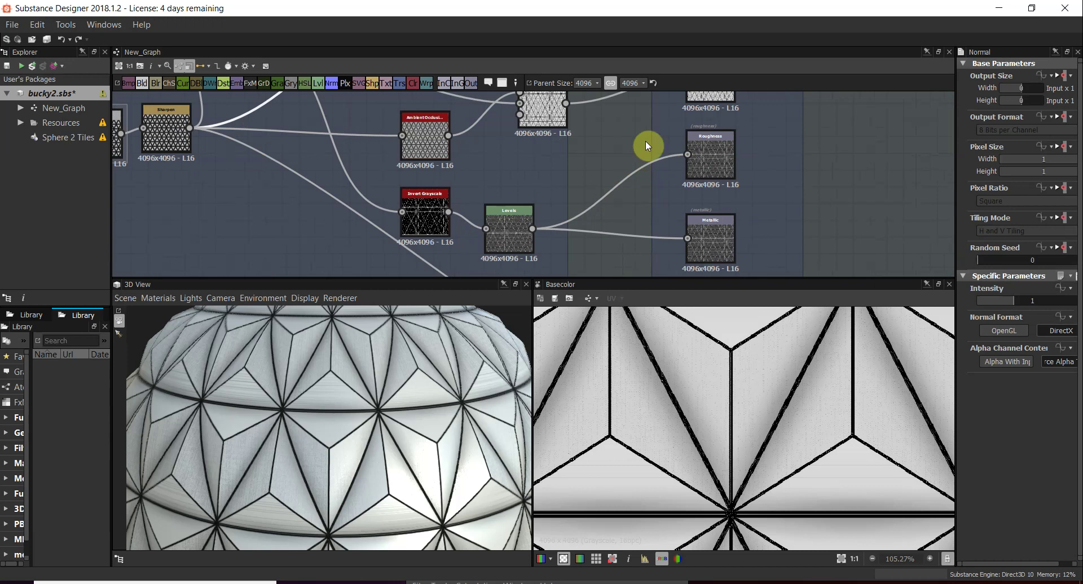
middle_drag(641, 121, 644, 93)
scroll(725, 152, down, 2)
middle_drag(621, 247, 630, 130)
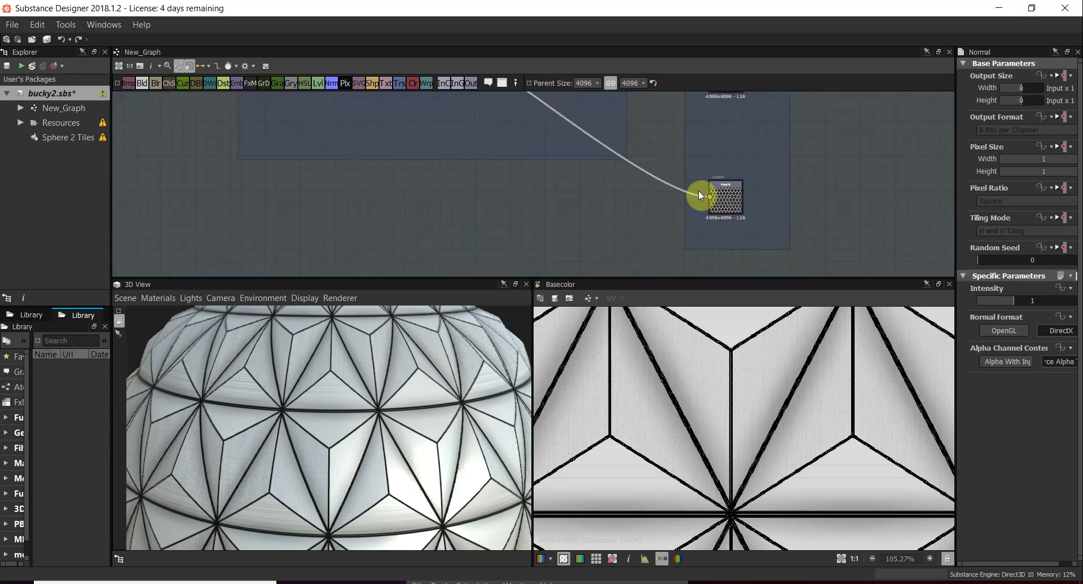
scroll(701, 196, up, 2)
click(769, 205)
scroll(605, 236, down, 1)
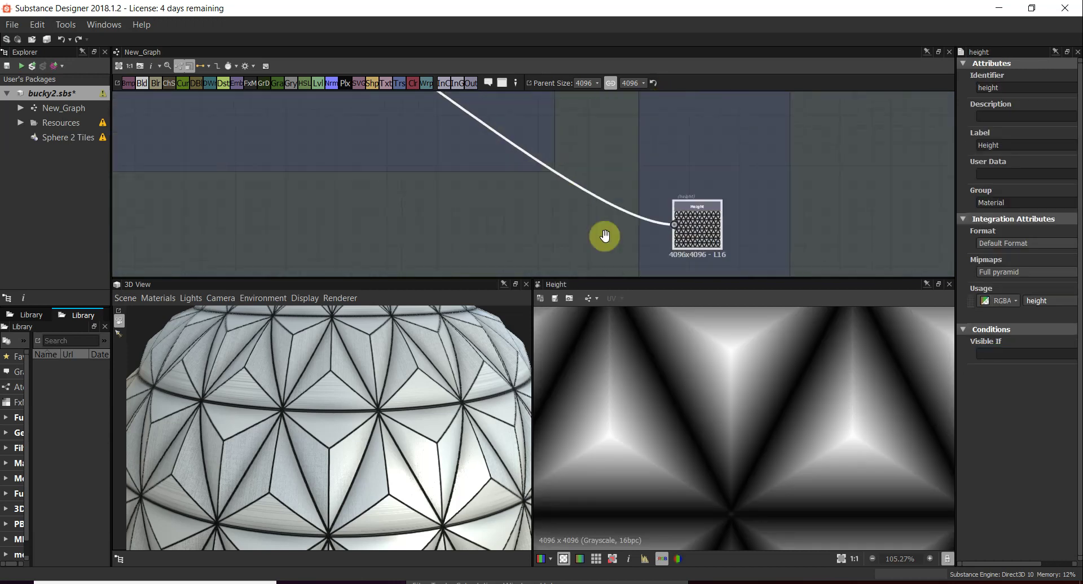
Return to the Edge Detect node in the PATTERN frame and display its output in the 2D view
middle_drag(518, 140, 553, 212)
middle_drag(469, 93, 539, 261)
middle_drag(572, 131, 597, 261)
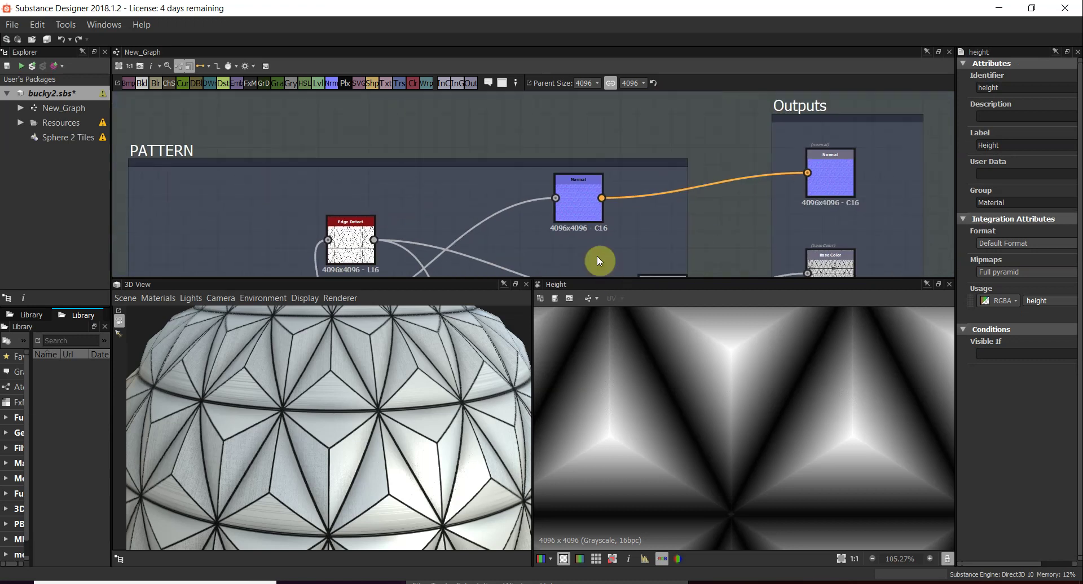
scroll(318, 254, up, 2)
double_click(361, 208)
scroll(499, 185, down, 2)
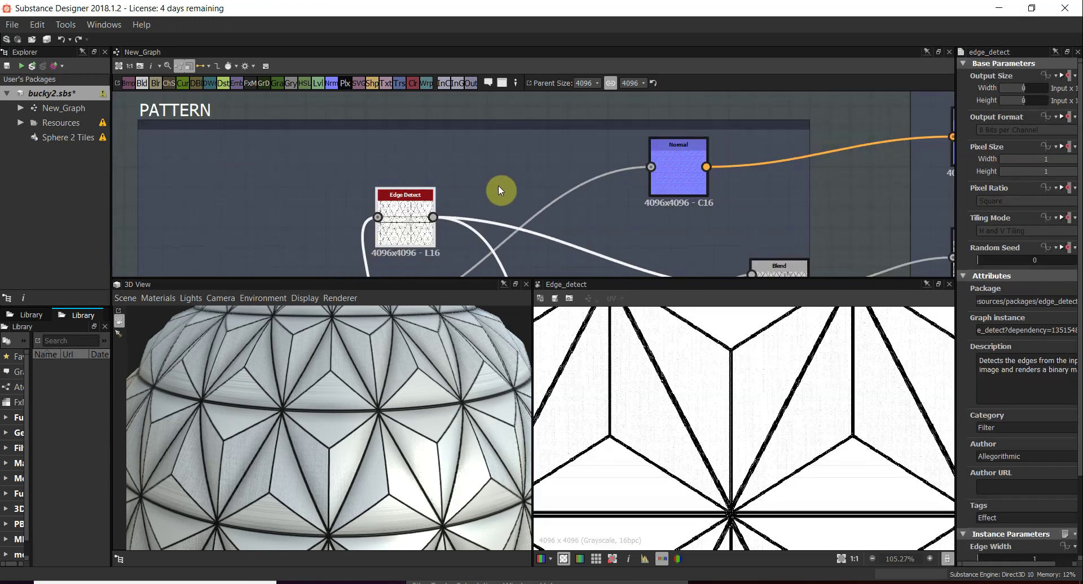
Display the Sharpen output and the Height output it feeds in the 2D view for comparison
middle_drag(498, 185, 484, 83)
scroll(501, 138, down, 2)
middle_drag(578, 175, 601, 130)
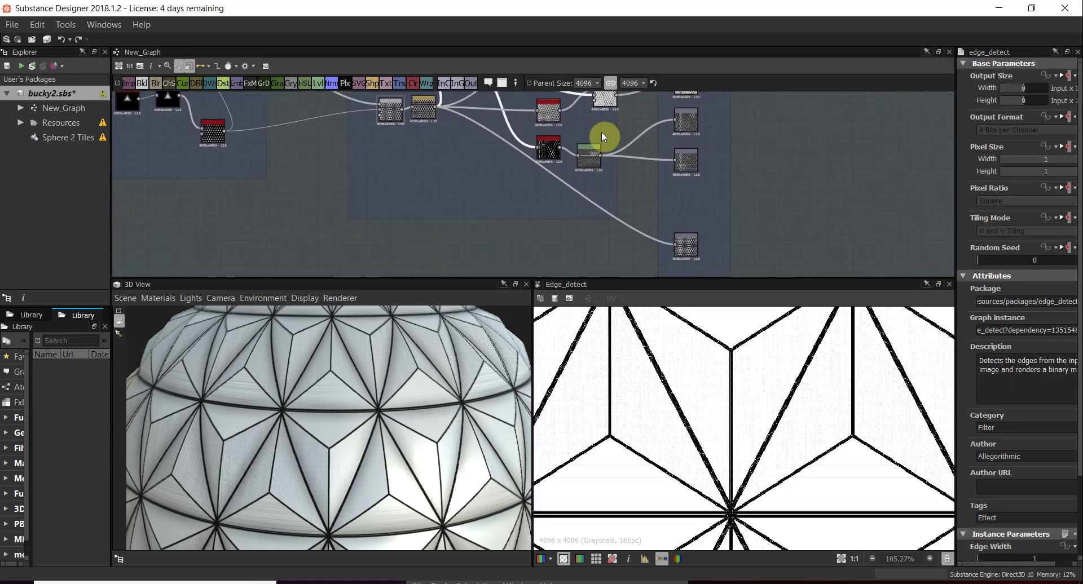
double_click(431, 117)
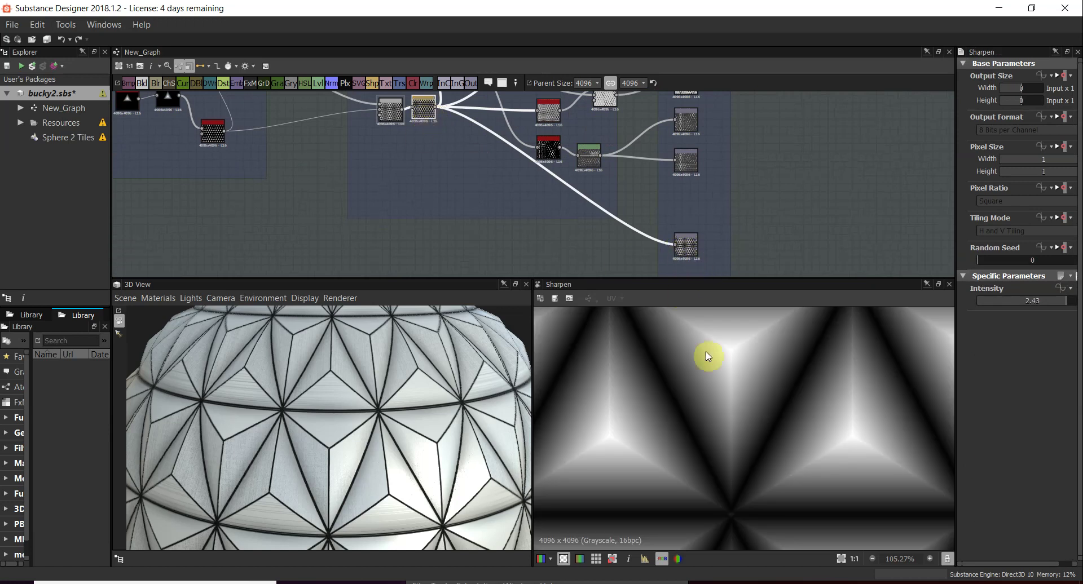
double_click(686, 246)
Enlarge the 3D view and inspect the whole triangle-patterned sphere from several angles
drag(383, 350, 458, 338)
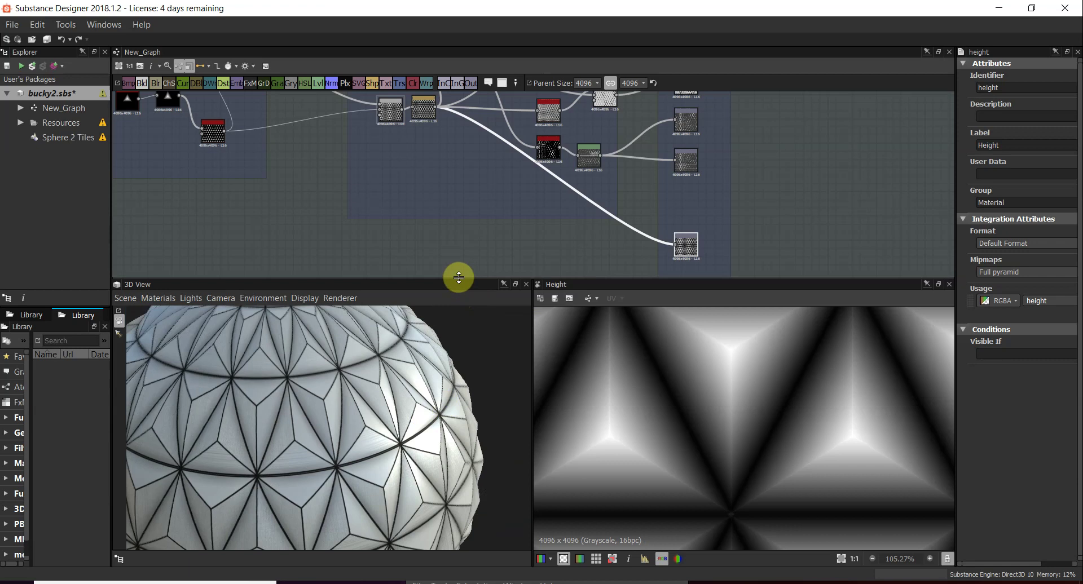
drag(459, 278, 459, 141)
drag(532, 259, 680, 316)
scroll(496, 358, down, 5)
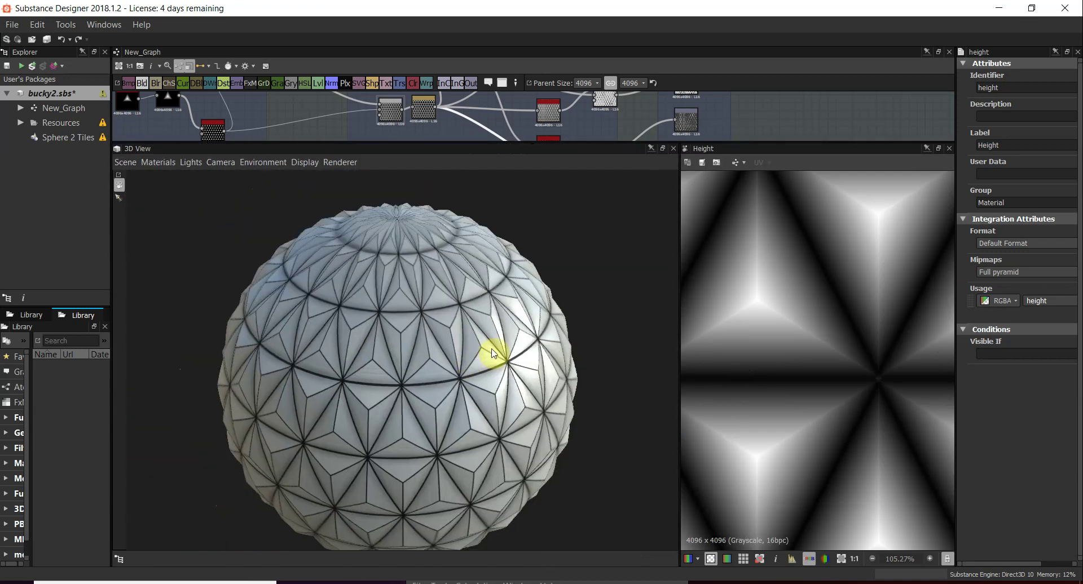
drag(450, 323, 446, 373)
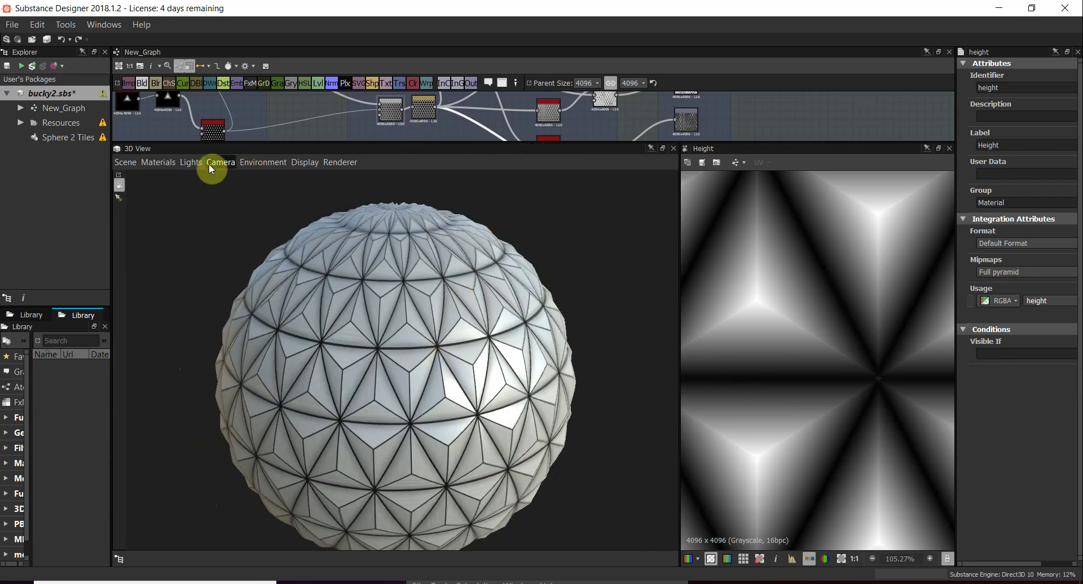
drag(357, 268, 399, 278)
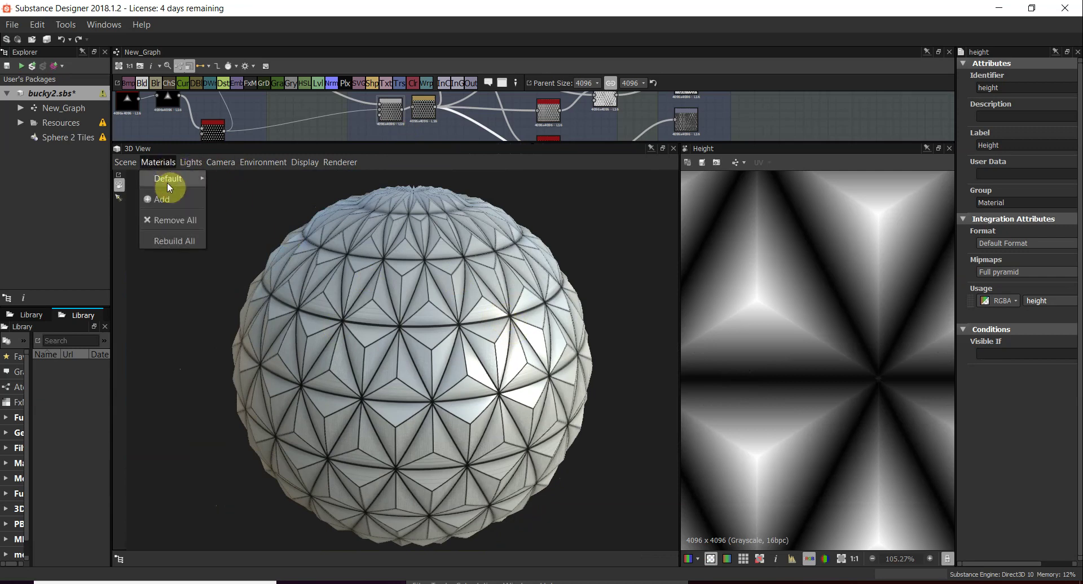
Switch the Default material's physically_metallic_roughness shader to Parallax Occlusion and inspect the sphere
mouse_move(168, 179)
mouse_move(247, 201)
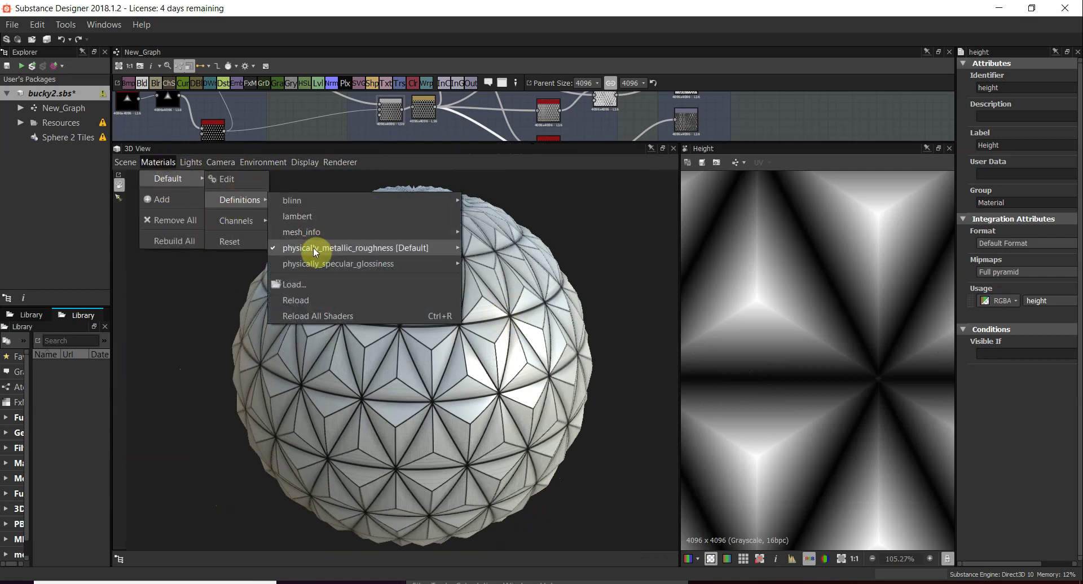
mouse_move(323, 247)
click(485, 246)
mouse_move(373, 314)
mouse_down()
mouse_move(476, 266)
mouse_move(483, 331)
mouse_move(496, 293)
mouse_move(306, 311)
mouse_move(284, 282)
mouse_move(368, 350)
mouse_move(423, 307)
mouse_move(339, 268)
mouse_move(340, 282)
mouse_move(551, 251)
mouse_up()
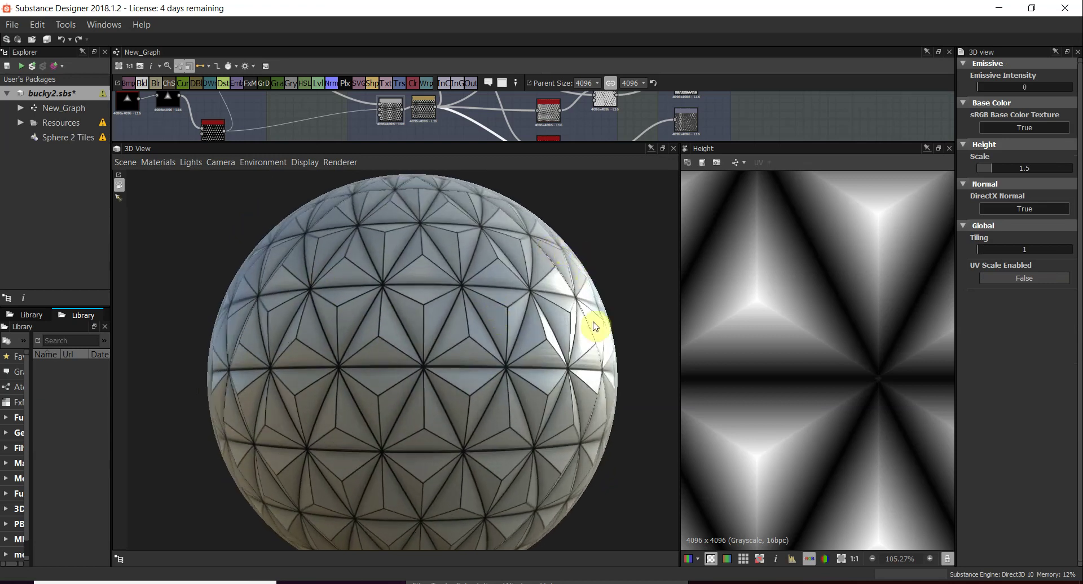
mouse_move(415, 453)
mouse_down()
mouse_move(402, 370)
mouse_move(386, 378)
mouse_move(423, 379)
mouse_move(370, 385)
mouse_move(420, 332)
mouse_move(418, 378)
mouse_move(279, 220)
mouse_up()
Set the Default material's physically_metallic_roughness shader back to Tessellation
click(159, 163)
mouse_move(169, 178)
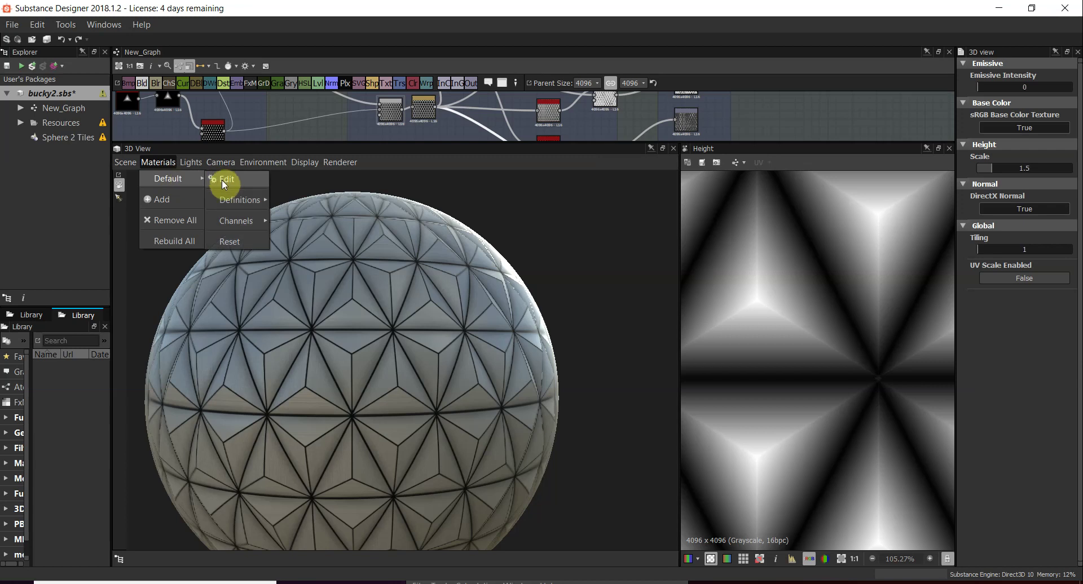
mouse_move(228, 198)
mouse_move(316, 248)
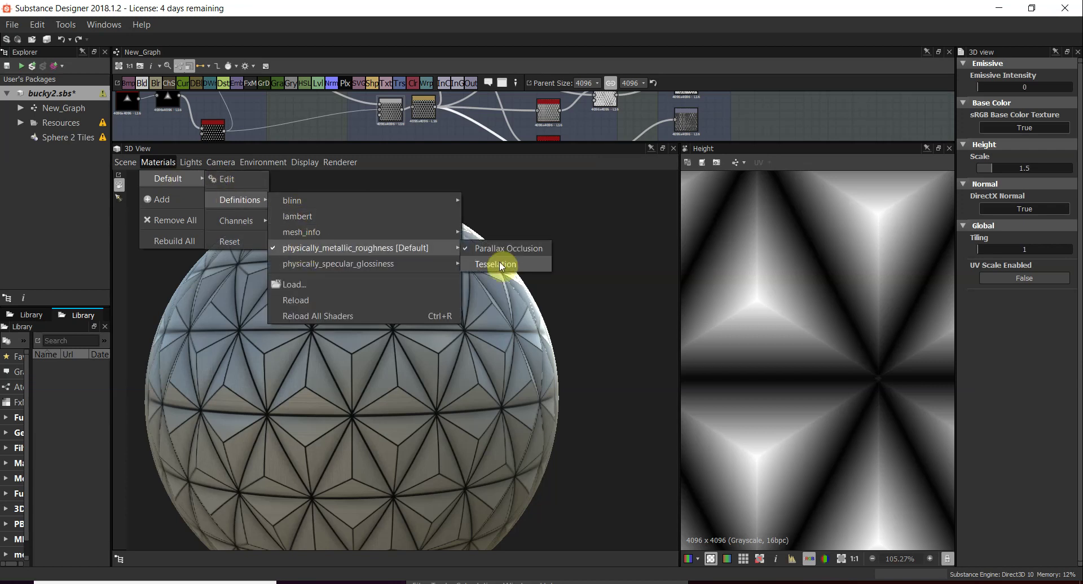
click(500, 262)
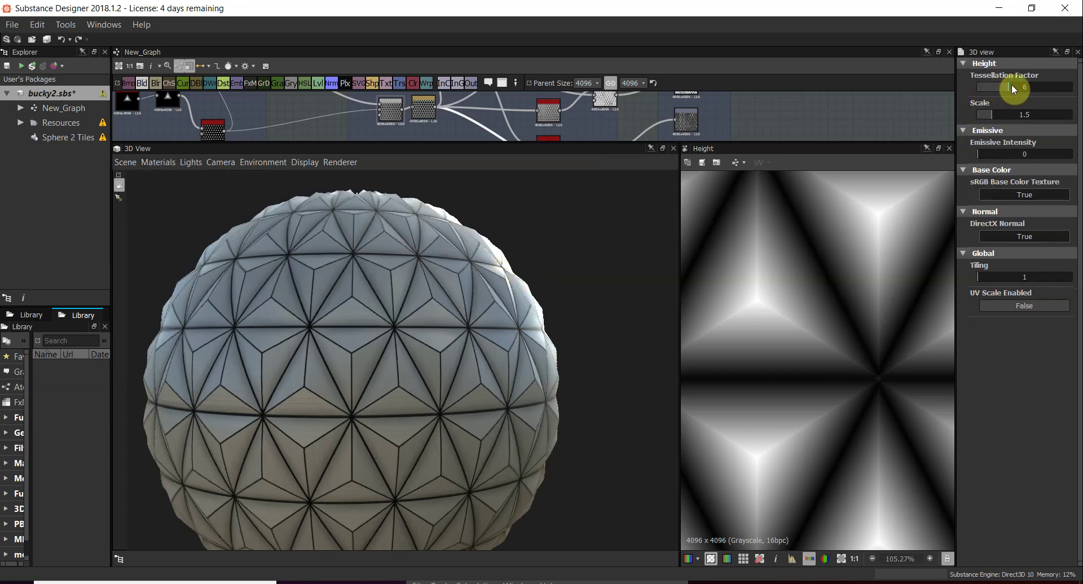
Try height Scale values of 5 and 10 on the tessellated material, and inspect the sphere from different angles
drag(992, 114, 1057, 154)
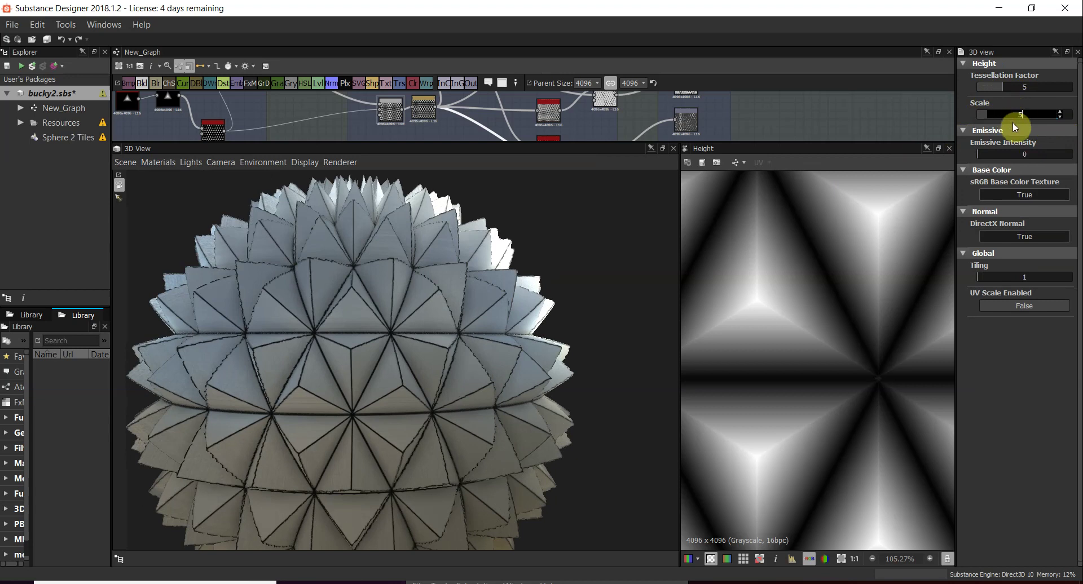
key(Return)
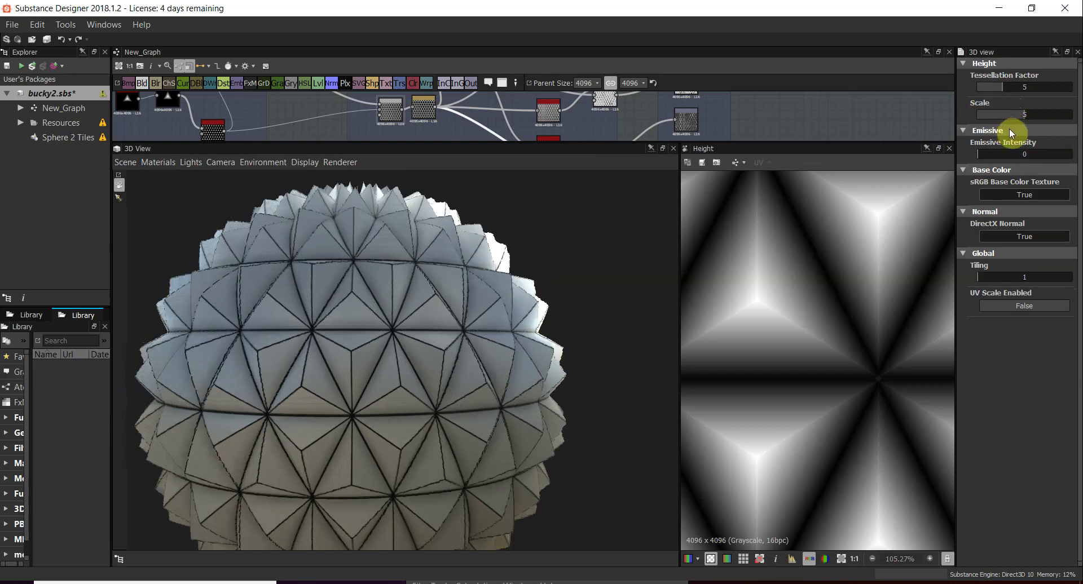
drag(1019, 115, 1078, 130)
scroll(542, 300, down, 6)
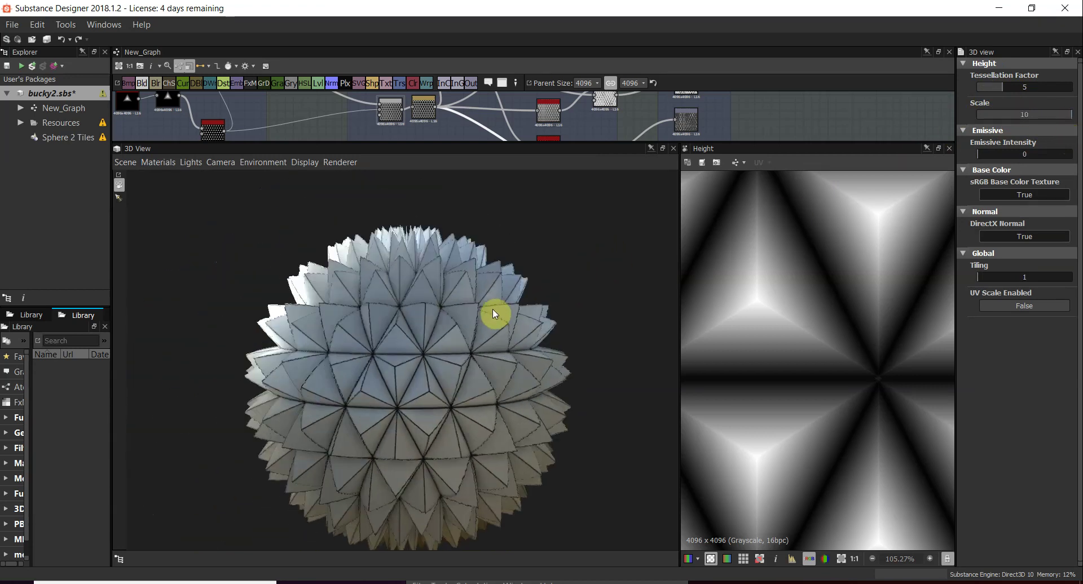
drag(613, 347, 520, 378)
drag(426, 307, 495, 305)
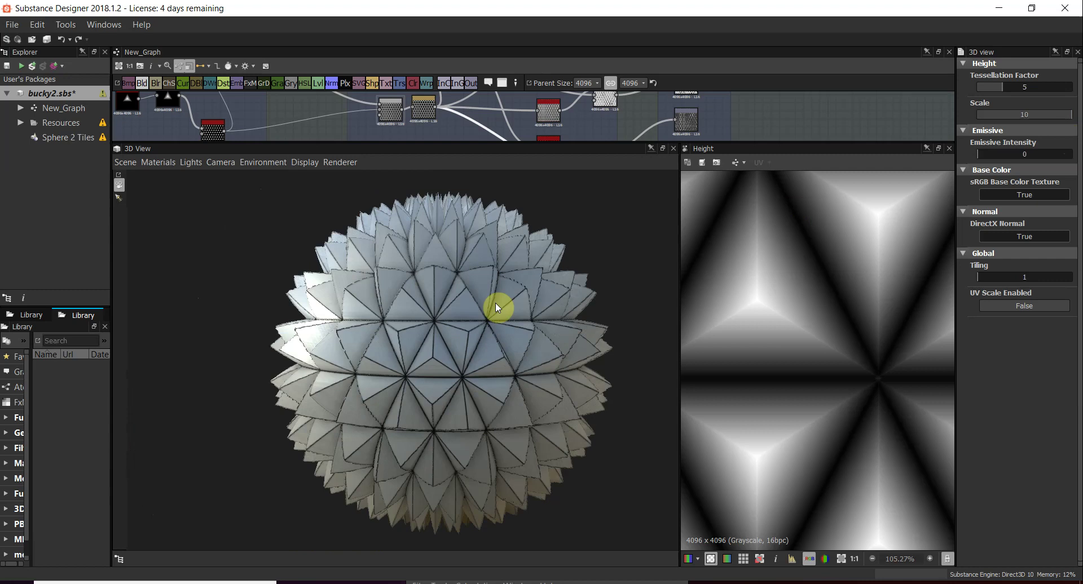
Set the material's height Scale to 0.66 and enlarge the graph view again
click(1041, 116)
drag(1041, 118, 981, 144)
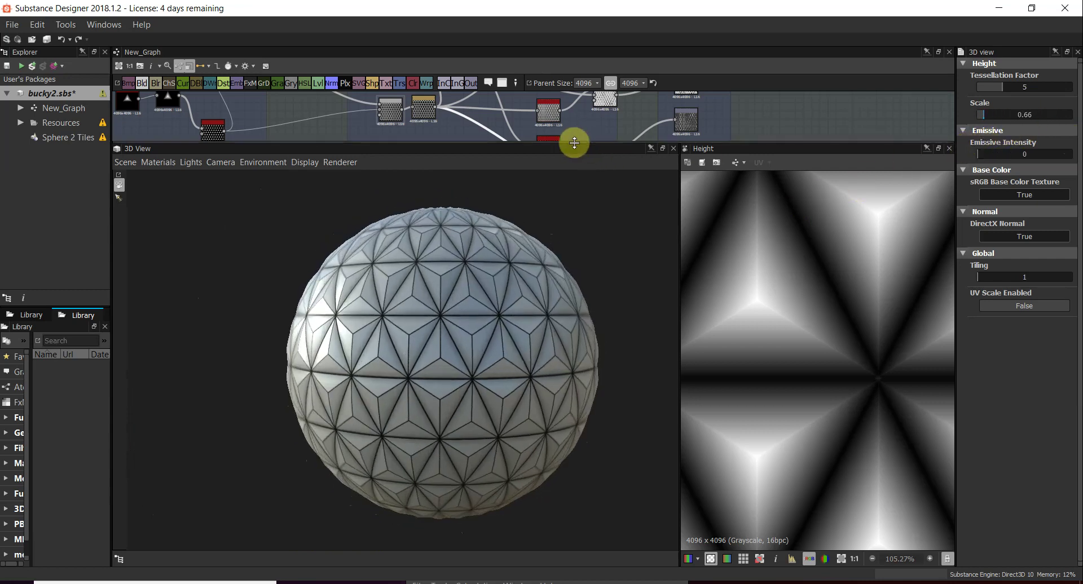
drag(573, 143, 535, 403)
scroll(448, 218, up, 4)
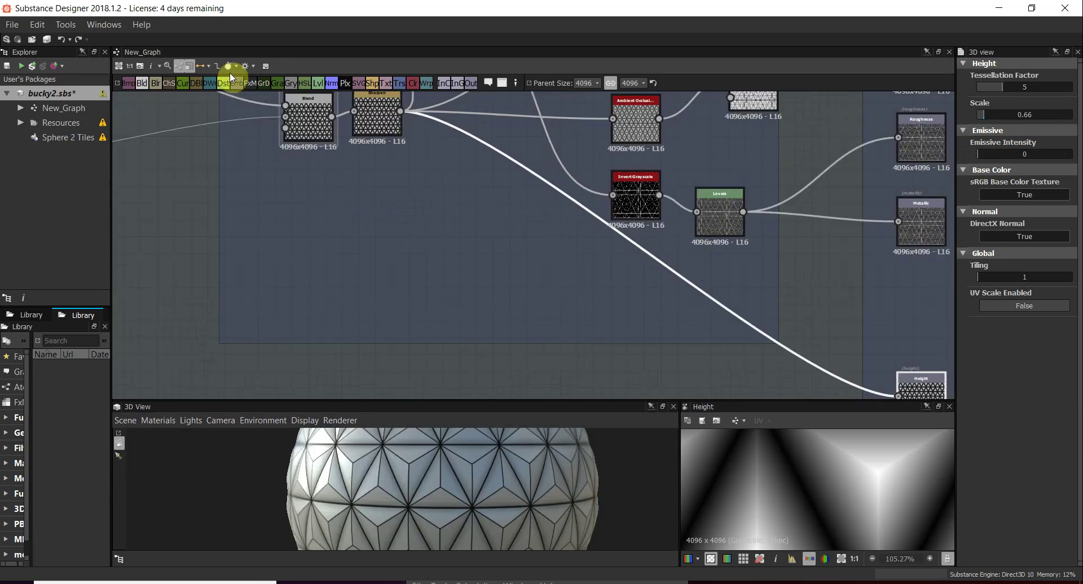
Look up the graph's Export Outputs command, and select the Base Color, Roughness, Metallic and Height outputs in turn
click(249, 65)
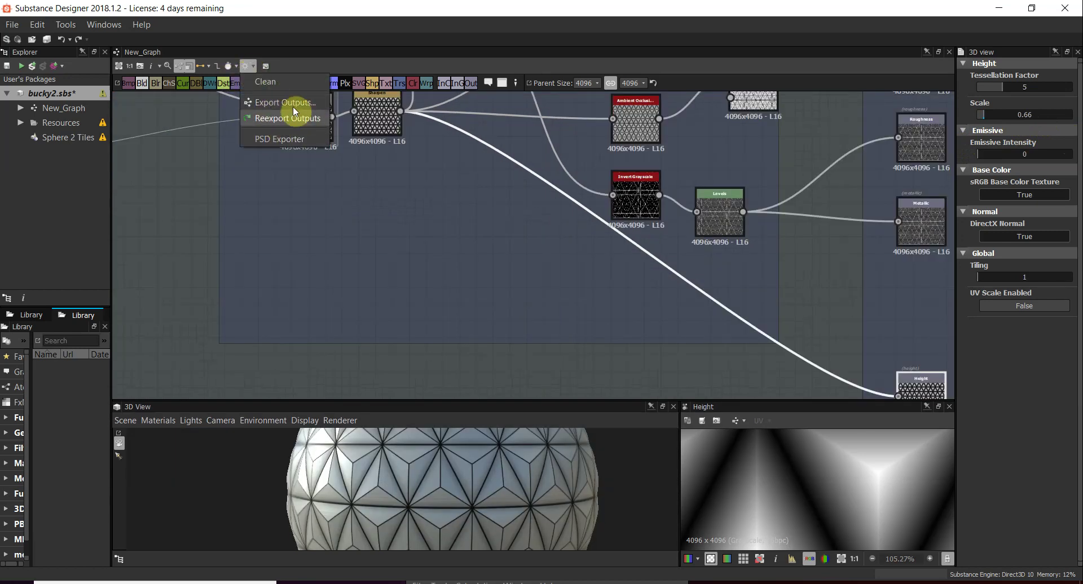
click(468, 179)
middle_drag(467, 178, 411, 225)
middle_drag(615, 205, 381, 261)
click(631, 162)
click(620, 239)
click(618, 329)
middle_drag(541, 331, 585, 225)
scroll(451, 342, down, 3)
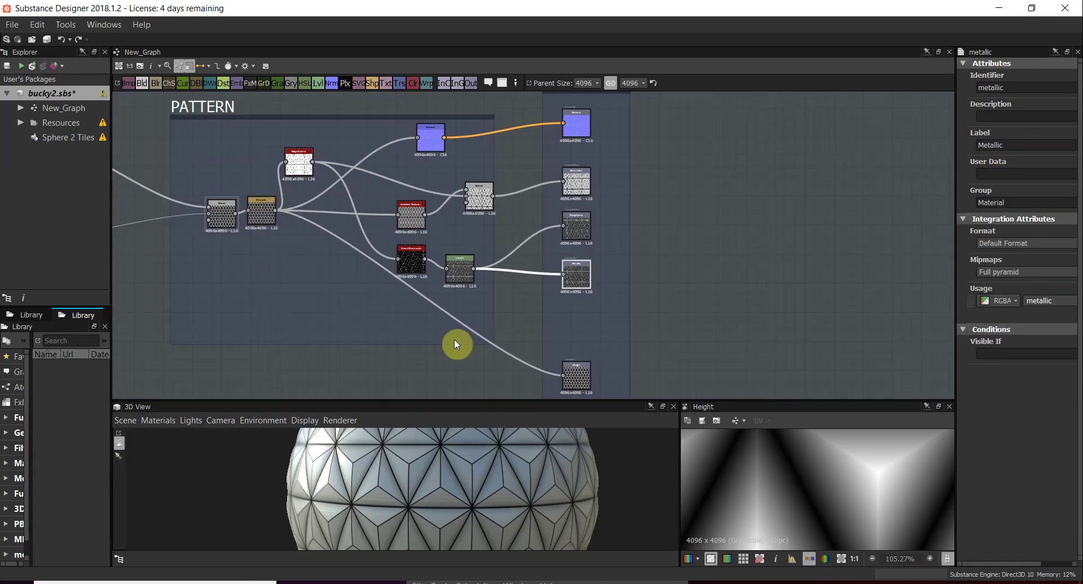
middle_drag(455, 345, 480, 279)
click(606, 311)
Reapply the Tessellation variant of the physically_metallic_roughness shader to the Default material
scroll(442, 449, down, 2)
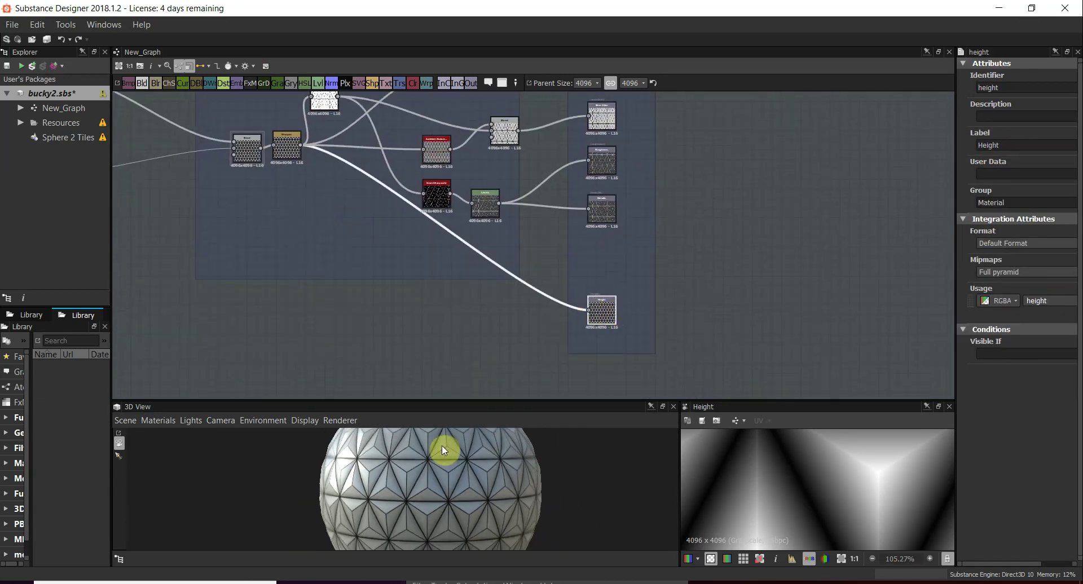
drag(442, 445, 475, 451)
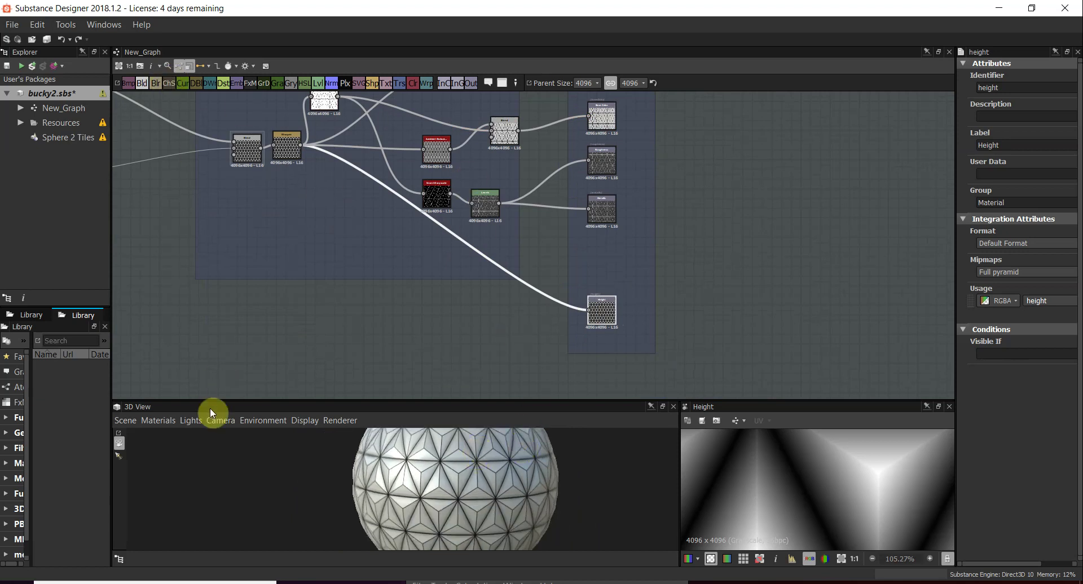
click(164, 421)
mouse_move(169, 436)
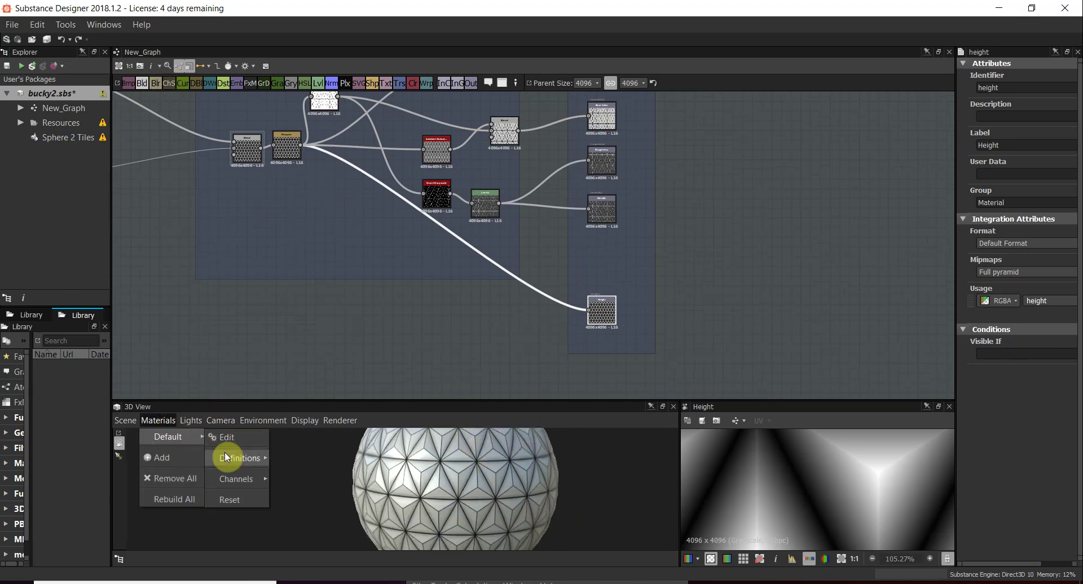
mouse_move(225, 457)
mouse_move(356, 506)
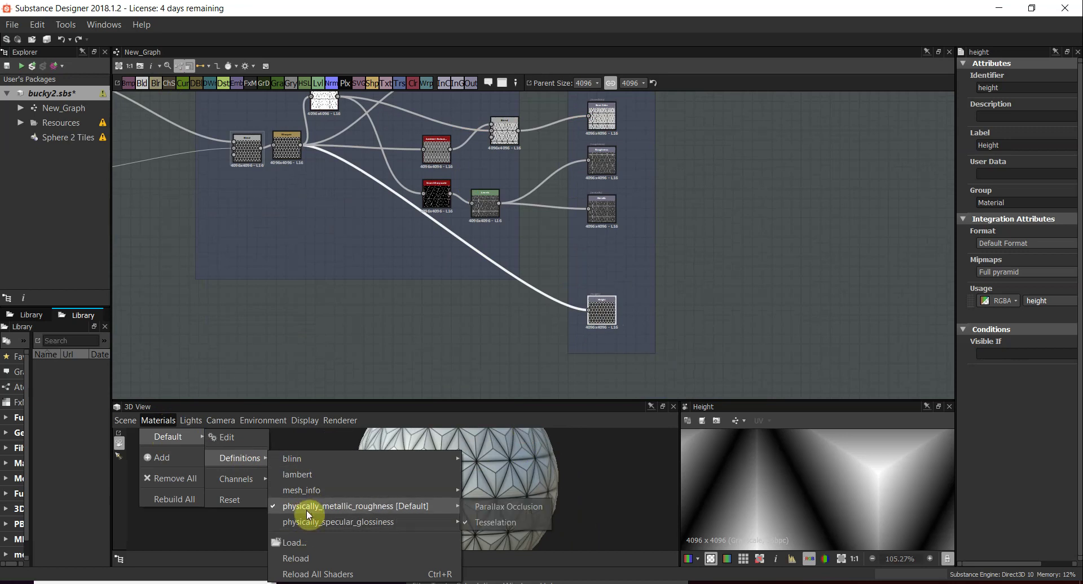
click(483, 523)
Enlarge the 3D view and set the material's height Scale to 1.38
drag(982, 114, 1033, 113)
drag(465, 402, 486, 121)
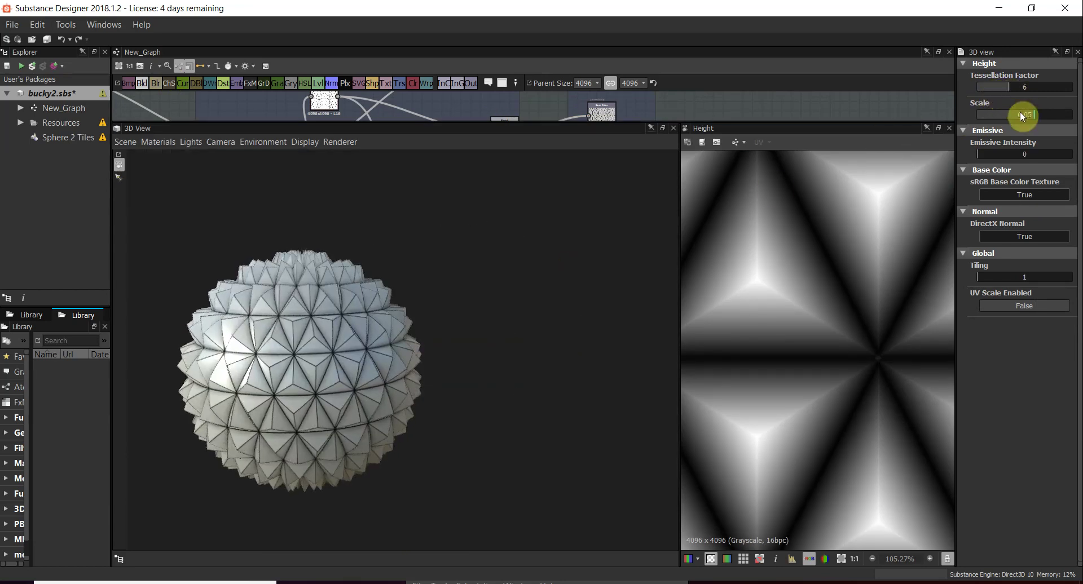
drag(1022, 114, 994, 129)
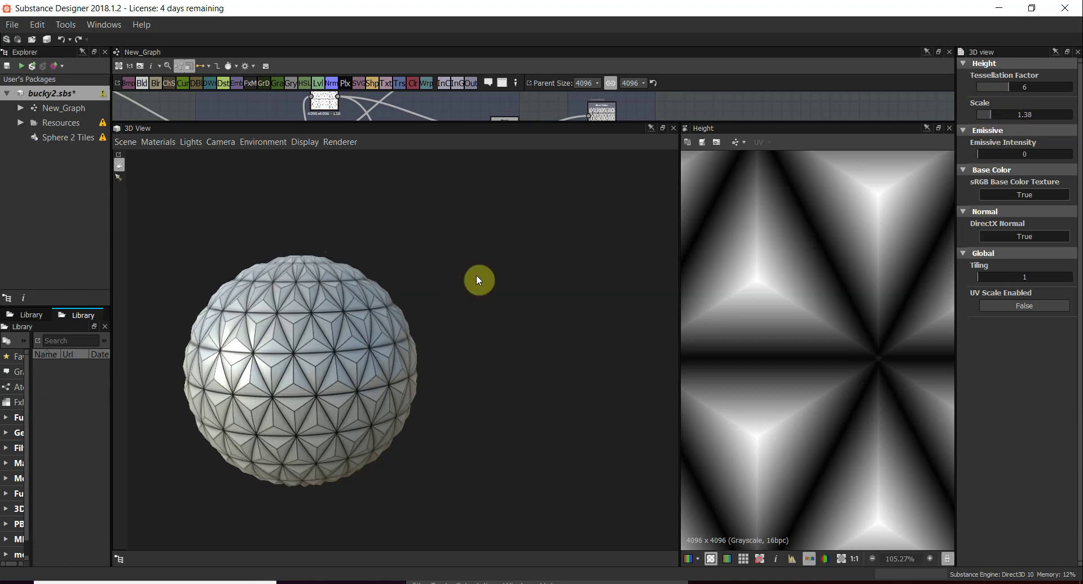
Inspect the tessellated triangle pattern on the sphere up close and from different angles
scroll(309, 334, up, 1)
middle_drag(305, 335, 346, 331)
scroll(331, 319, up, 2)
scroll(333, 344, up, 3)
scroll(395, 331, down, 3)
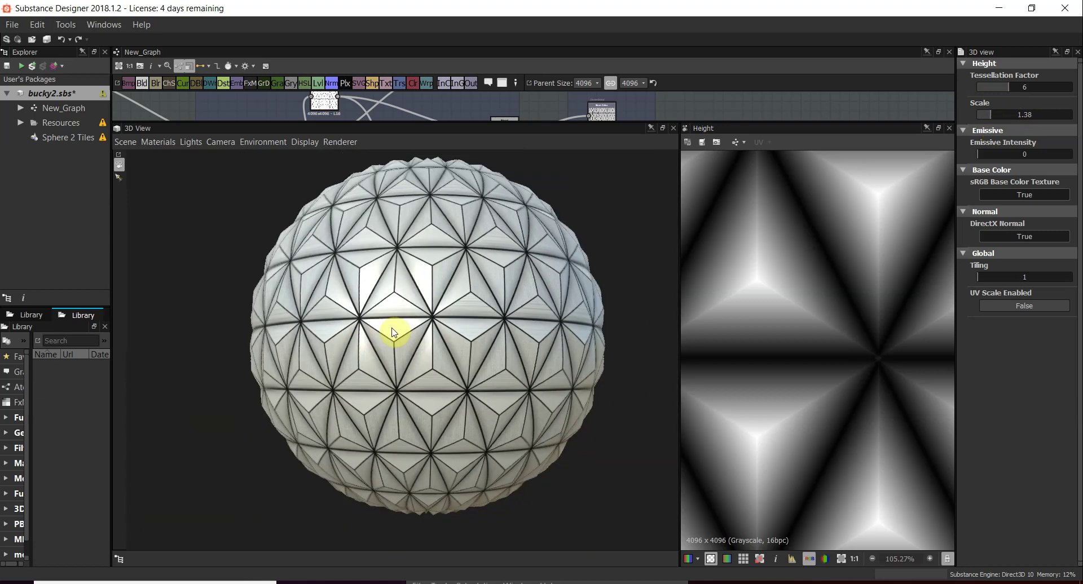
mouse_move(453, 315)
mouse_down()
mouse_move(424, 237)
mouse_move(380, 284)
mouse_move(451, 297)
mouse_move(446, 321)
mouse_up()
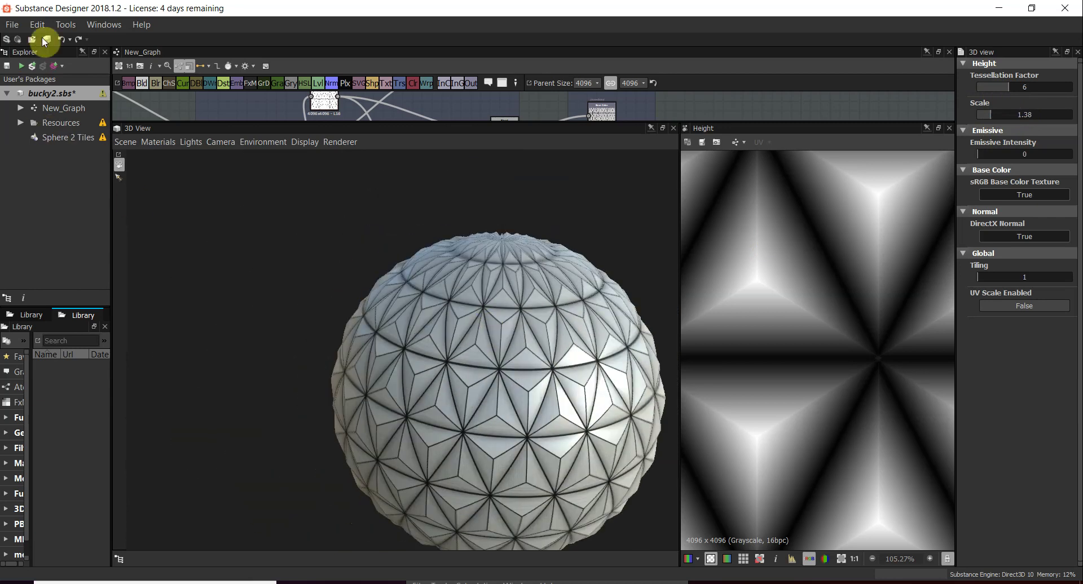
middle_drag(399, 355, 375, 340)
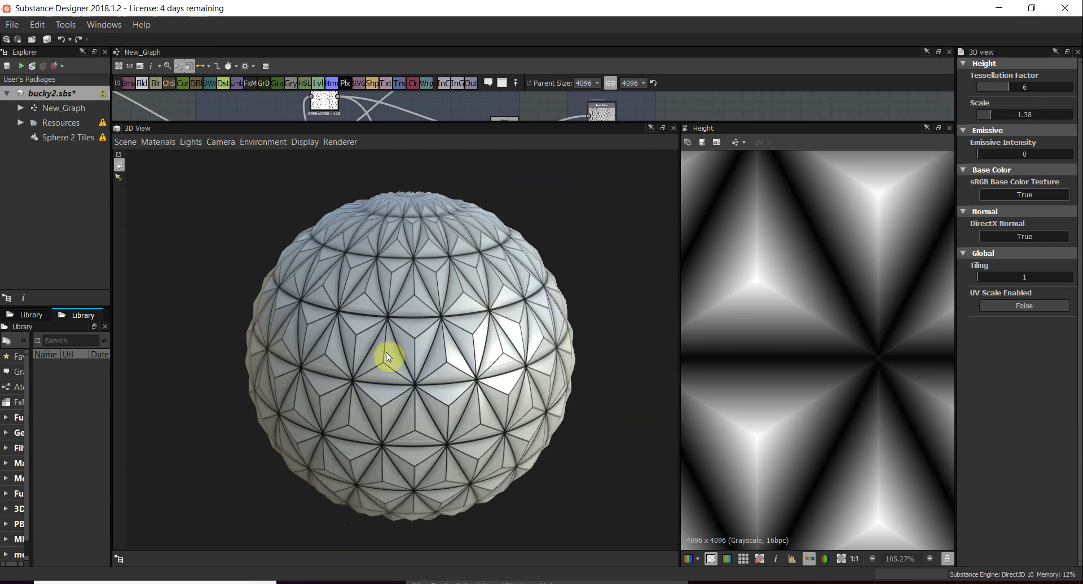
drag(386, 352, 411, 361)
scroll(475, 303, up, 3)
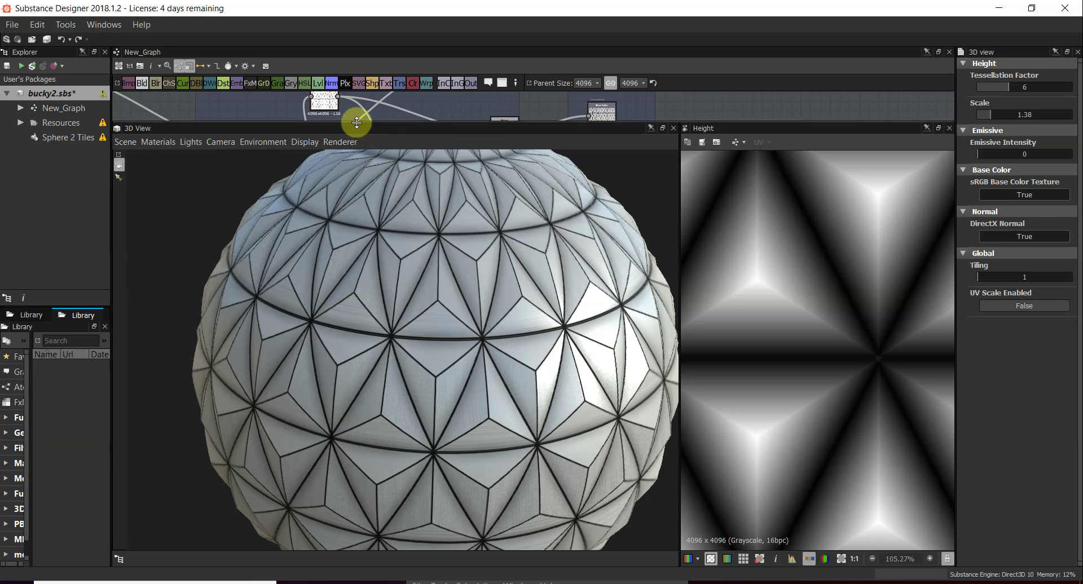
Enlarge the graph view, select New_Graph in the package, and review the Invert Grayscale and Levels connections to the Roughness and Metallic outputs
drag(356, 122, 345, 333)
scroll(433, 181, up, 3)
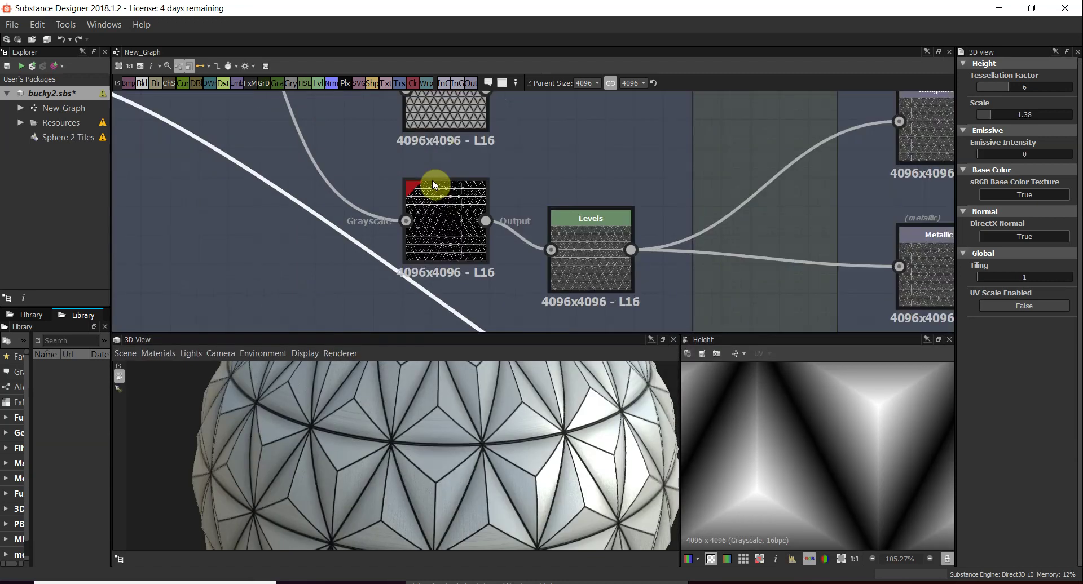
middle_drag(426, 219, 392, 262)
click(63, 107)
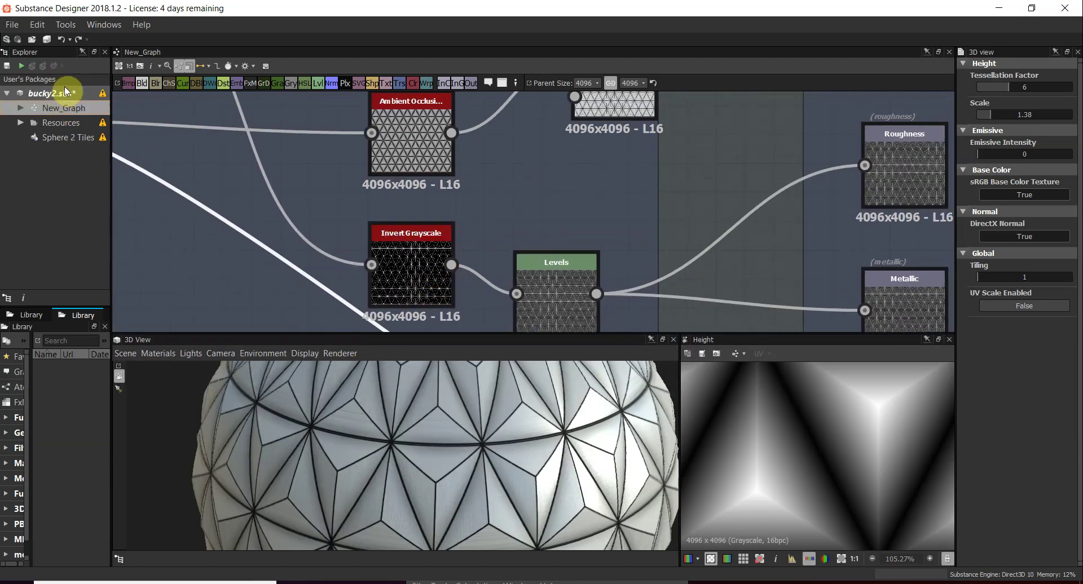
click(278, 210)
scroll(346, 211, down, 3)
middle_drag(472, 226, 360, 215)
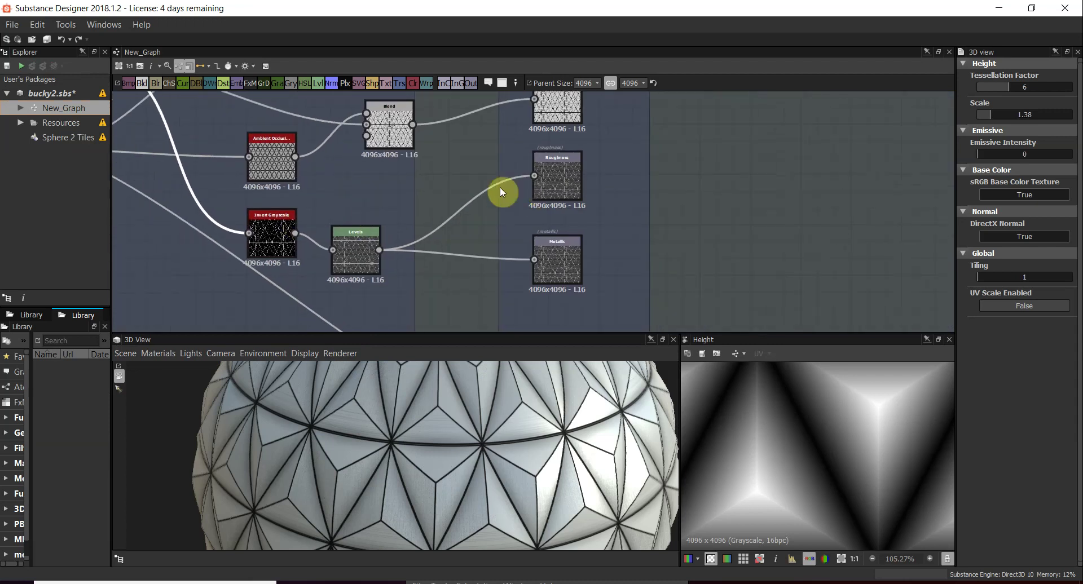
scroll(500, 260, down, 3)
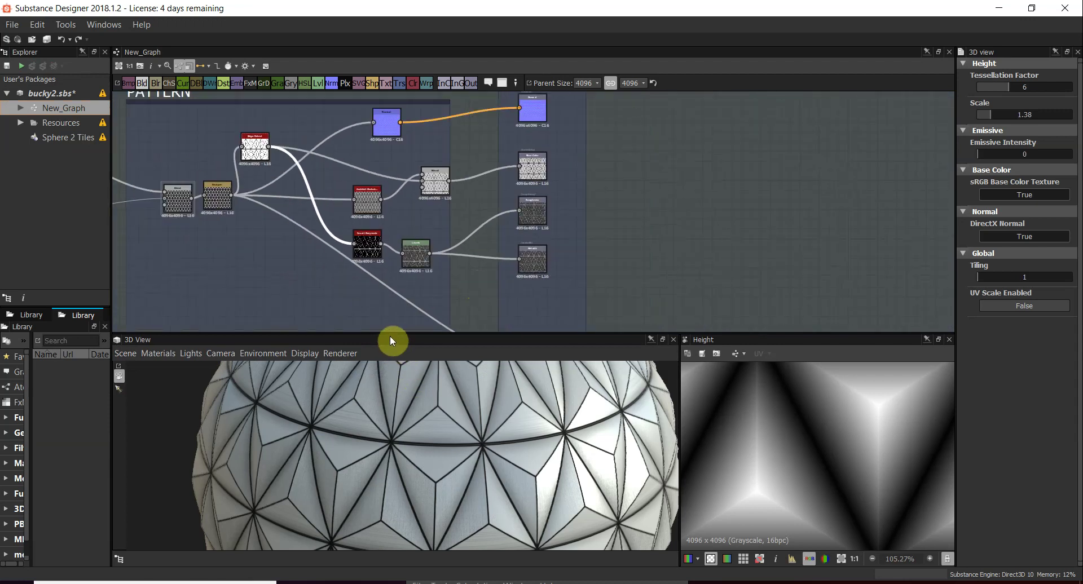
Enlarge the 3D view again and examine the whole displaced sphere from slightly different angles
drag(387, 333, 376, 198)
scroll(413, 331, down, 5)
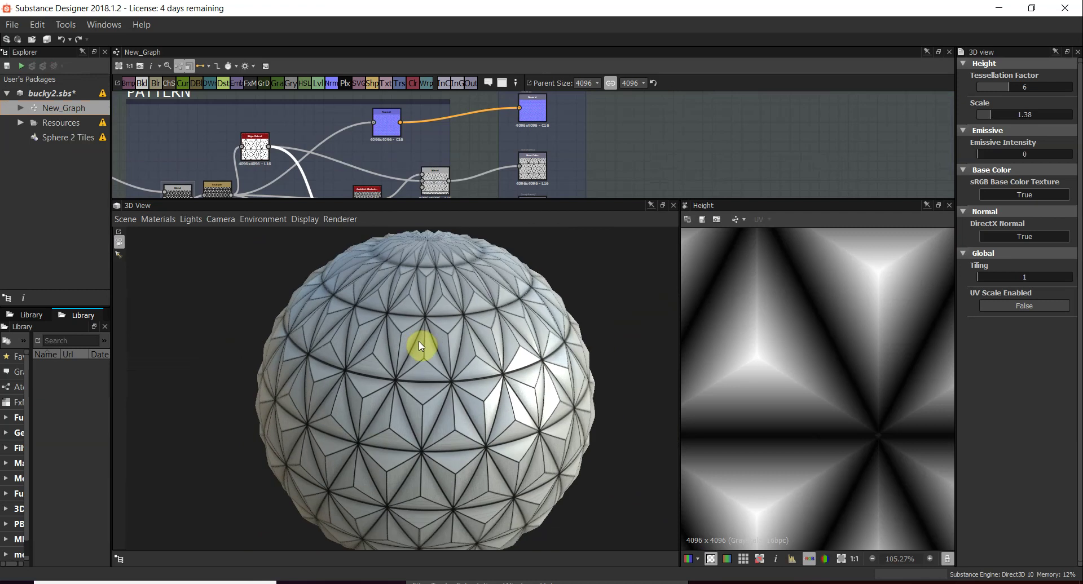
drag(389, 295, 392, 301)
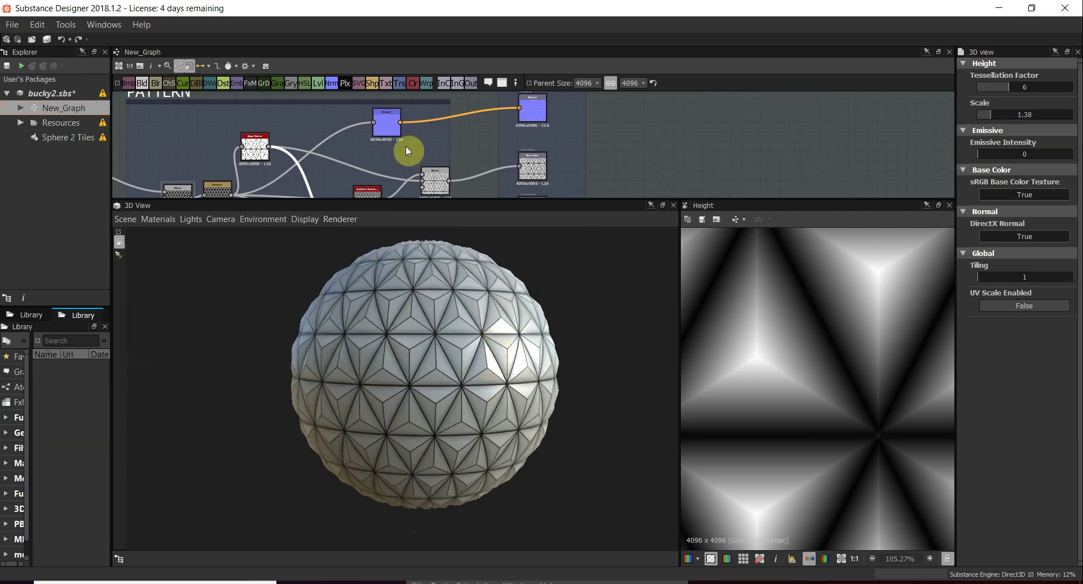
drag(459, 314, 468, 347)
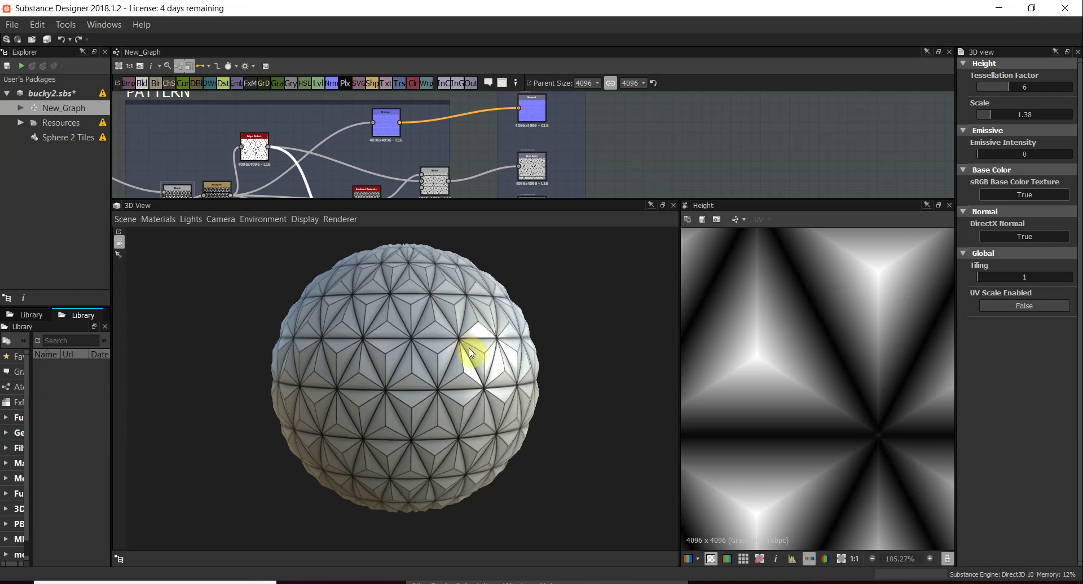
drag(471, 346, 472, 380)
drag(467, 364, 465, 433)
click(593, 582)
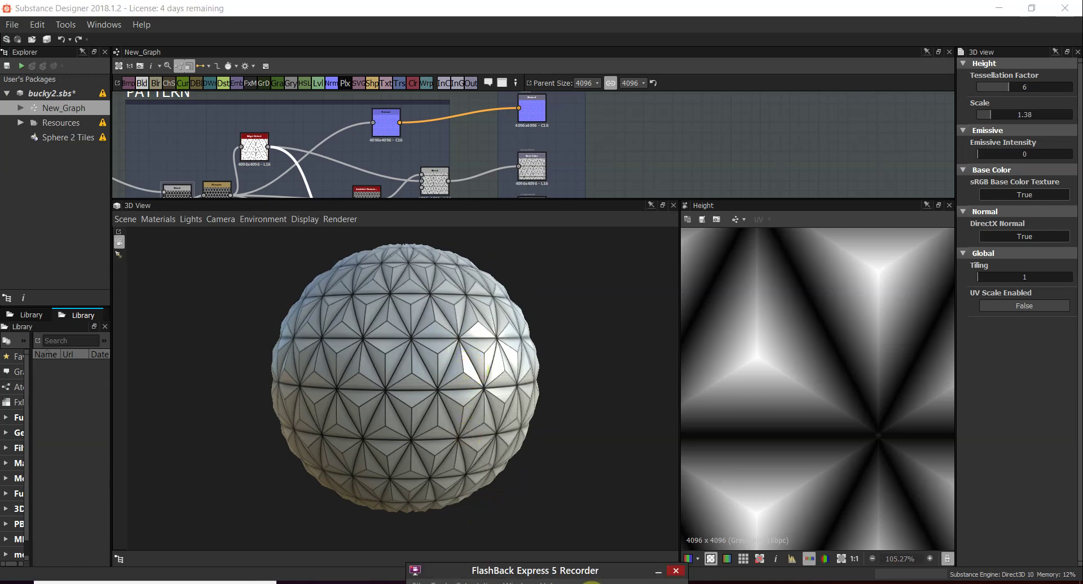
drag(574, 576, 573, 549)
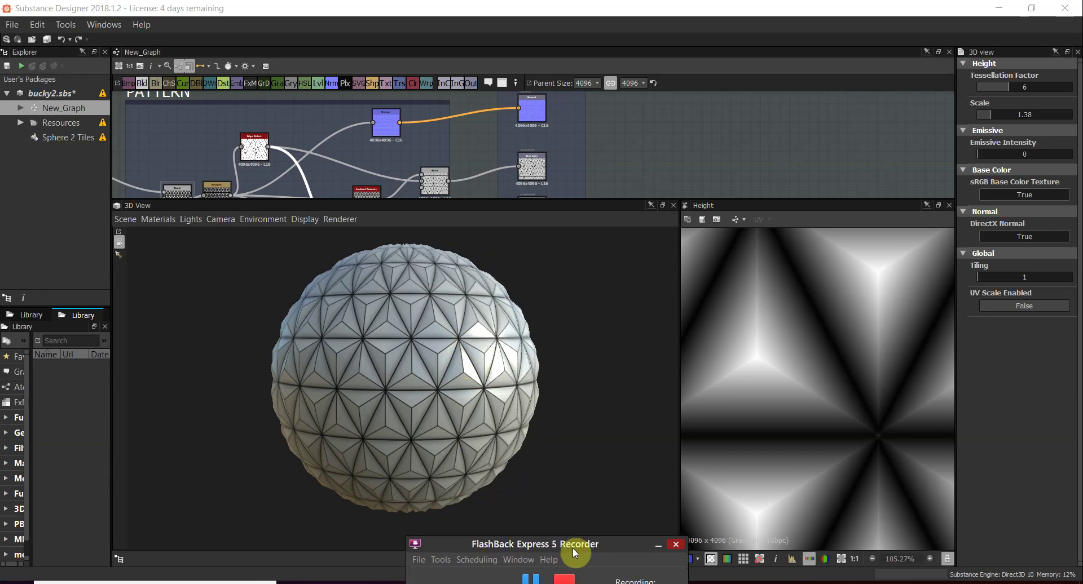